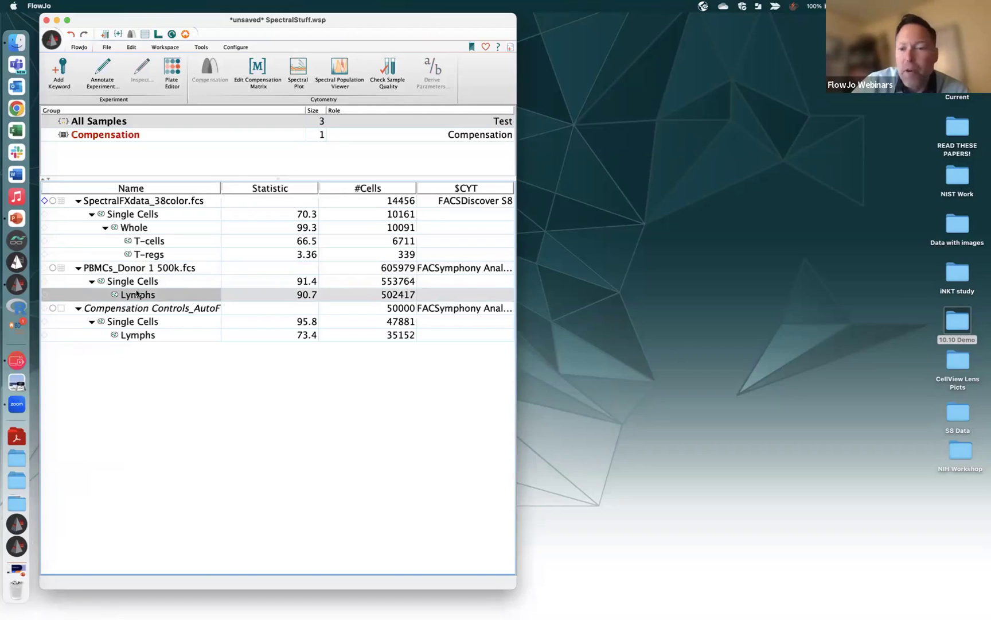
Open an all-detector spectral plot of the PBMCs_Donor 1 Lymphs population and enlarge its window
left_click(303, 76)
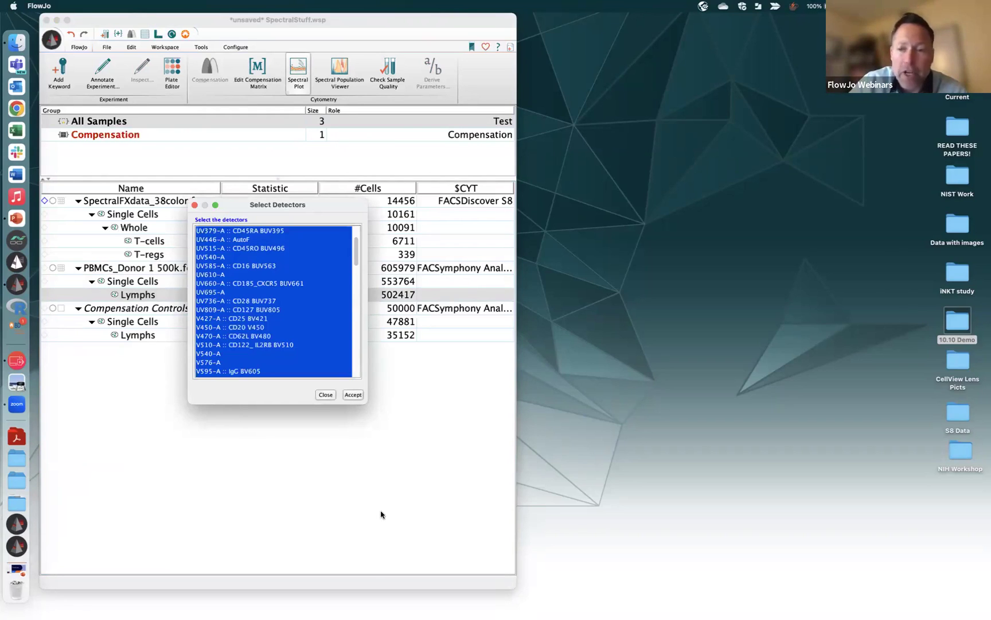
left_click(352, 395)
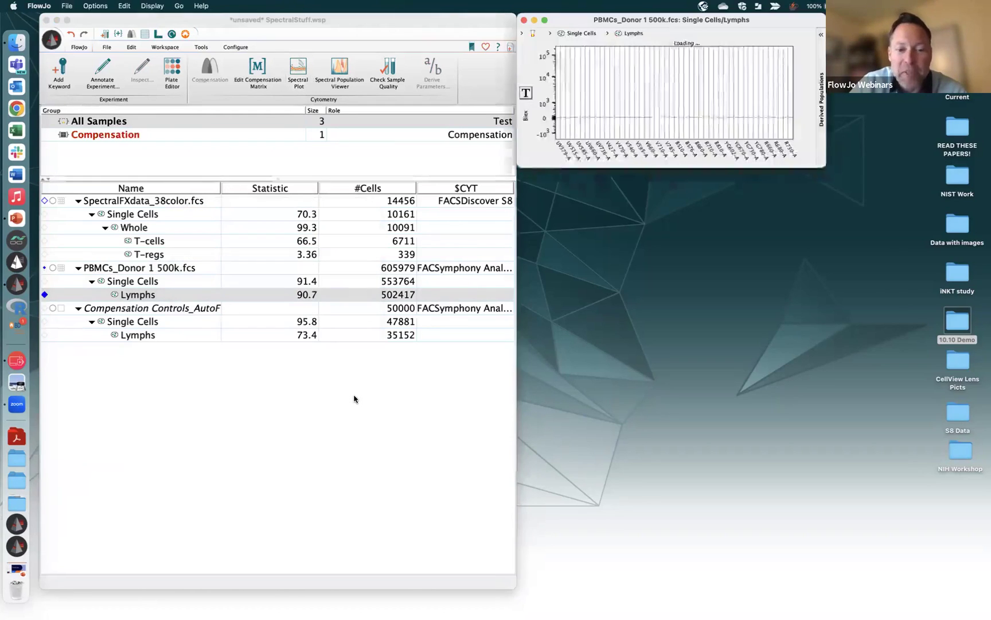
left_click_drag(797, 26, 400, 173)
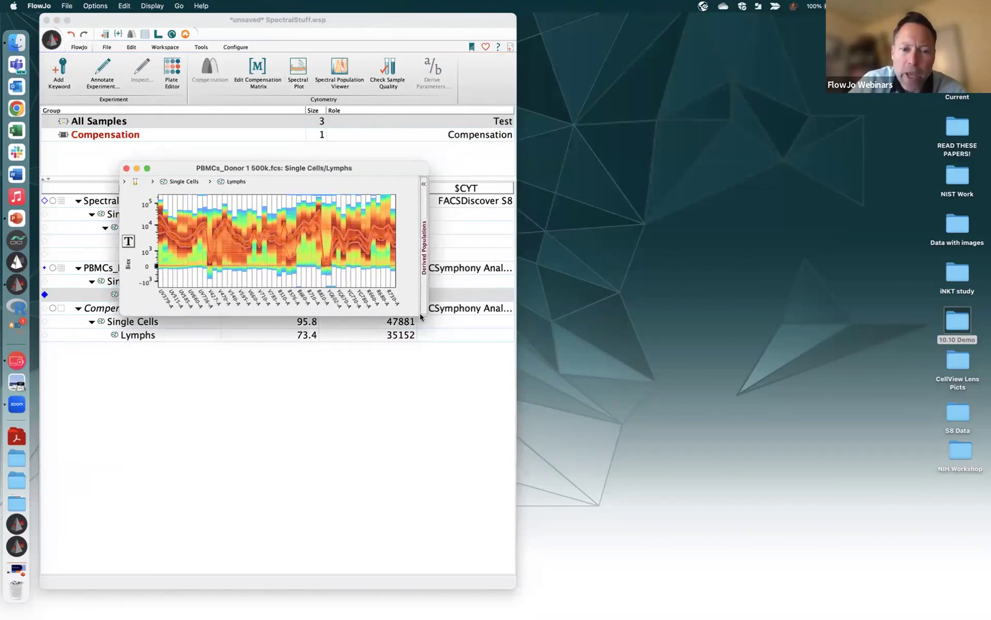
left_click_drag(423, 314, 812, 472)
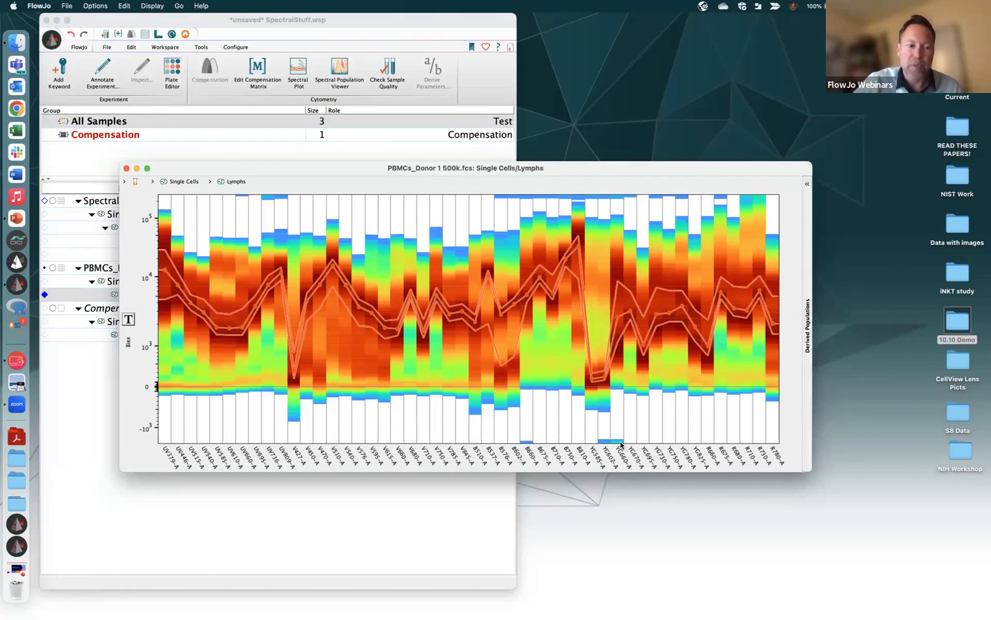
left_click(132, 325)
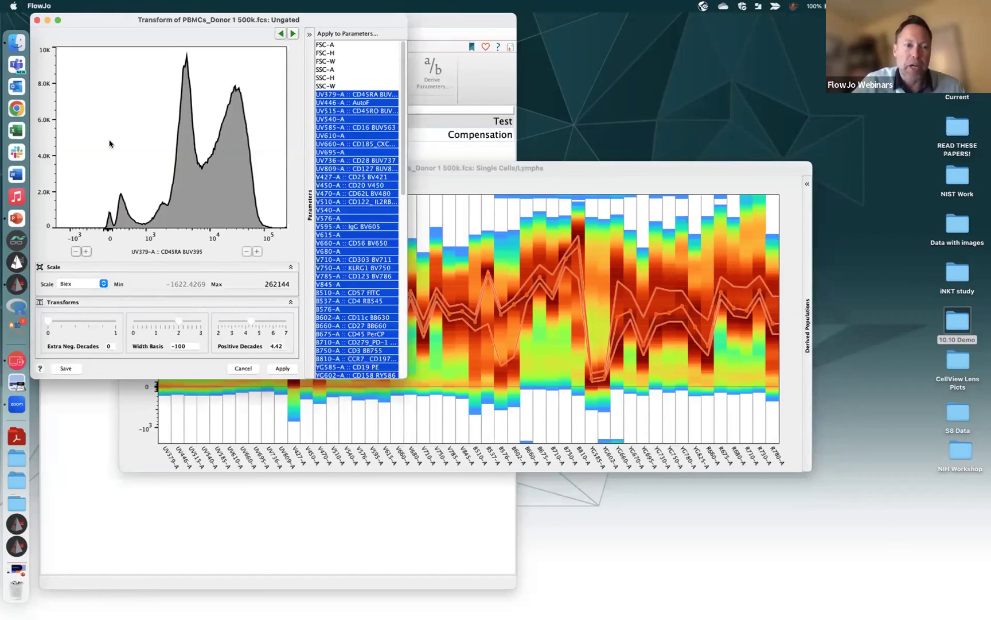
left_click(37, 20)
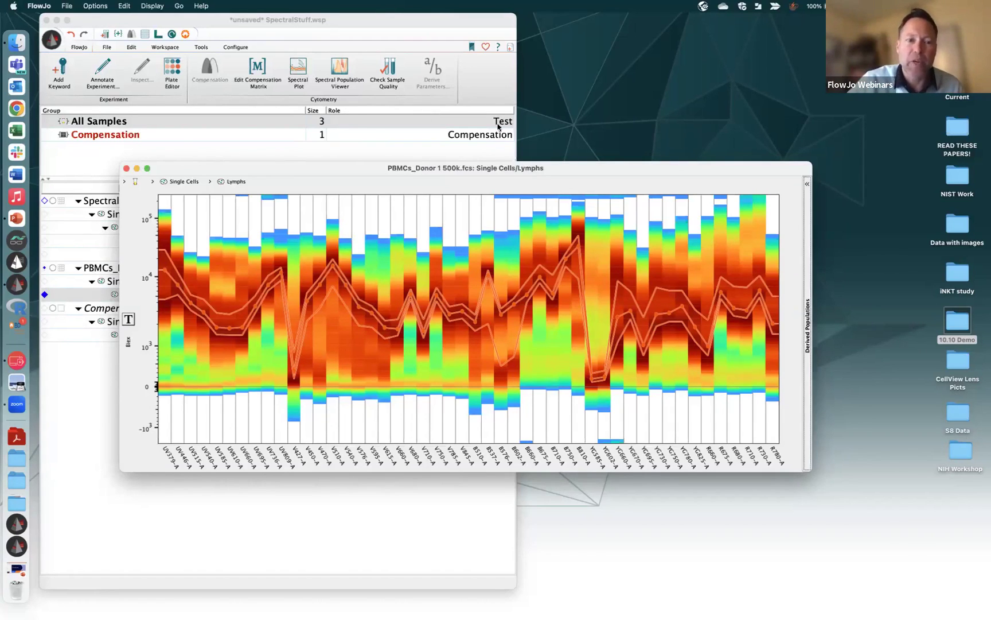
left_click_drag(321, 171, 282, 124)
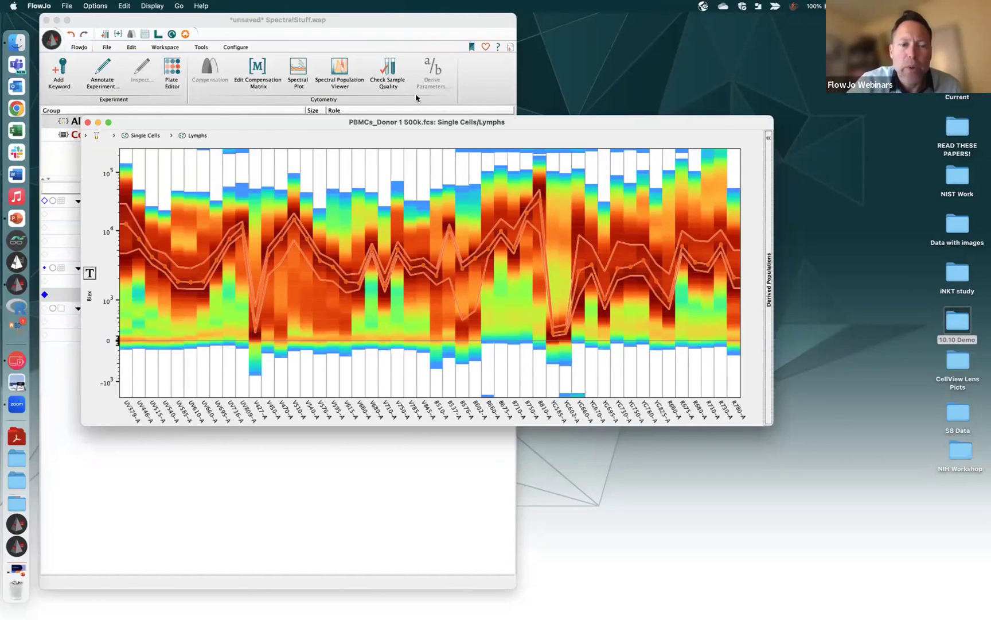
Hide and then restore the percentile bands on the spectral plot
left_click_drag(209, 126, 200, 120)
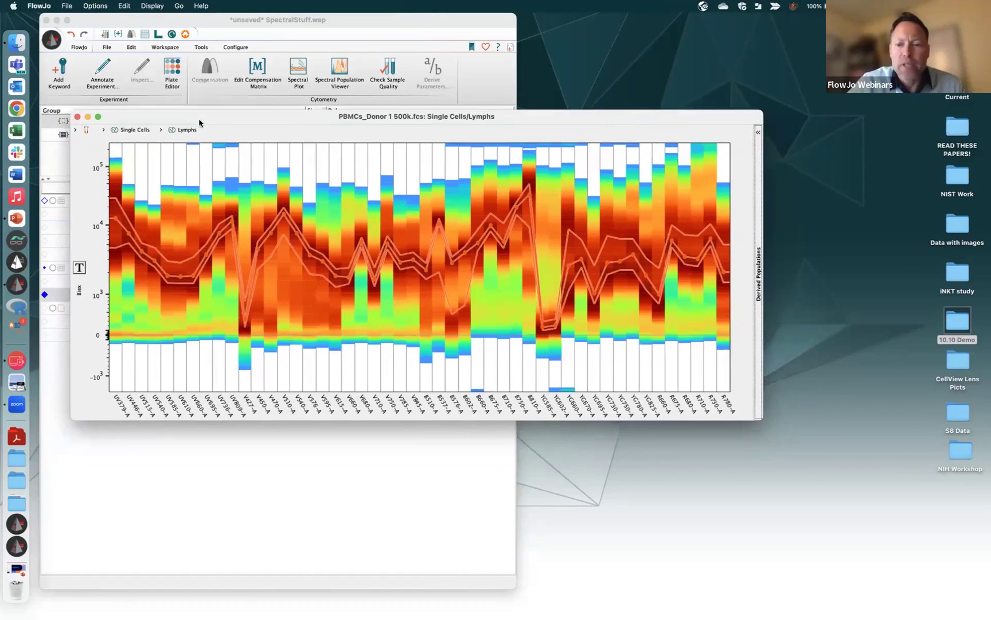
left_click(66, 6)
mouse_move(95, 6)
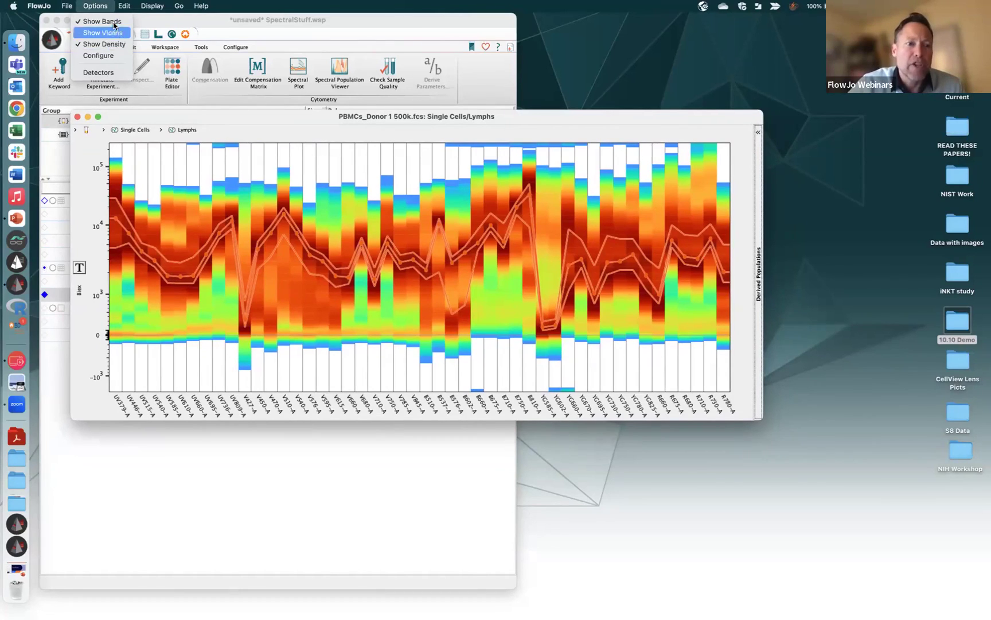
left_click(114, 23)
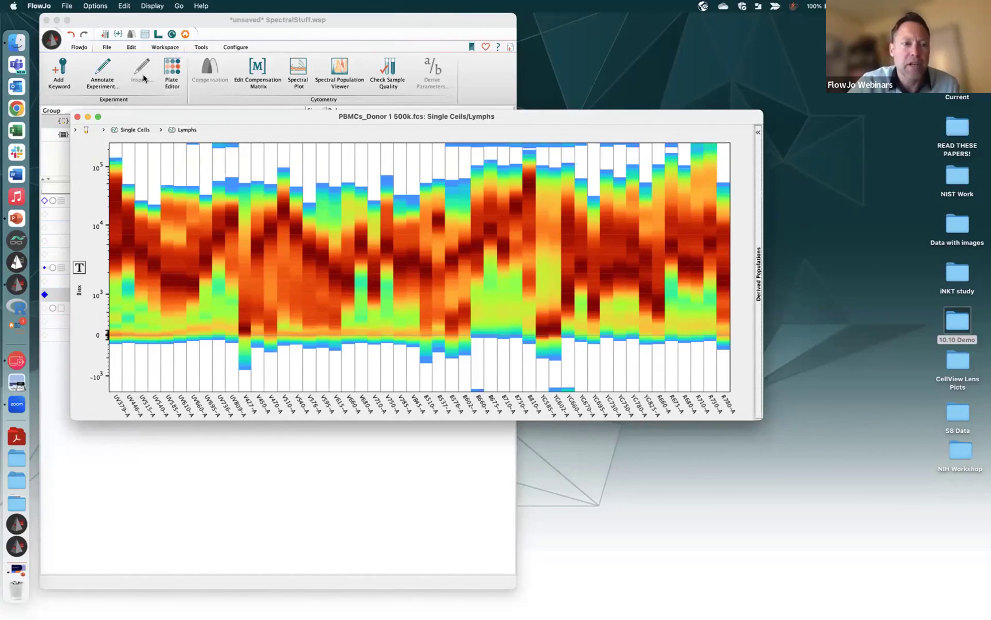
left_click(95, 6)
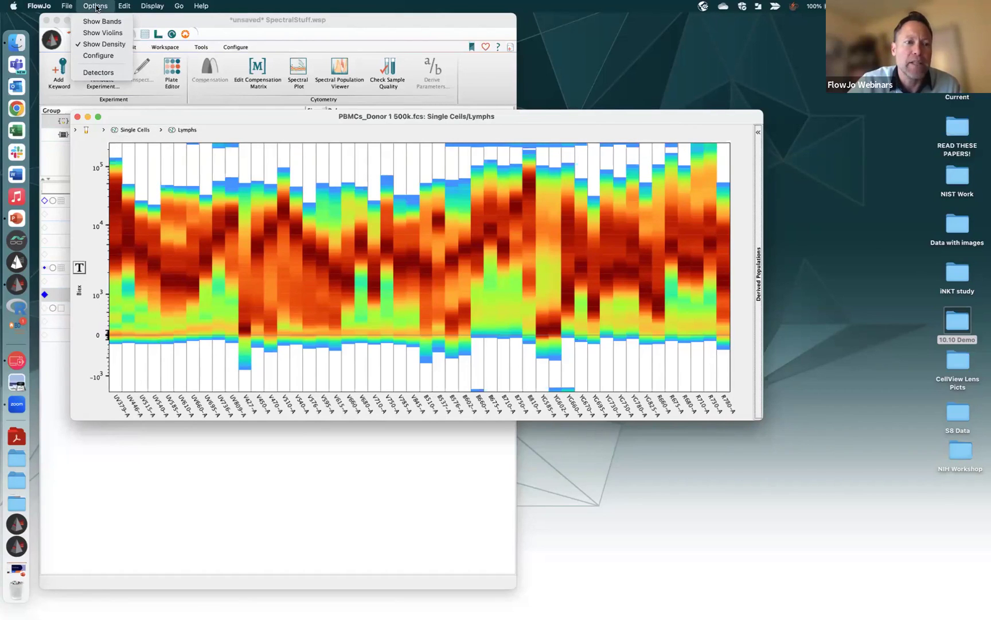
left_click(96, 22)
Switch the spectral plot to violins only, hiding the density heatmap and percentile bands
left_click(95, 6)
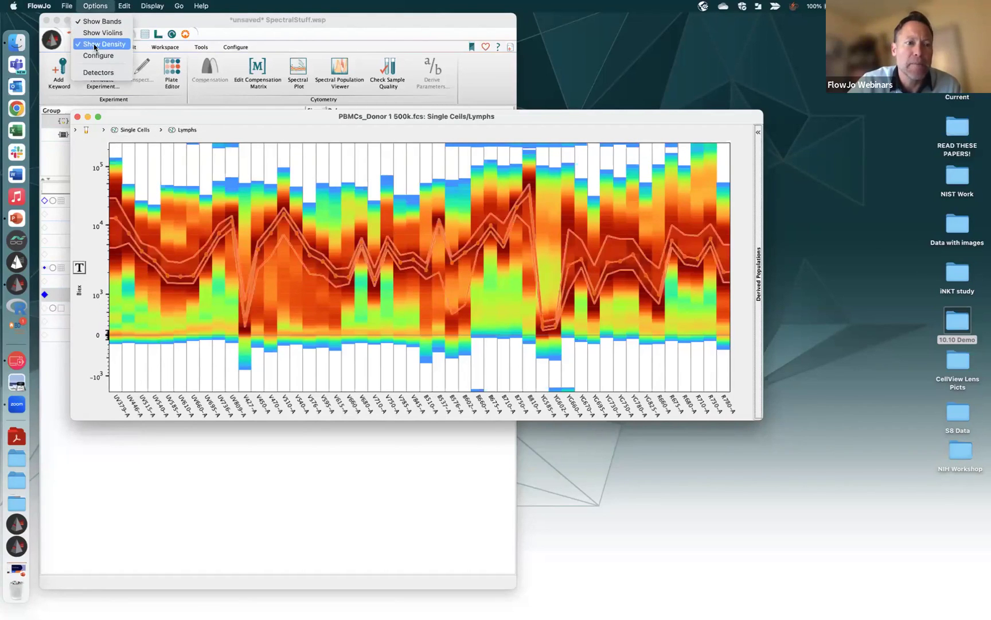
left_click(95, 44)
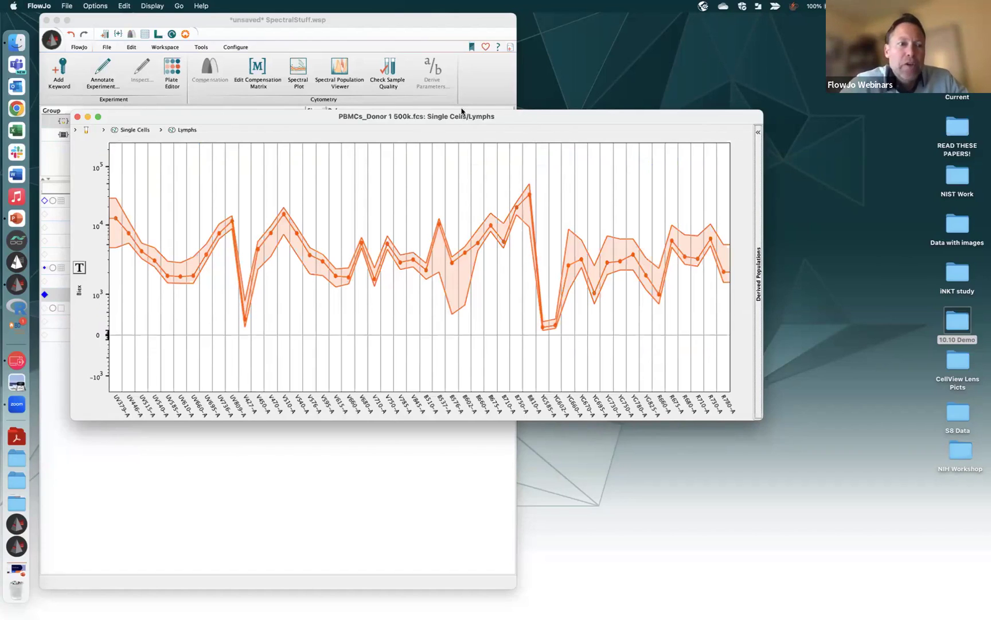
left_click(90, 7)
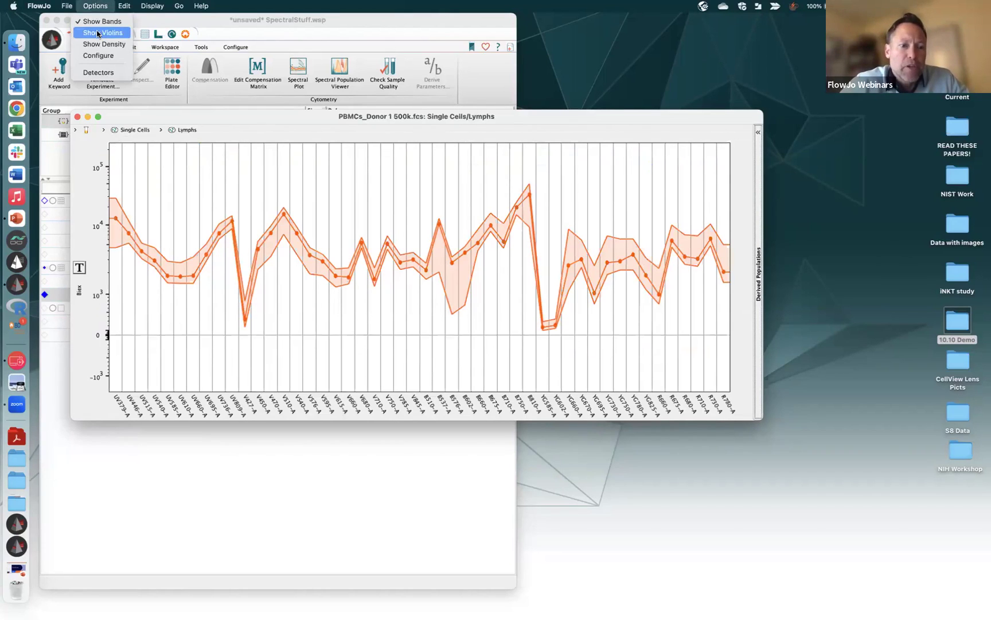
left_click(98, 34)
left_click(105, 6)
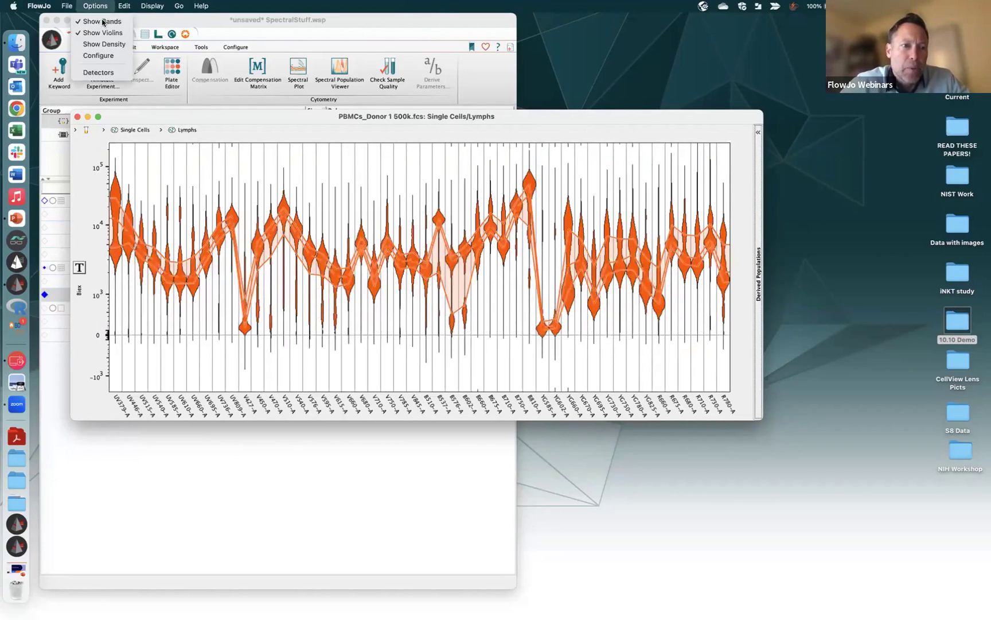
left_click(103, 25)
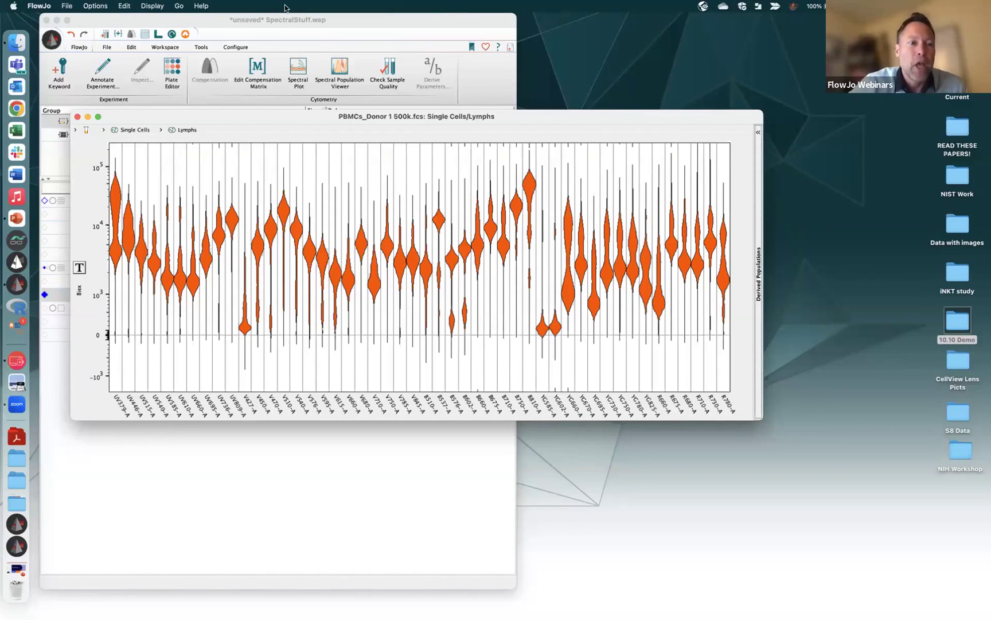
Restore the density heatmap, hide the violins, and open the band and density settings
left_click(96, 6)
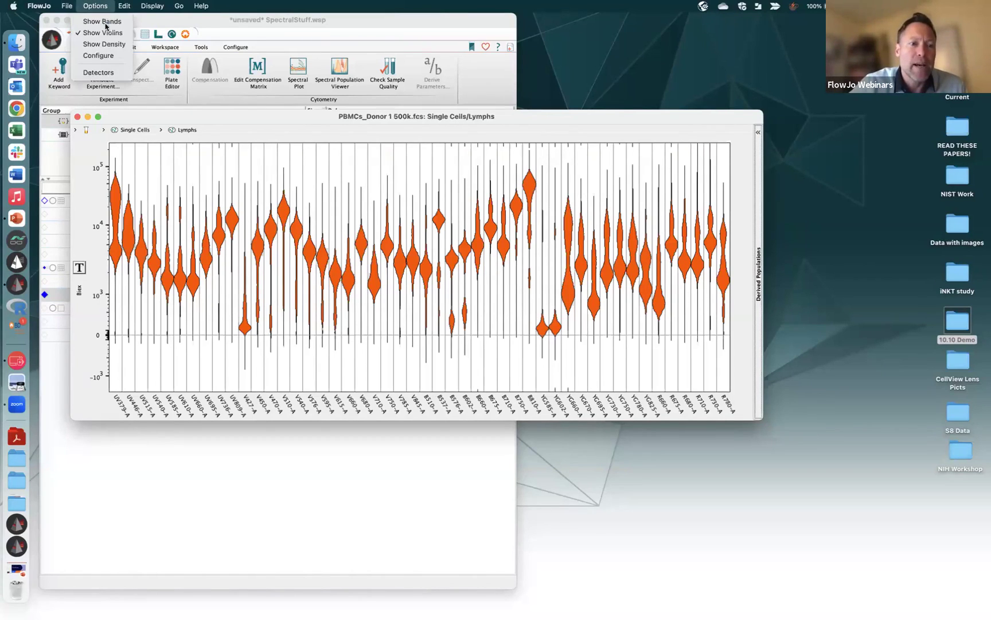
left_click(104, 43)
left_click(107, 7)
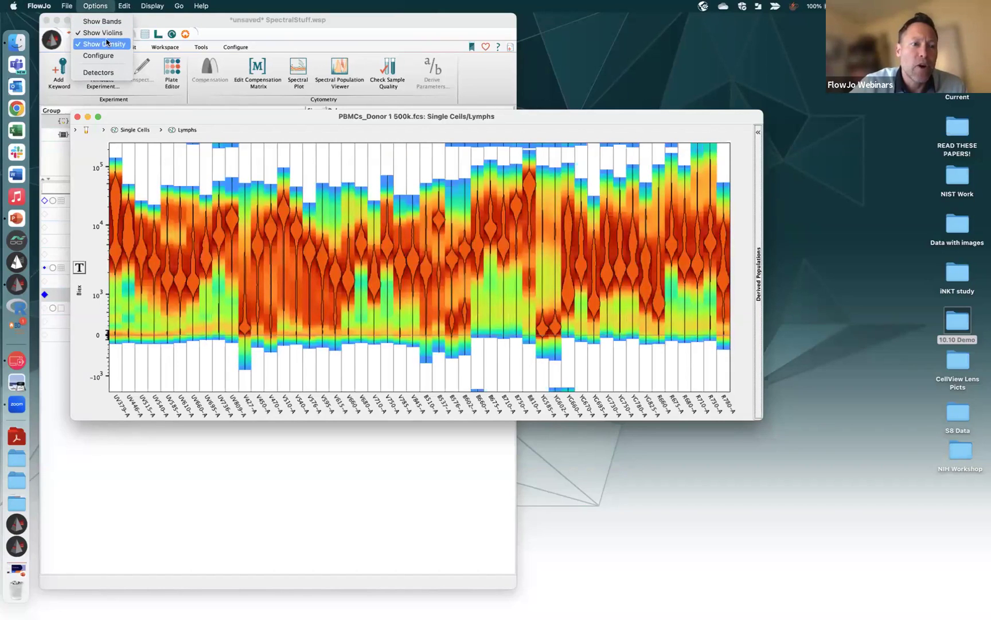
left_click(107, 33)
left_click(101, 7)
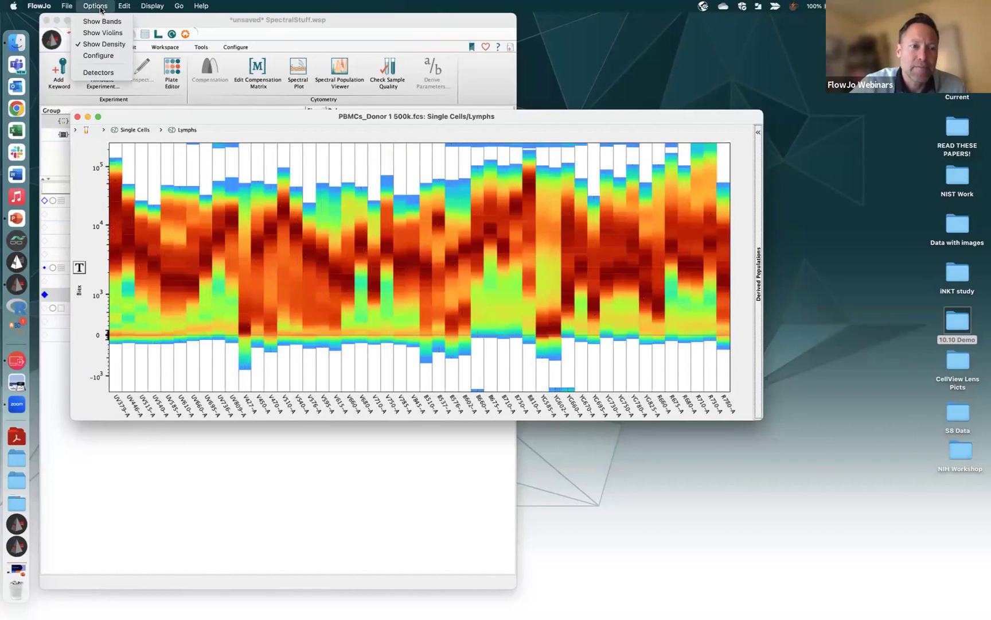
left_click(101, 56)
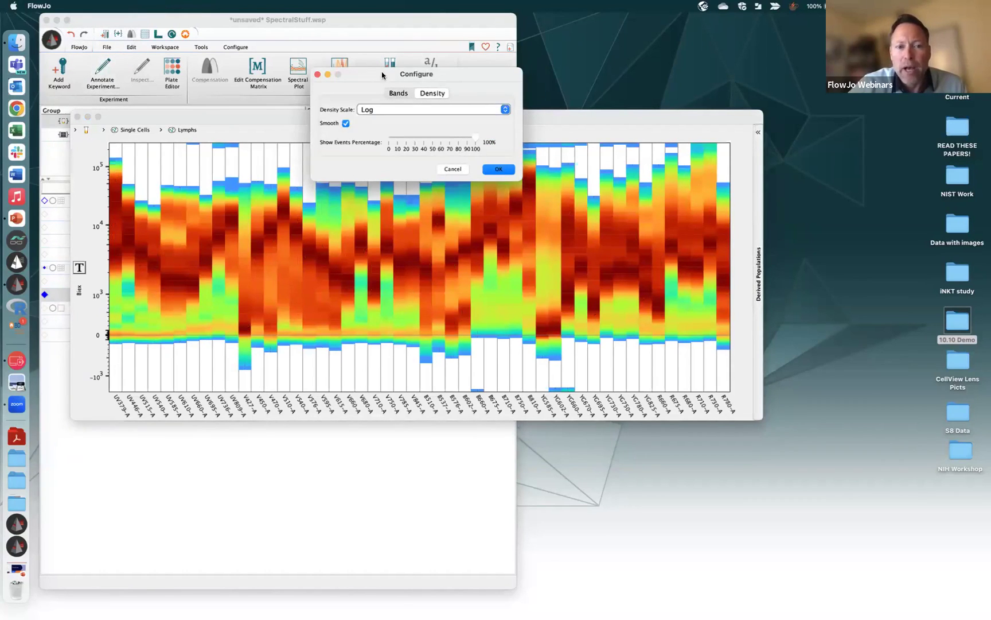
Set the density Show Events Percentage to 95% and apply the settings
left_click_drag(376, 77, 439, 437)
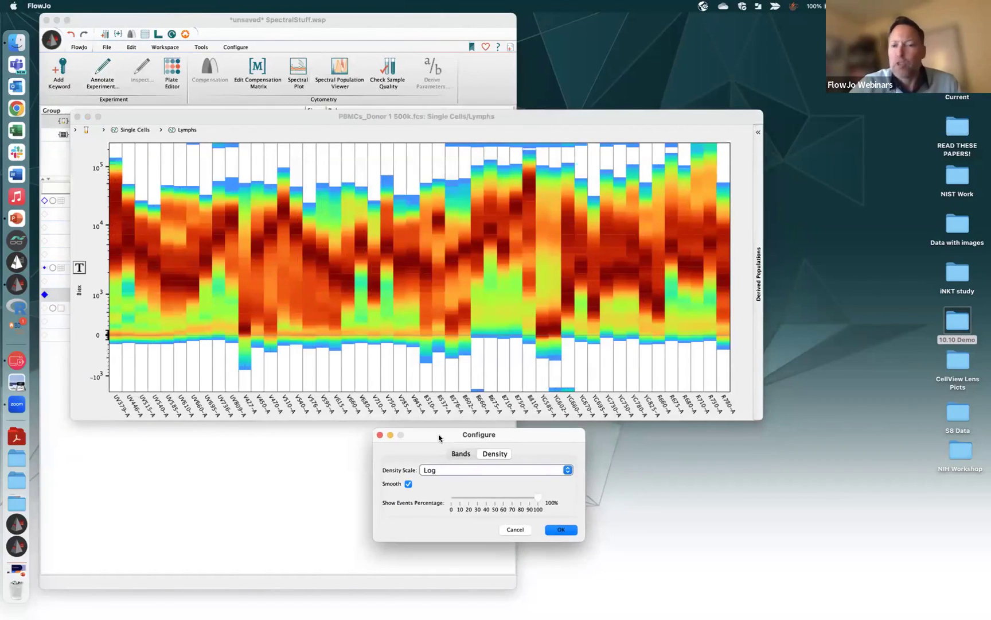
left_click(459, 454)
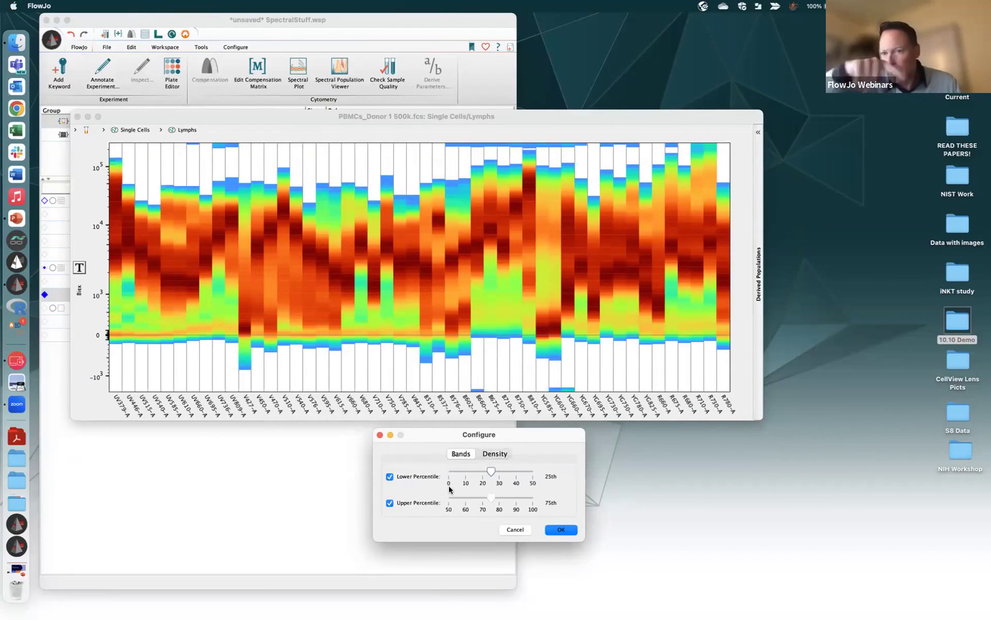
left_click(502, 458)
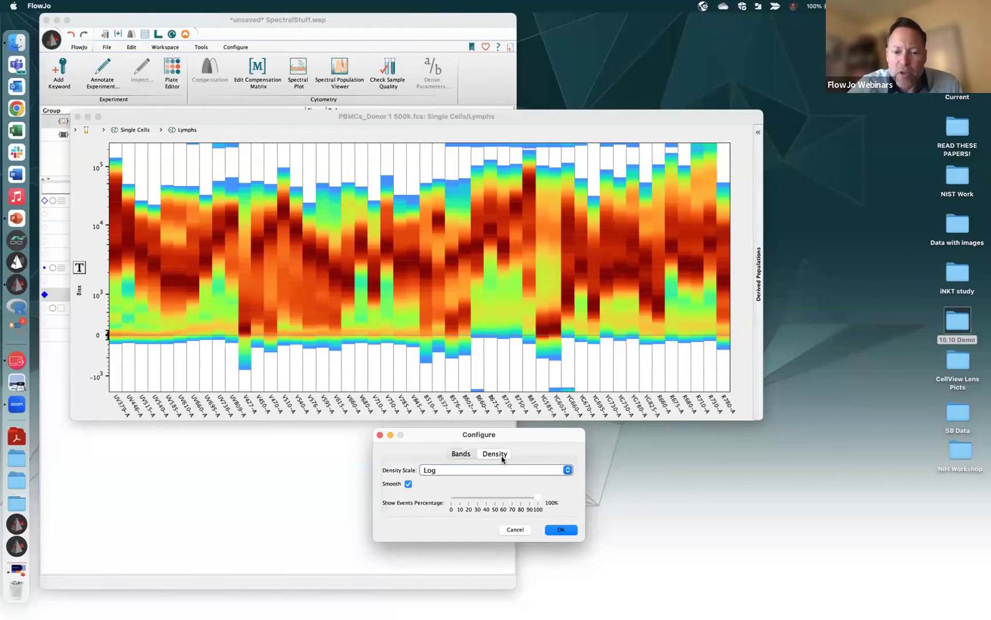
left_click_drag(537, 497, 536, 499)
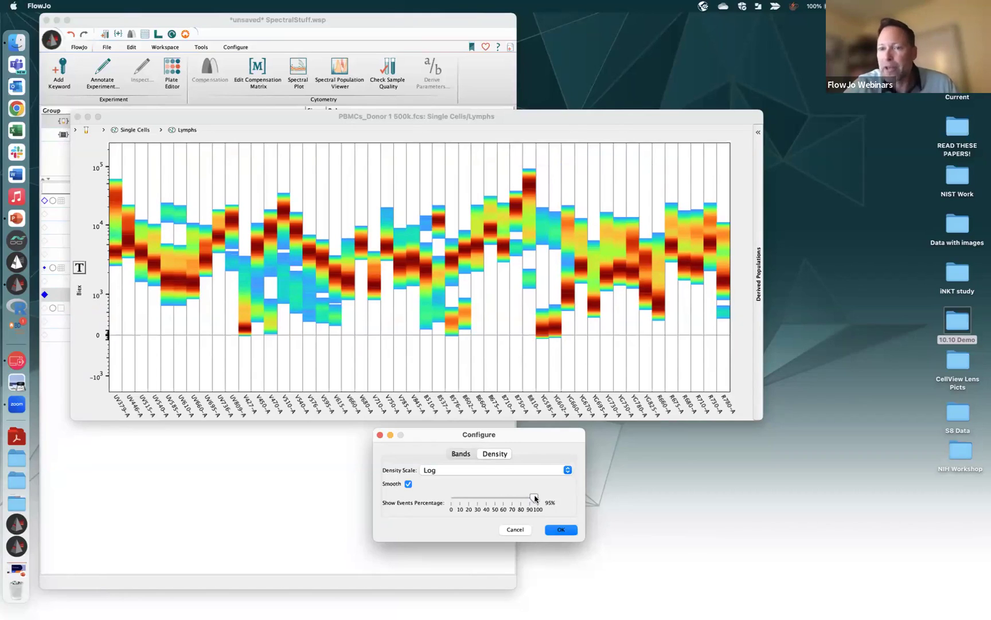
left_click(561, 529)
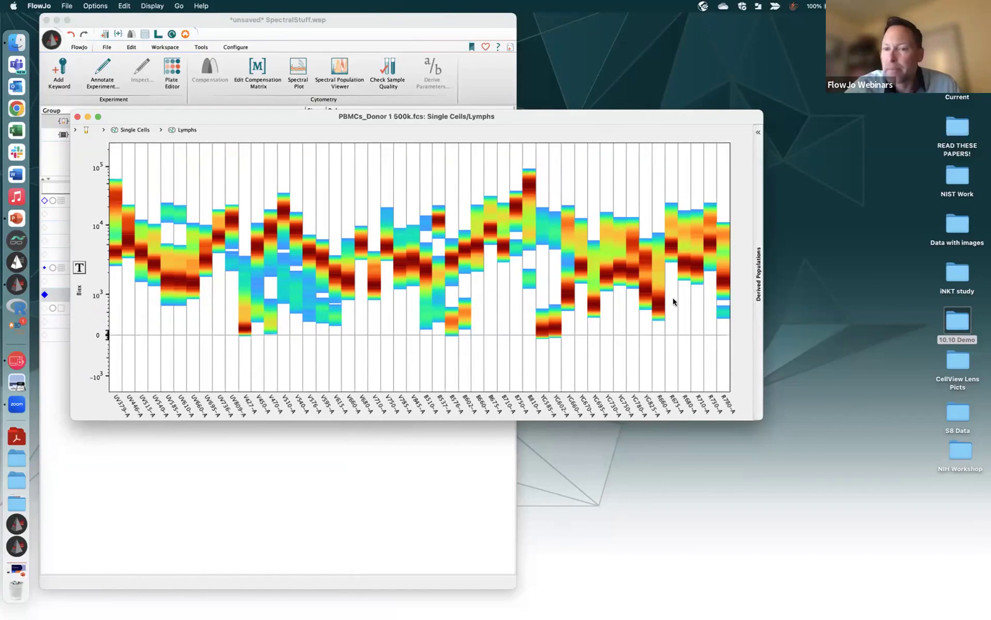
Browse the Options and Display menus, then expand the empty Derived Populations panel
left_click(93, 5)
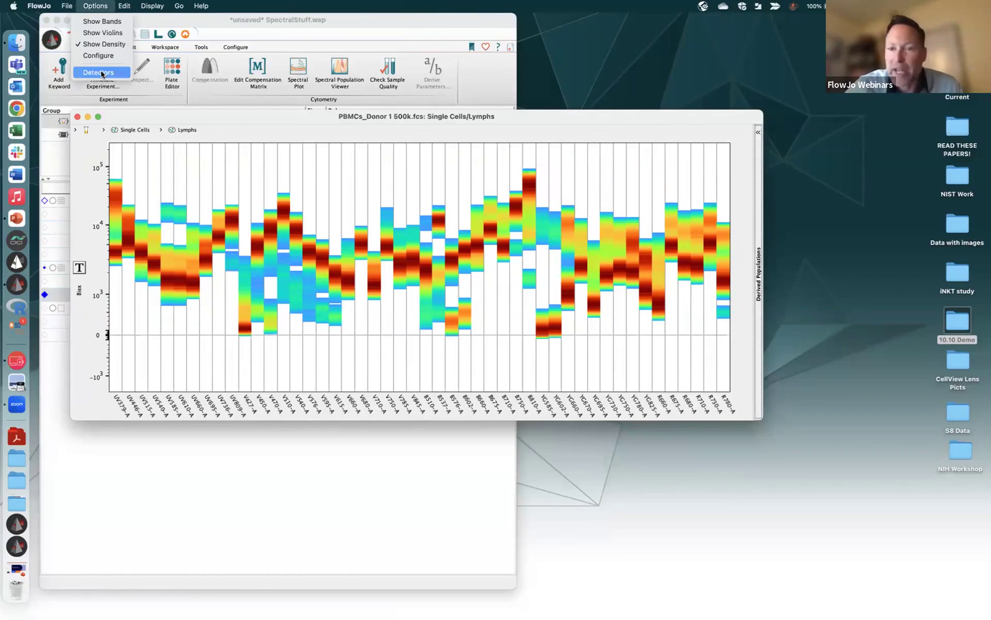
mouse_move(131, 5)
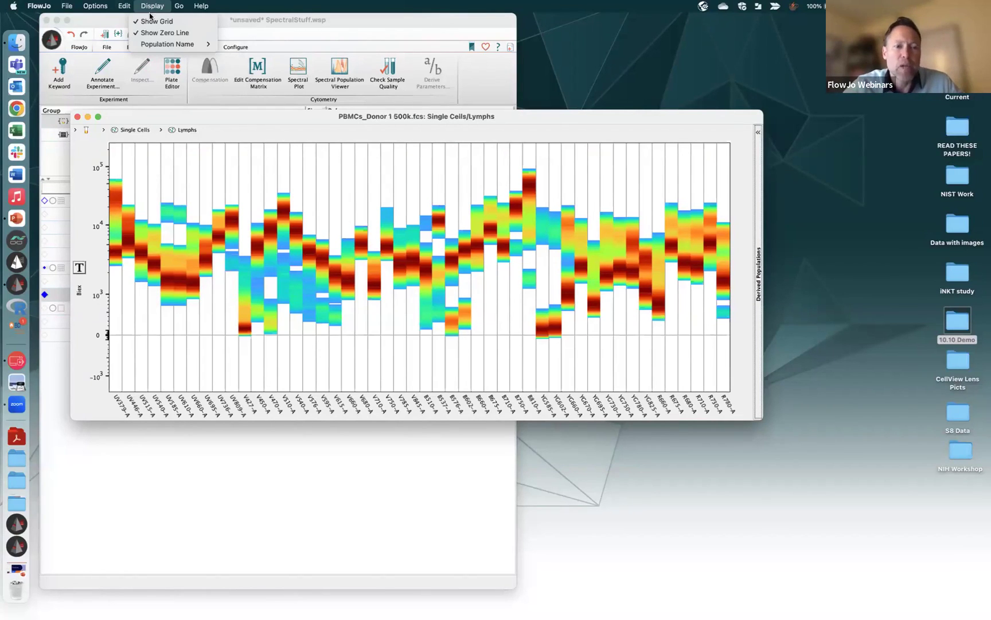
mouse_move(170, 45)
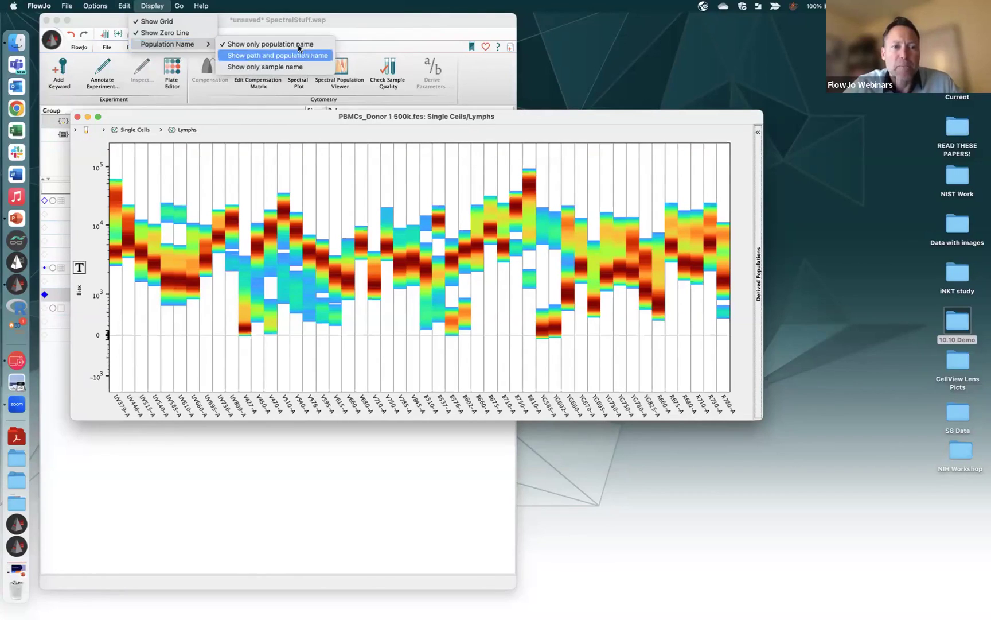
left_click(759, 348)
left_click(759, 300)
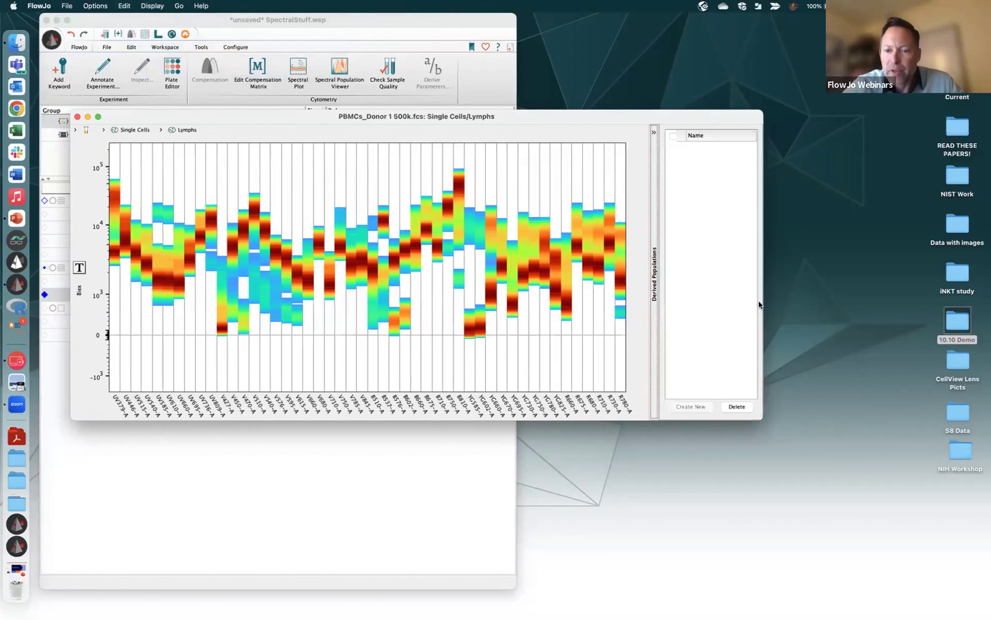
Gate a detector column and save it as a derived population named Test
left_click_drag(457, 158, 459, 329)
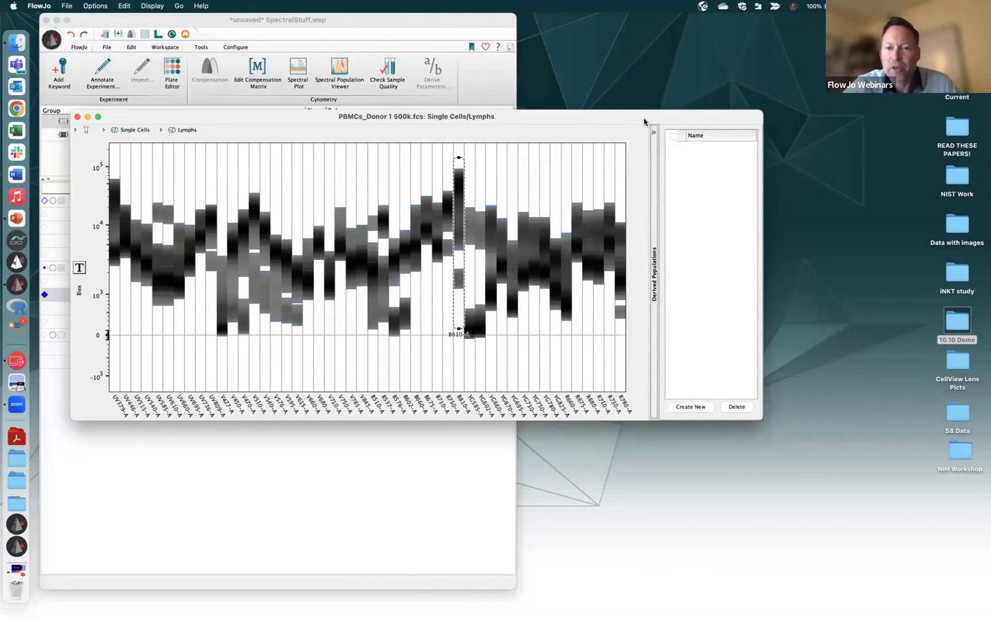
left_click(691, 407)
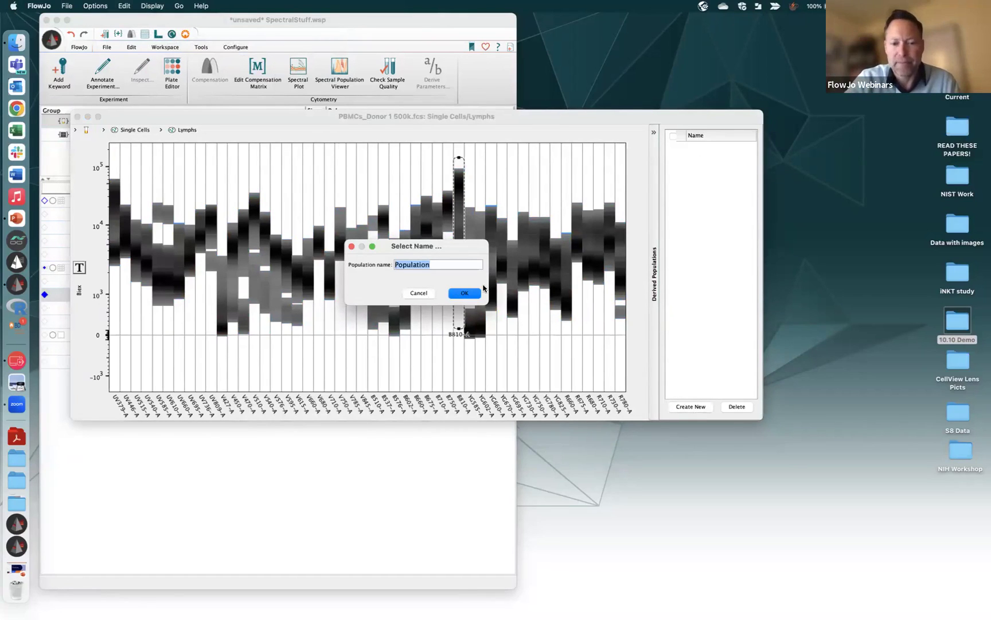
type("Test")
left_click(462, 294)
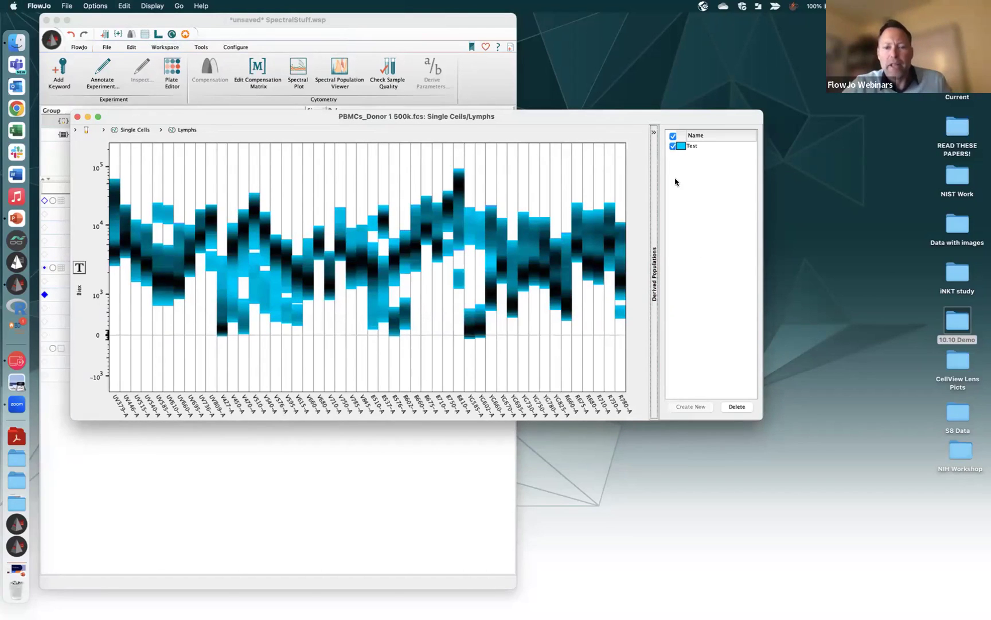
Toggle the Test overlay off to show the rainbow density map, then move the plot aside
left_click(674, 146)
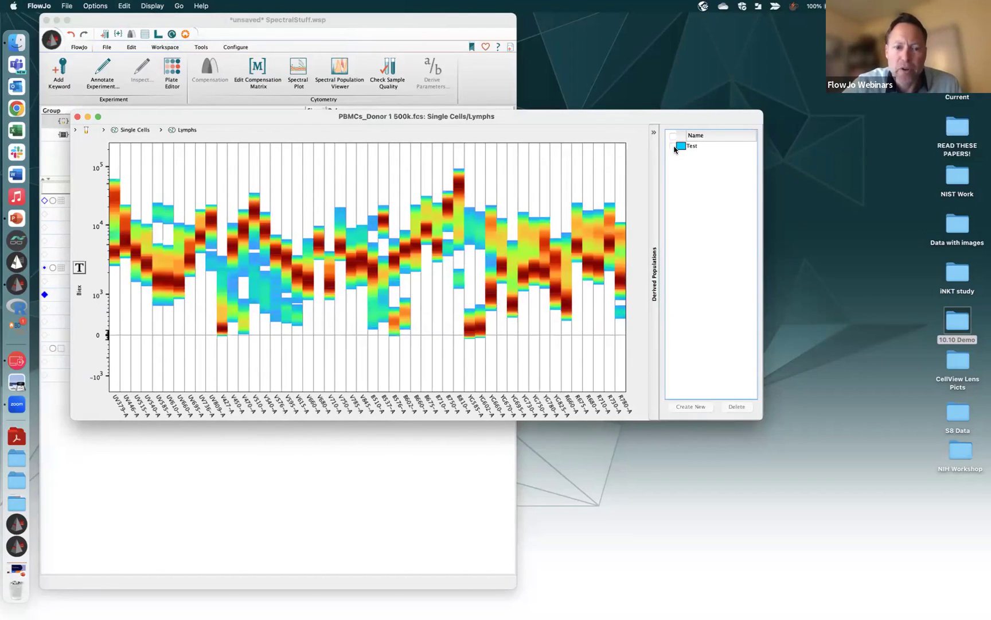
left_click(674, 146)
left_click(674, 146)
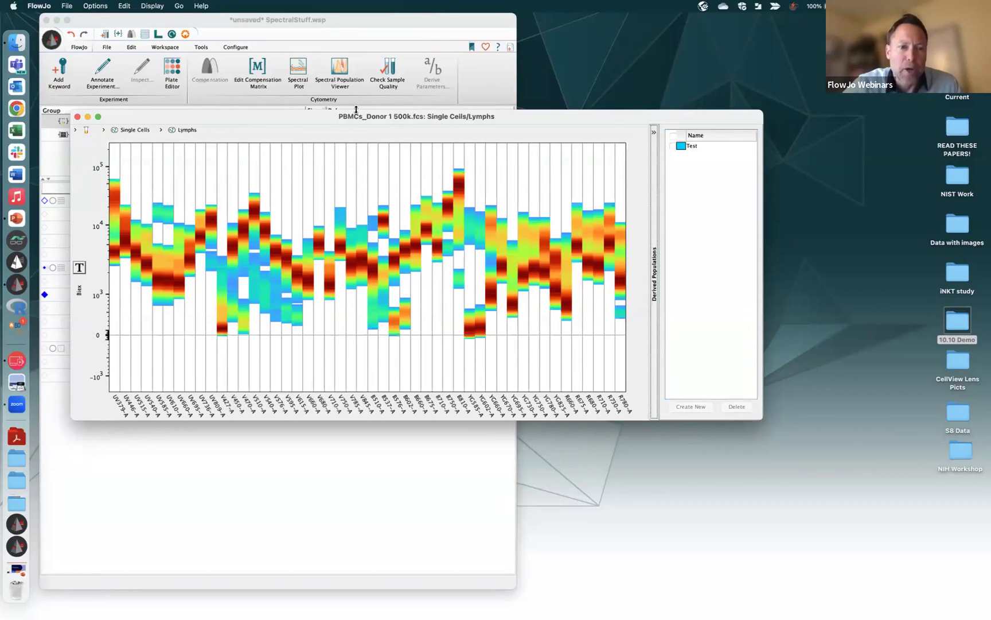
left_click_drag(332, 120, 680, 121)
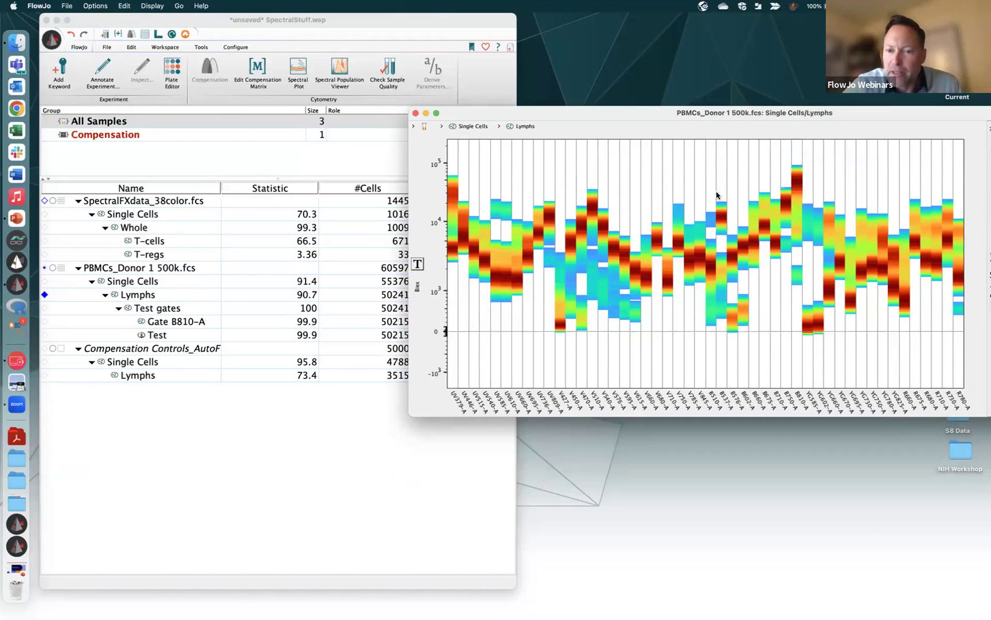
Gate the B537-A column and save it as a derived population named Test2
left_click_drag(718, 194, 726, 343)
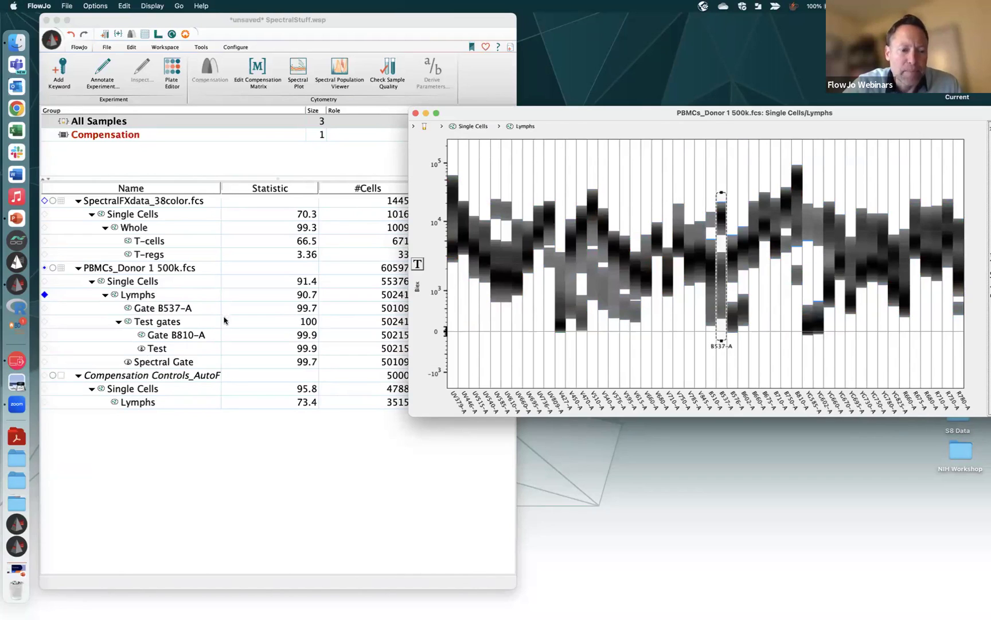
double_click(793, 112)
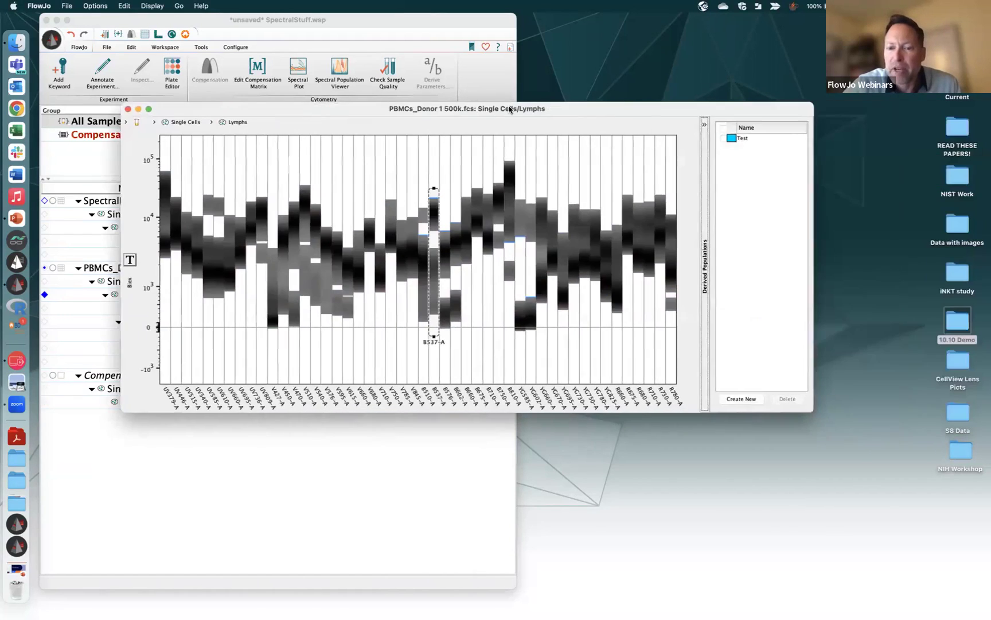
left_click(740, 398)
type("Test2")
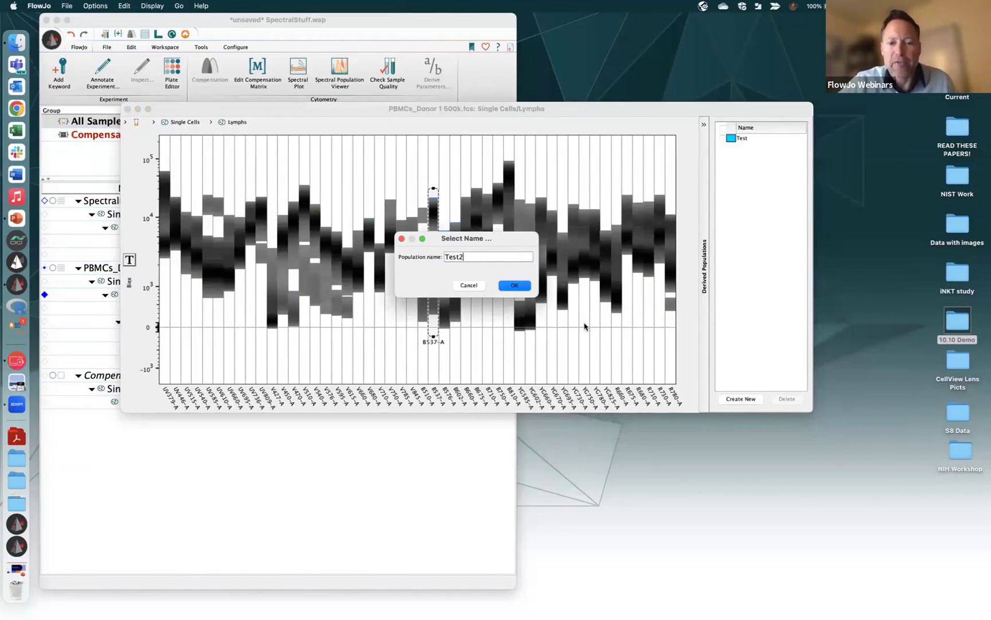
left_click(514, 286)
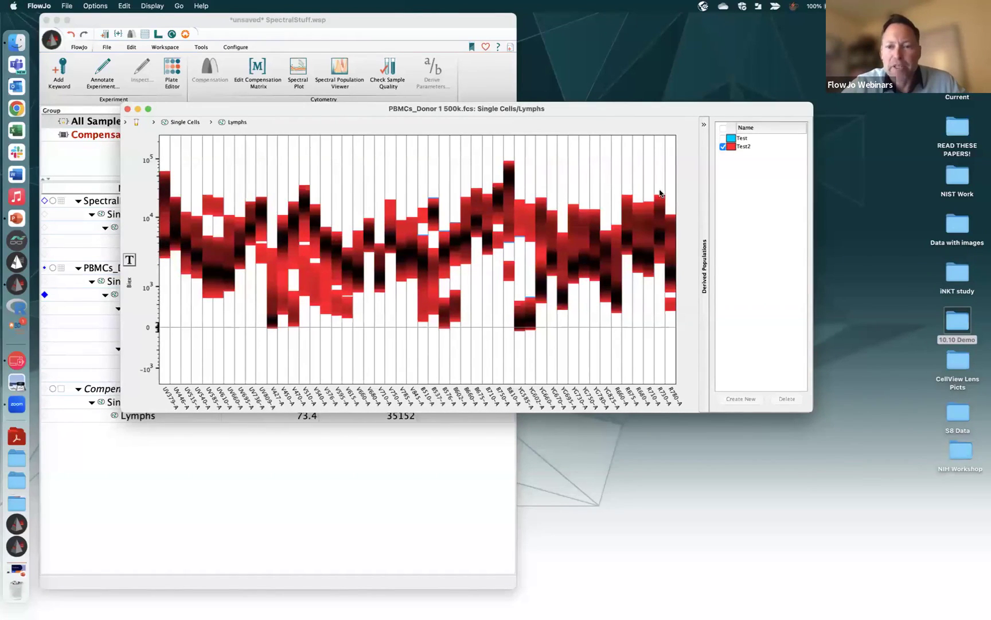
Clear the Test and Test2 overlays, leaving only the rainbow density map, then browse the Display menu
left_click(723, 138)
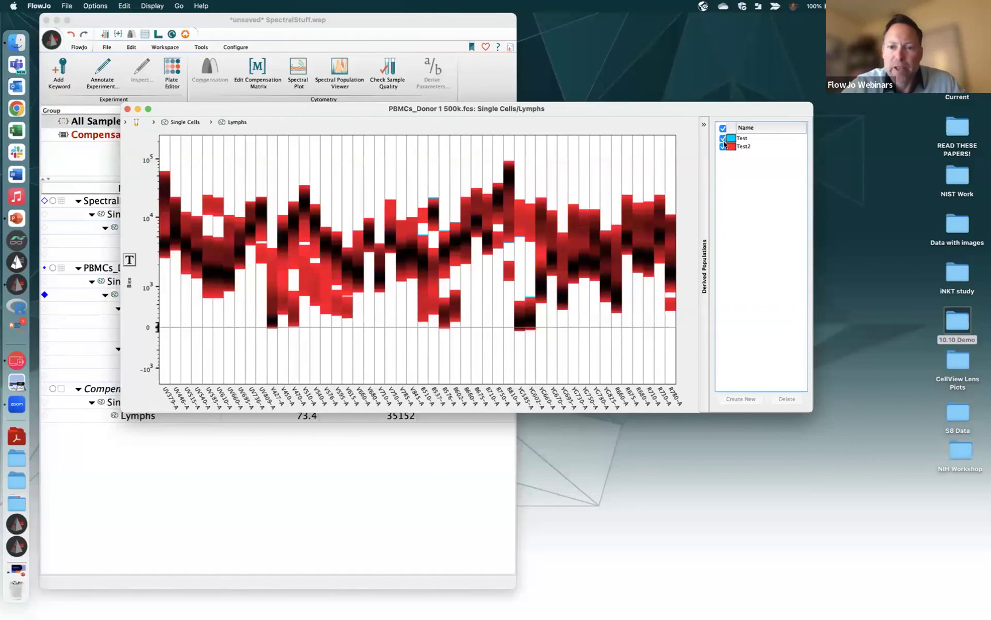
left_click(723, 138)
left_click(724, 147)
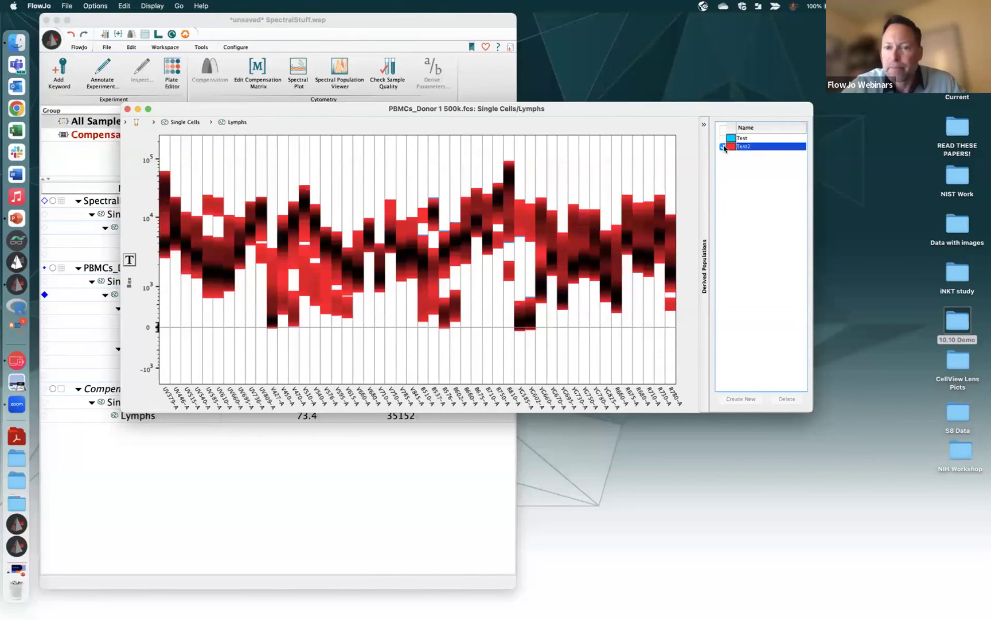
left_click(151, 5)
mouse_move(179, 5)
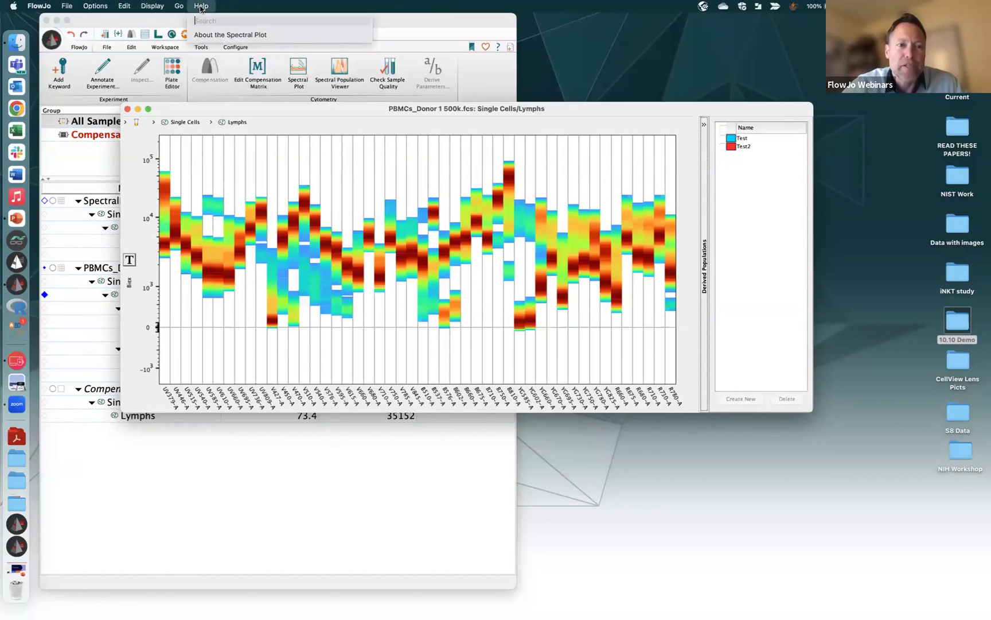
left_click(336, 110)
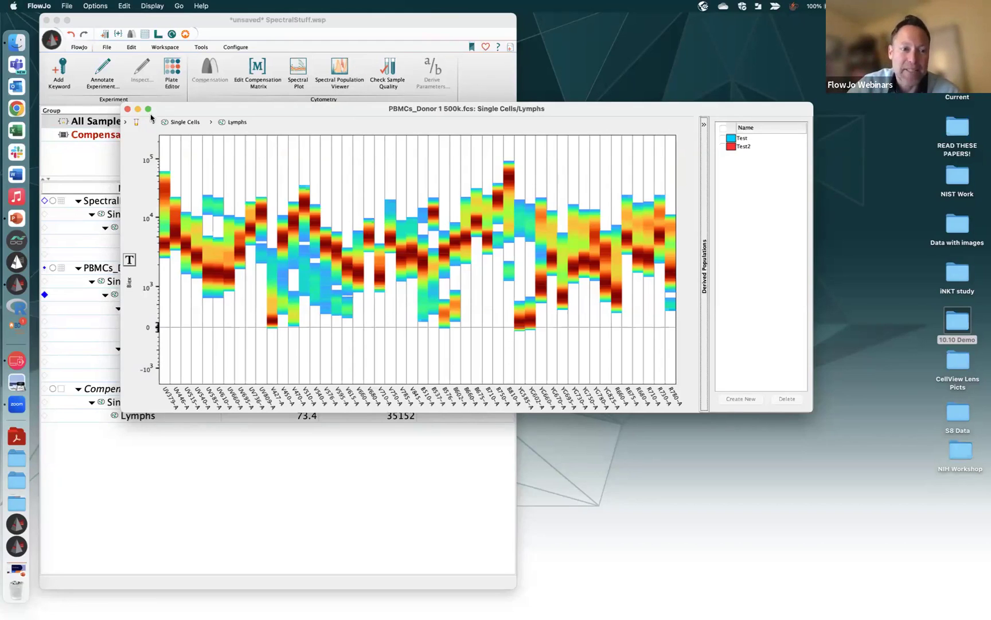
Open an enlarged Spectral Population Viewer for the donor and compensation-control Lymphs populations
left_click(127, 110)
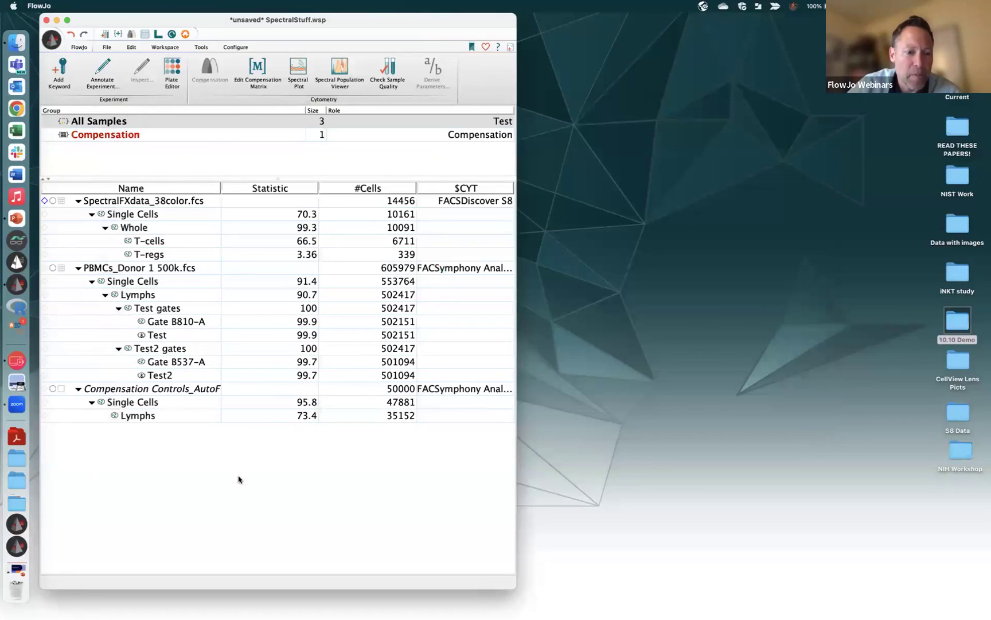
left_click(169, 295)
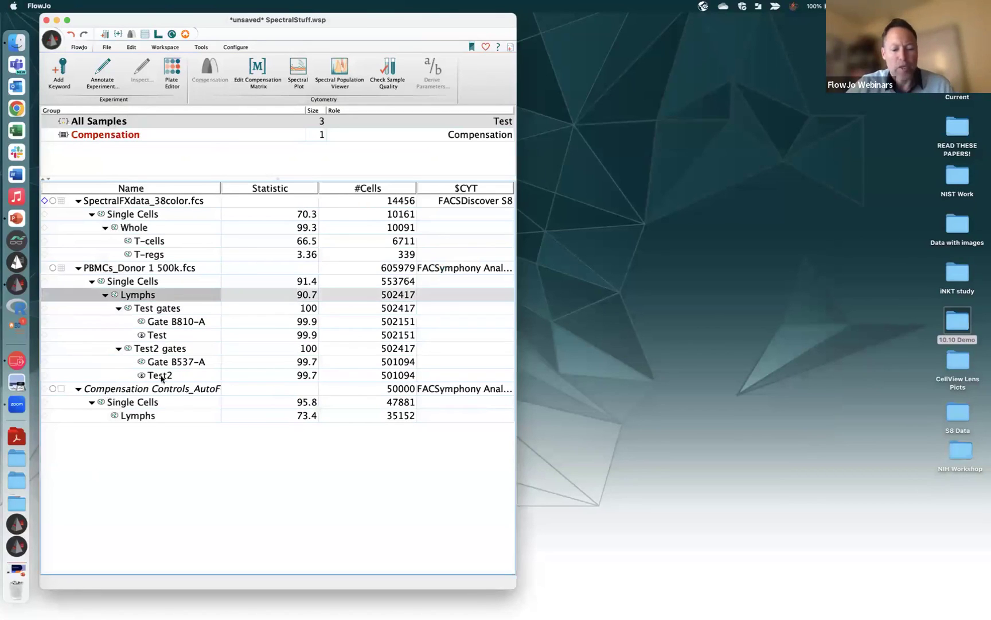
left_click(151, 417, "super")
left_click(344, 77)
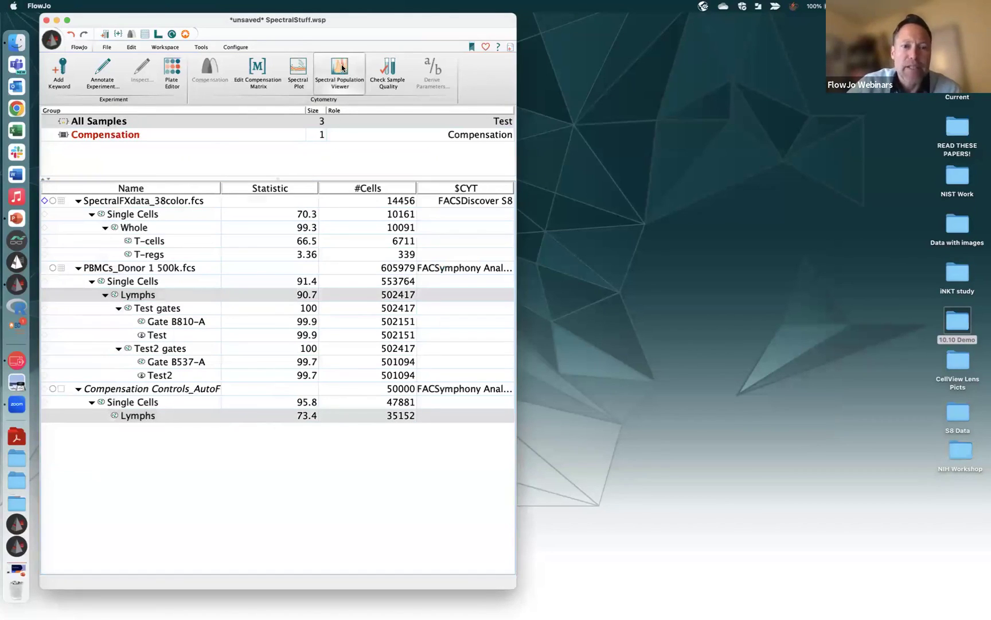
left_click(354, 393)
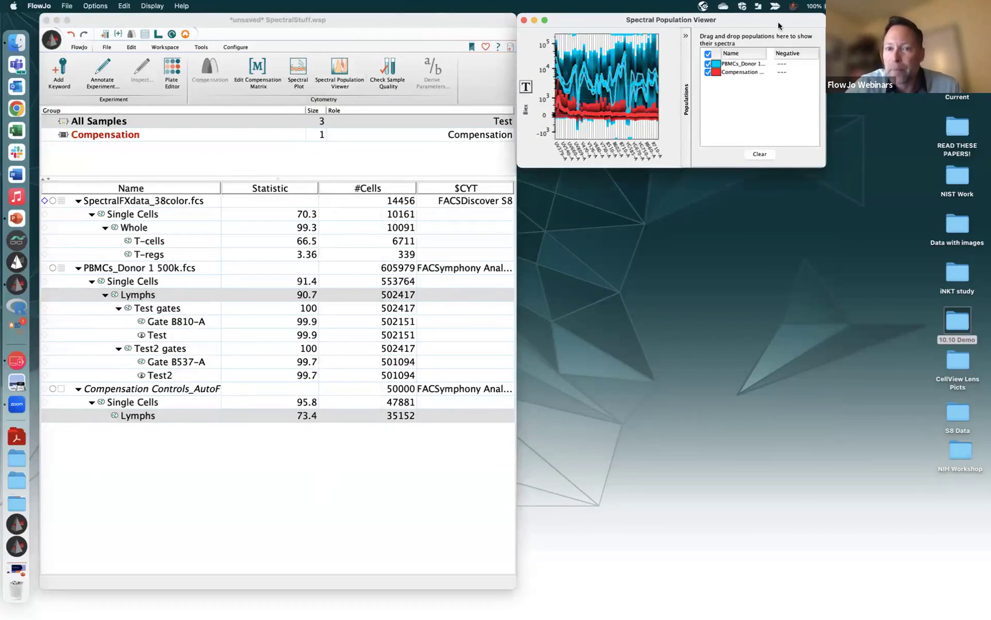
left_click_drag(778, 23, 366, 131)
left_click_drag(411, 272, 977, 373)
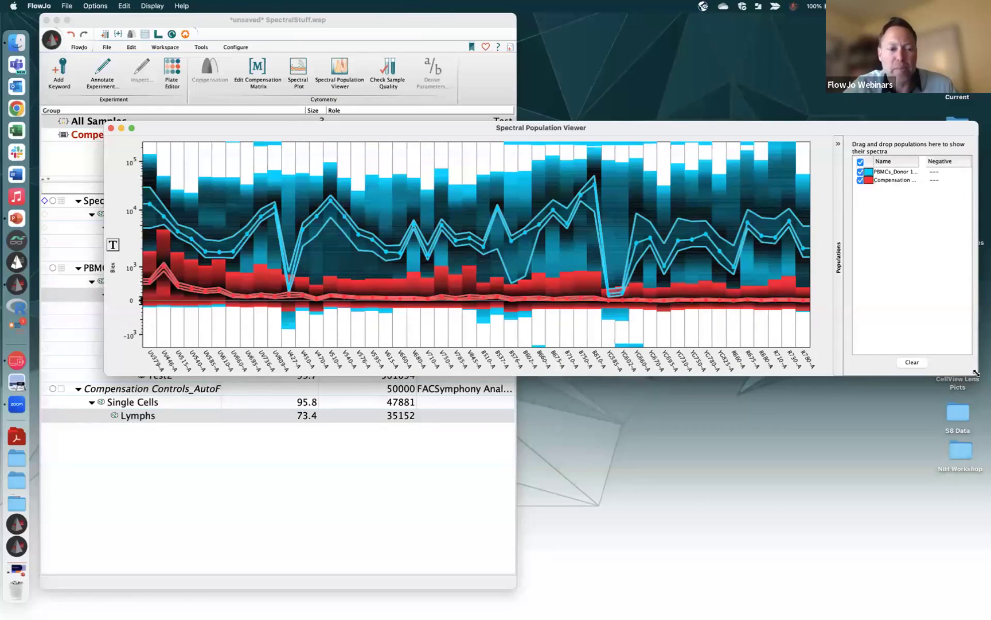
Set the compensation-control Lymphs as the donor's Negative and reposition the viewer
left_click(127, 420)
left_click_drag(127, 420, 941, 175)
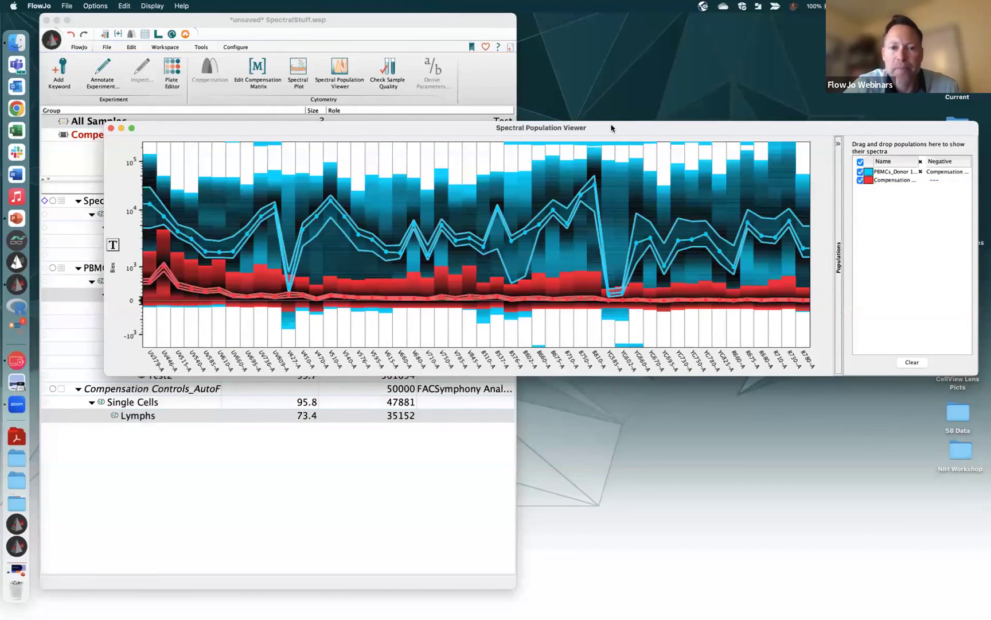
left_click_drag(649, 129, 559, 127)
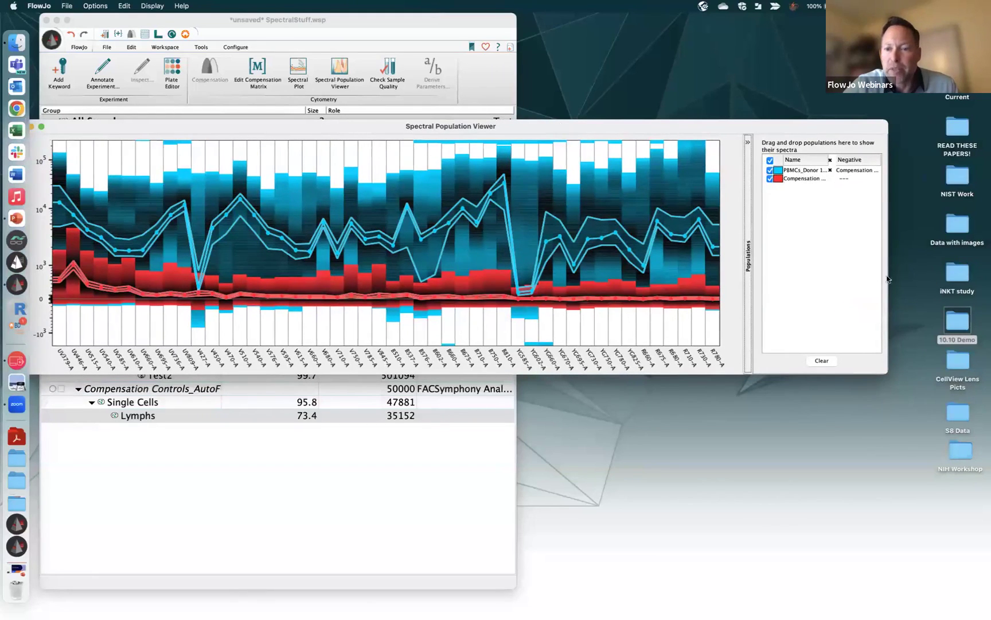
left_click_drag(888, 380, 964, 376)
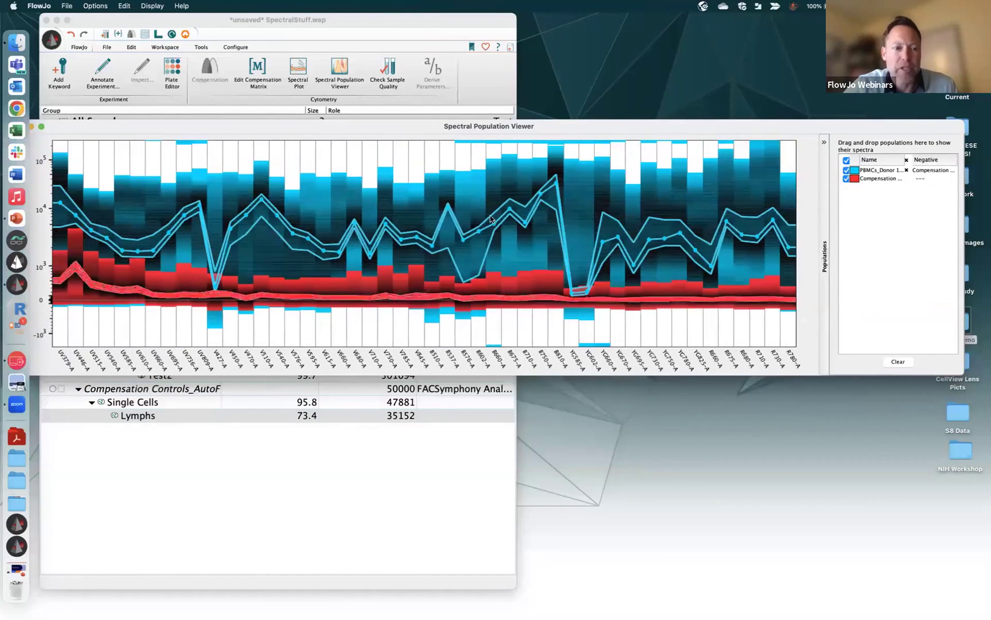
left_click_drag(328, 129, 353, 113)
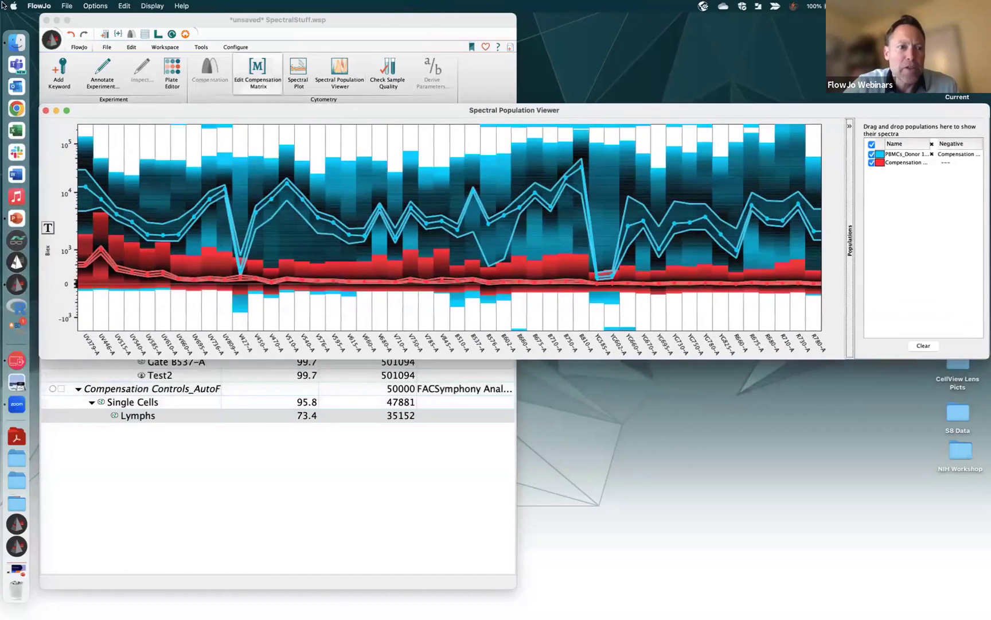
Normalize the two spectra to a 0–100 scale using Only Positive Values
left_click(66, 7)
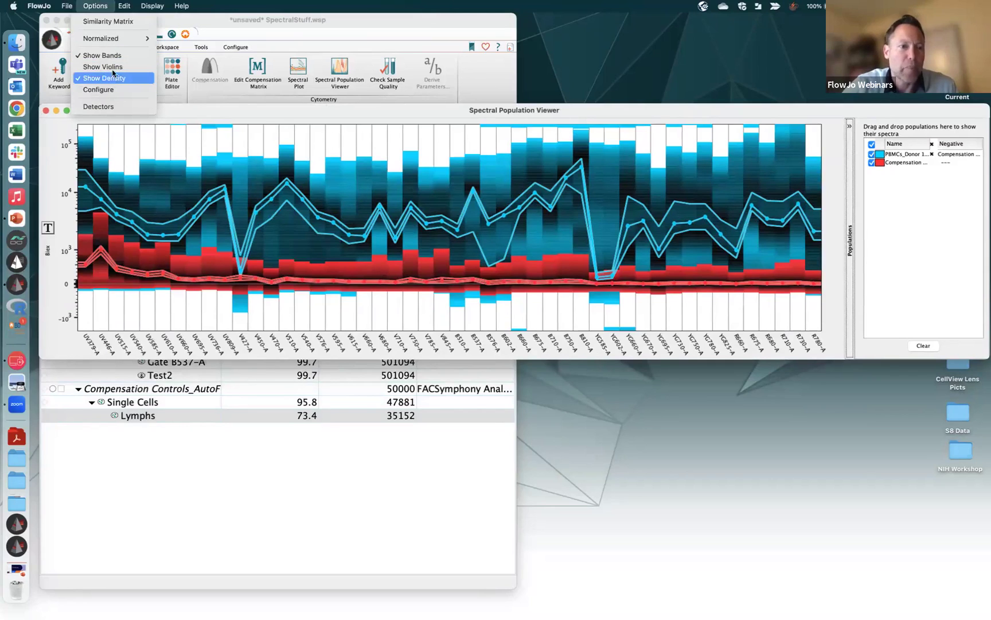
mouse_move(117, 44)
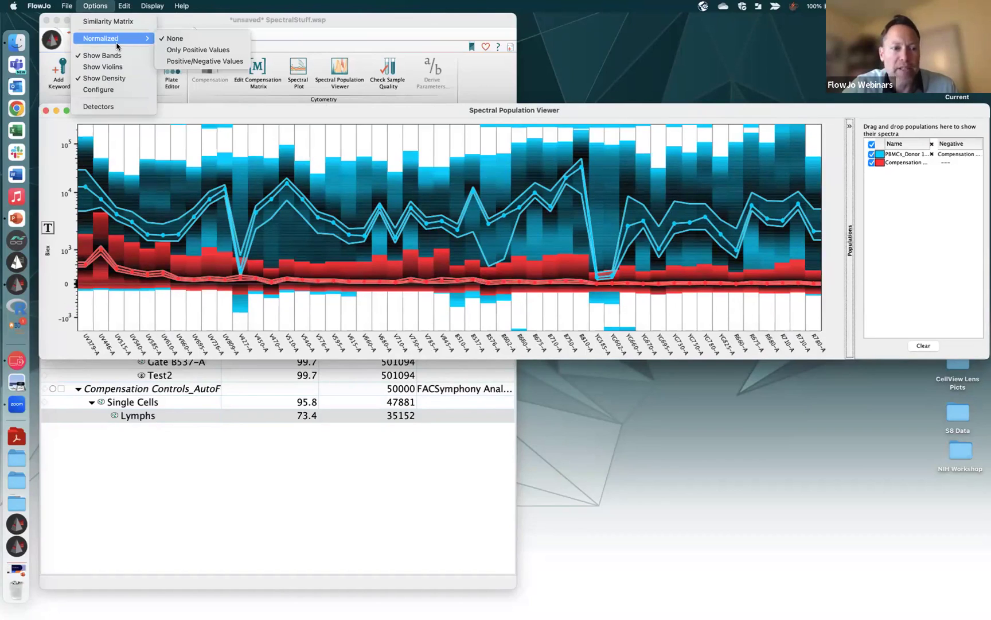
left_click(63, 335)
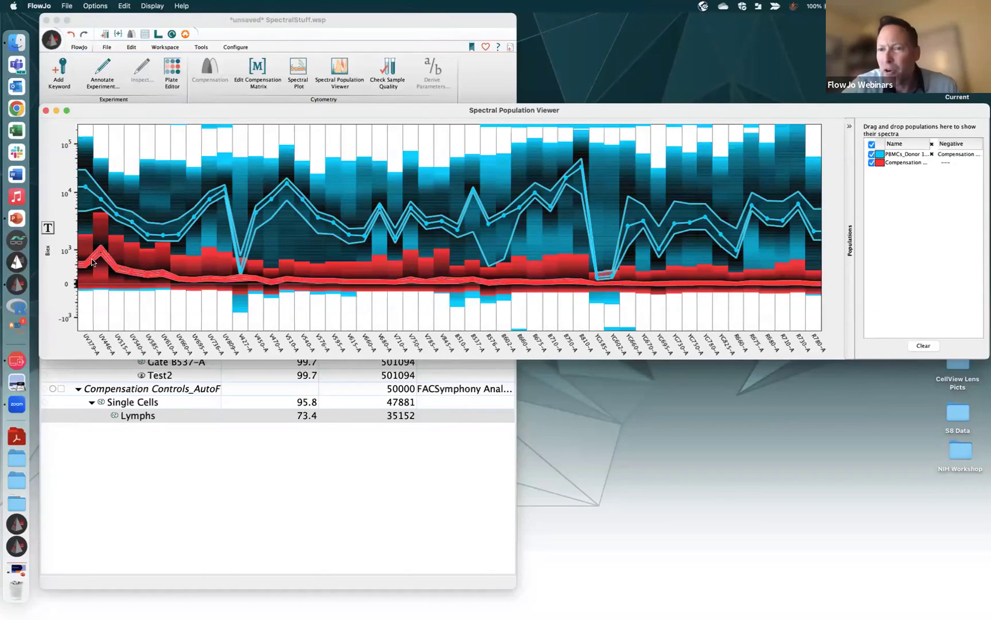
left_click(103, 6)
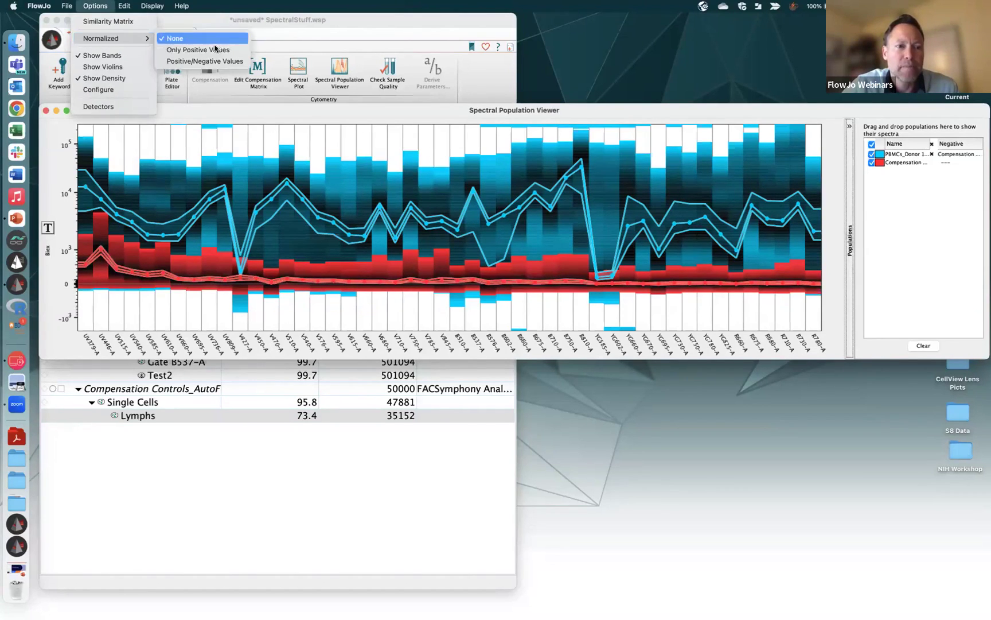
left_click(216, 48)
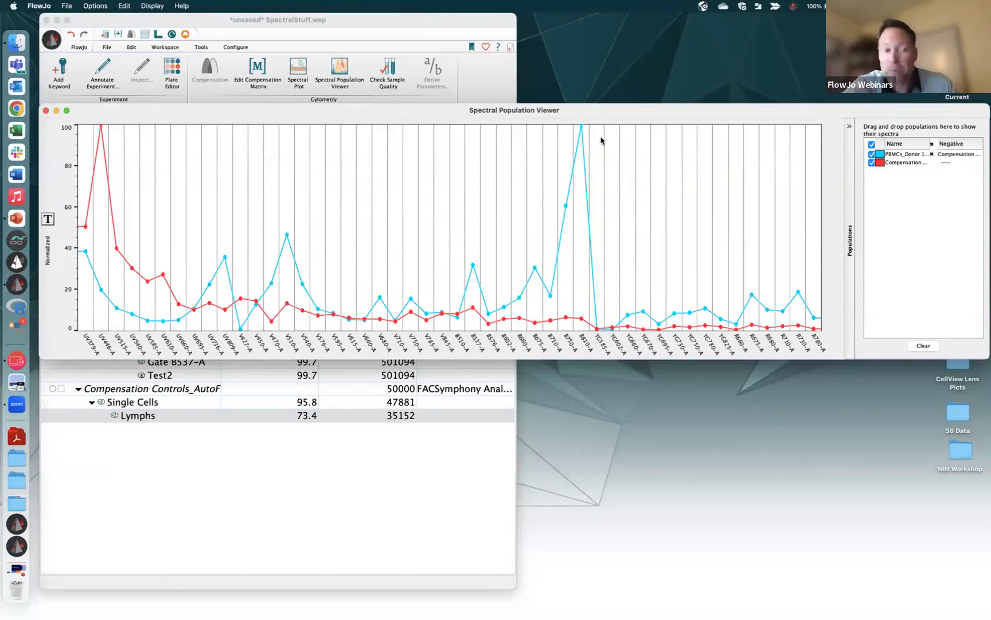
Show the Similarity Matrix of the two spectra (similarity 0.43) and enlarge it
left_click(94, 7)
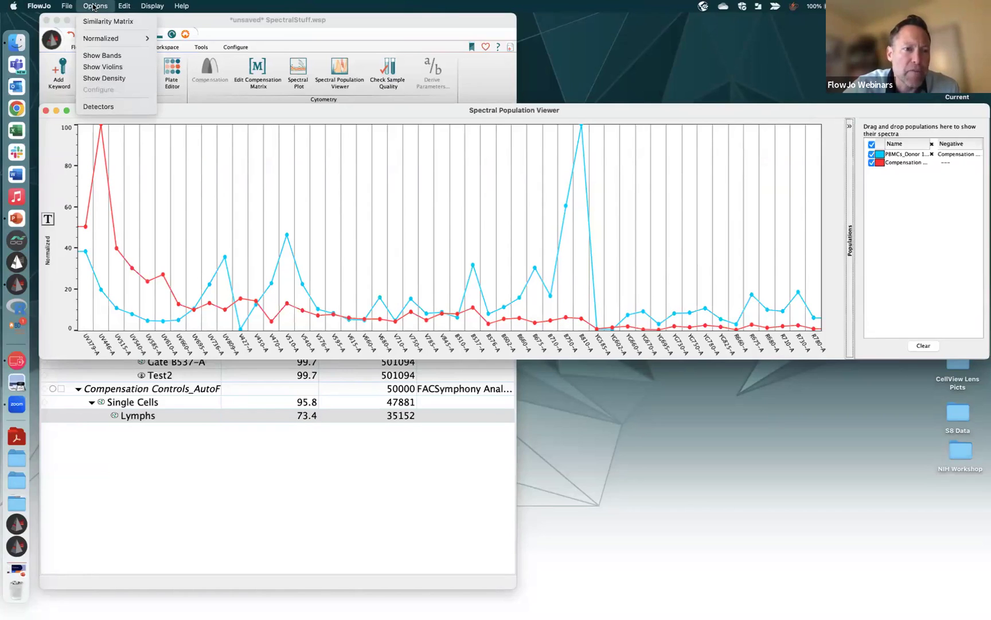
left_click(108, 21)
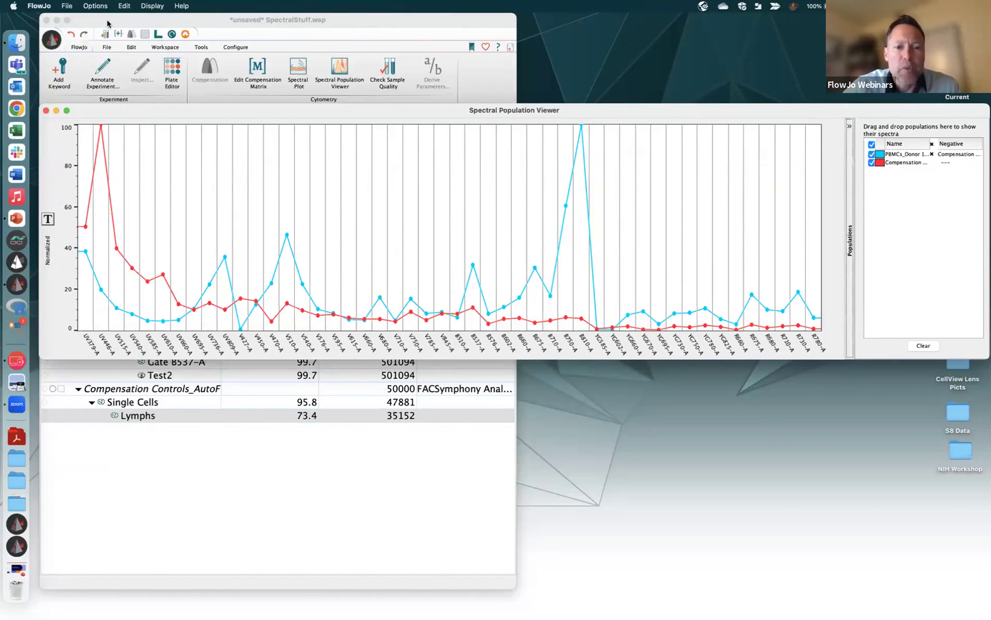
left_click_drag(337, 166, 600, 364)
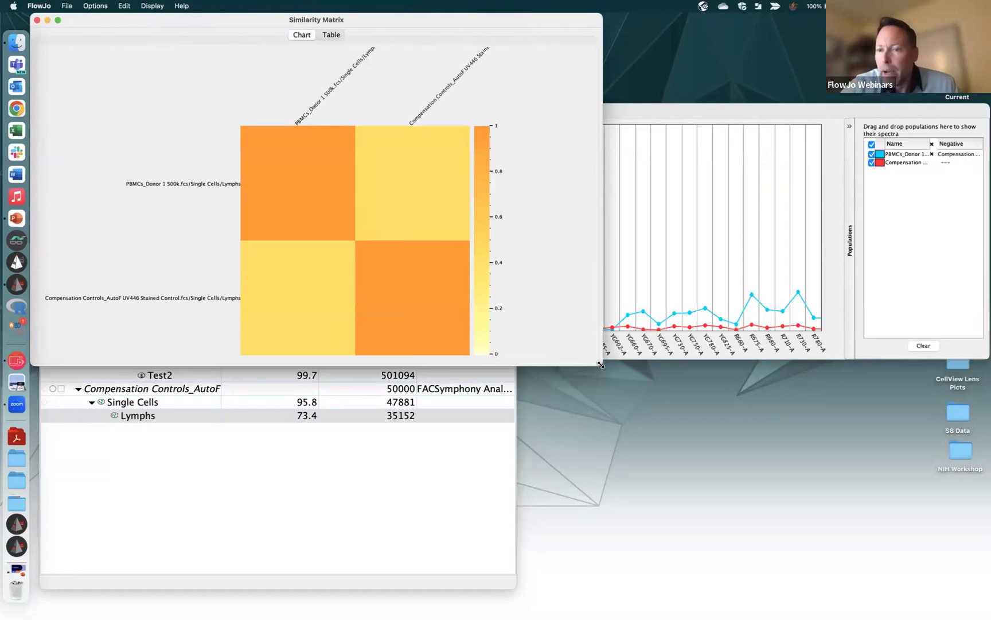
left_click_drag(186, 19, 213, 86)
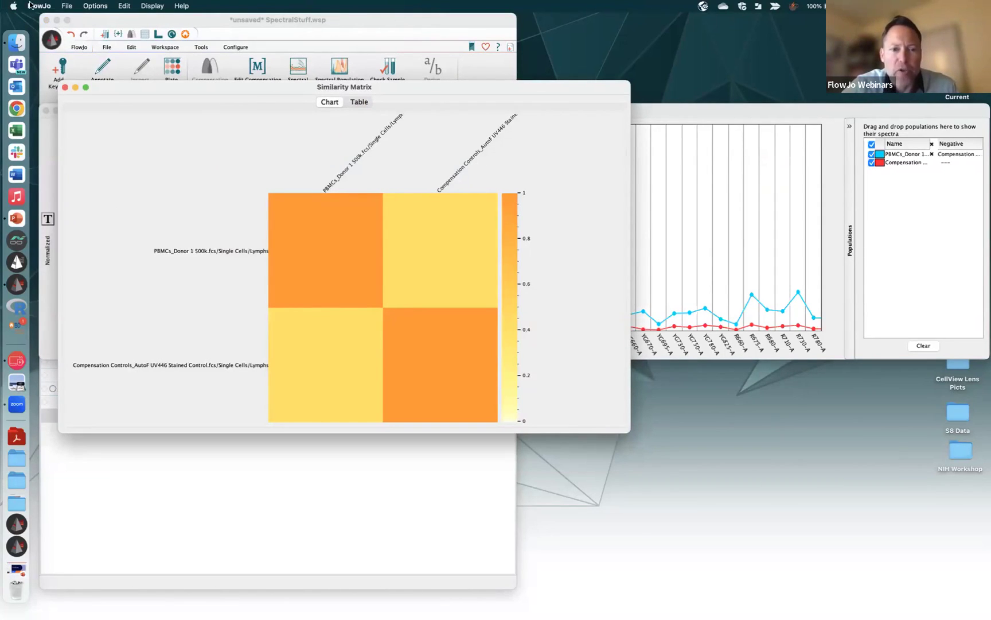
View the similarity values as a table, return to the chart, and close the matrix
left_click(362, 102)
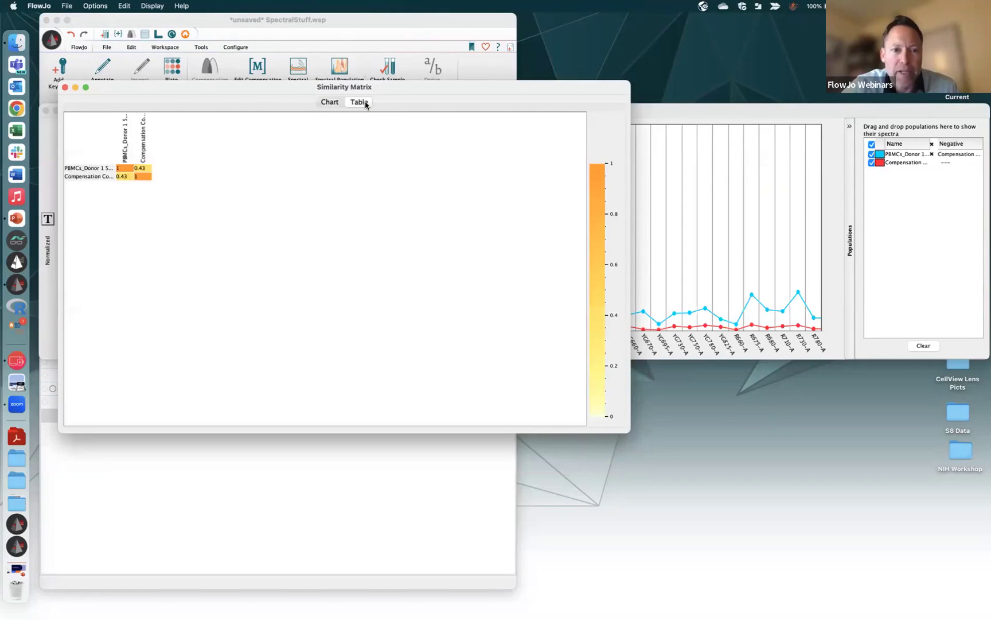
left_click(331, 103)
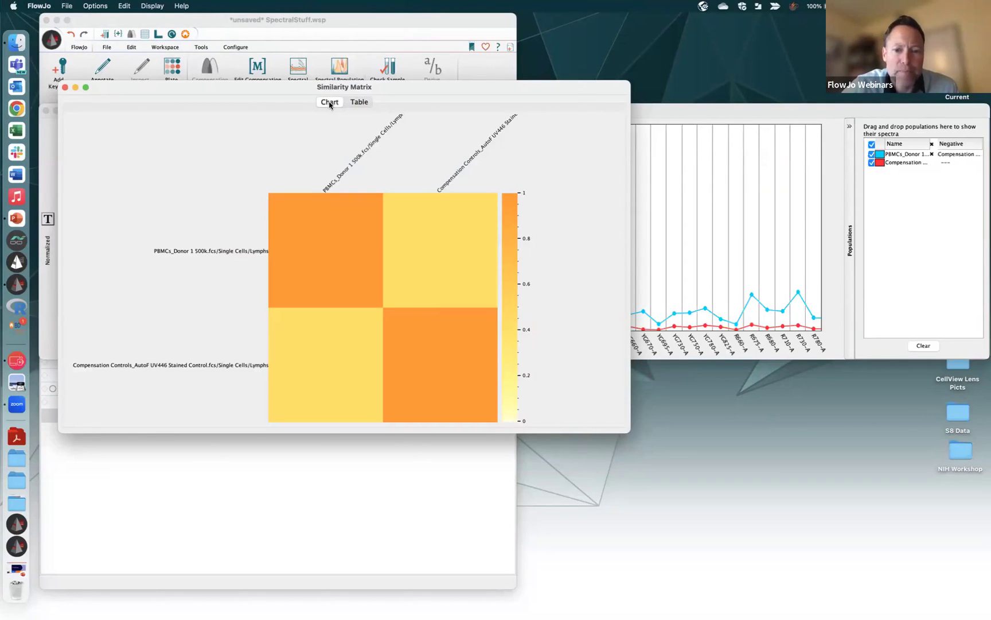
left_click(66, 87)
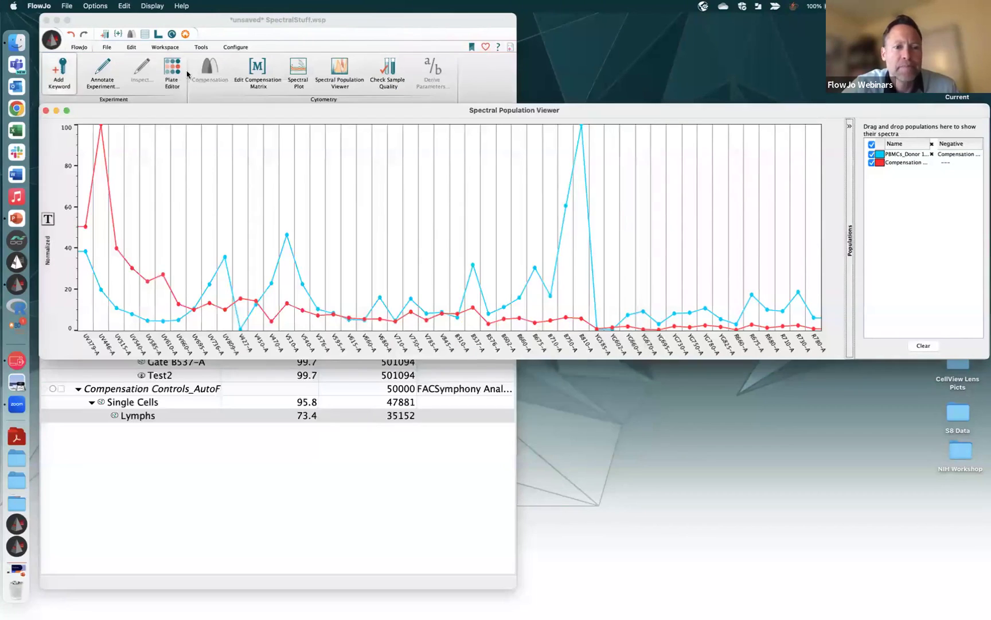
Label the viewer's populations by sample name only via Display > Population Name
left_click(159, 5)
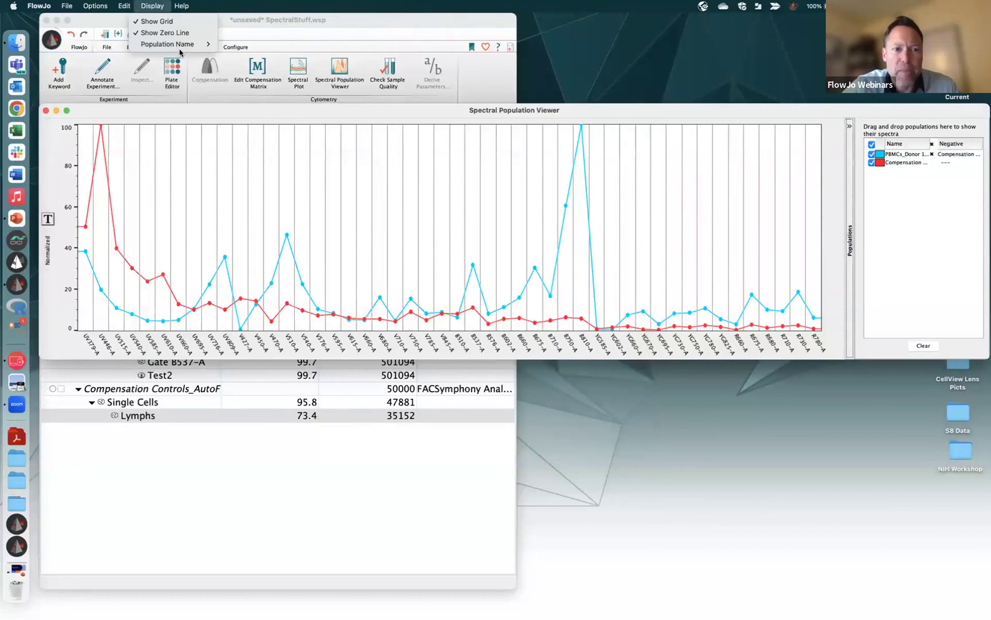
mouse_move(182, 47)
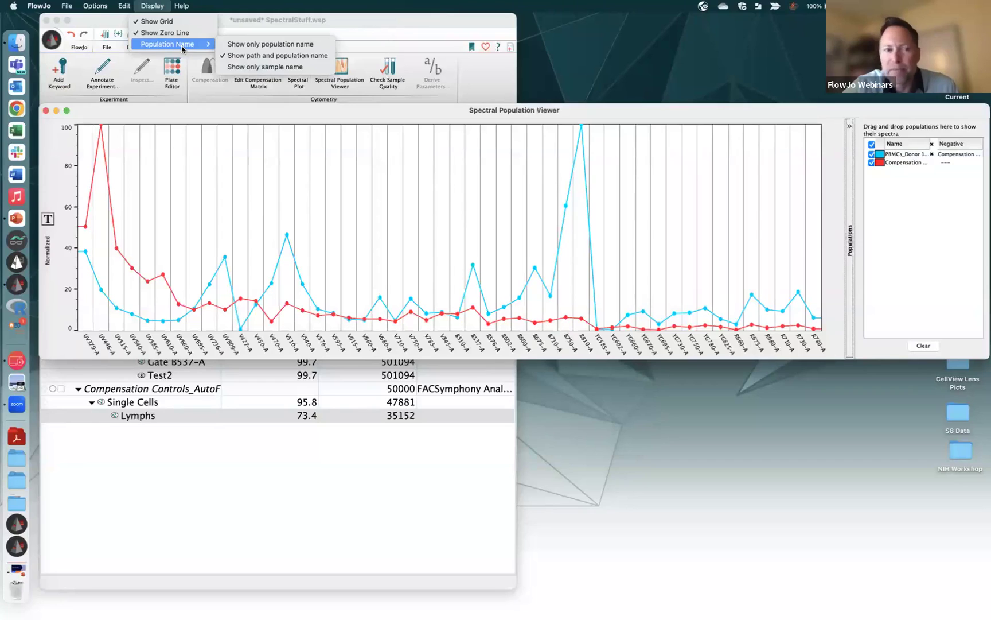
left_click(291, 67)
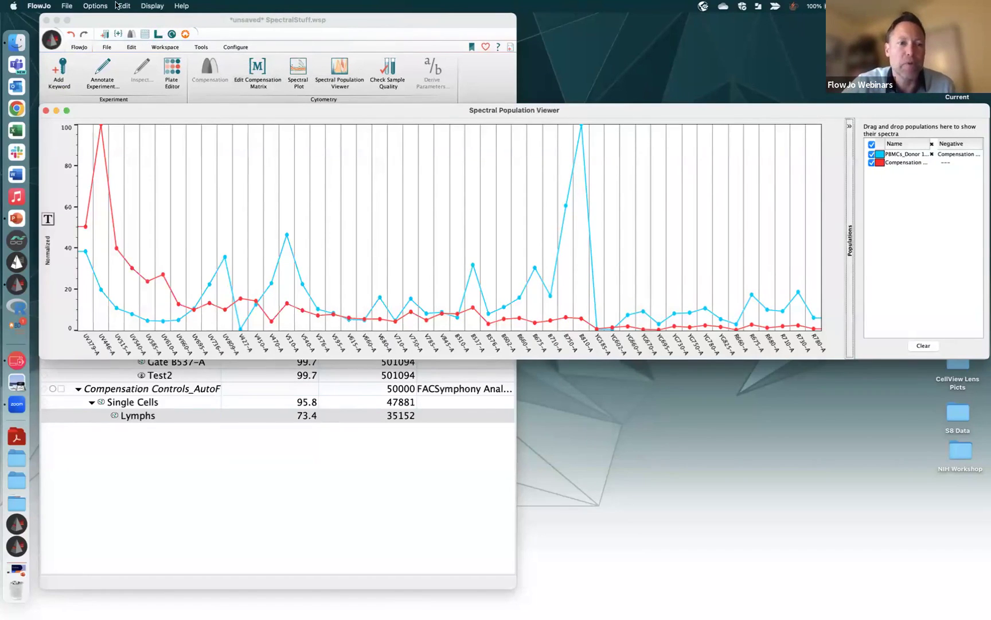
Glance at the Help menu, then close the Spectral Population Viewer
left_click(179, 5)
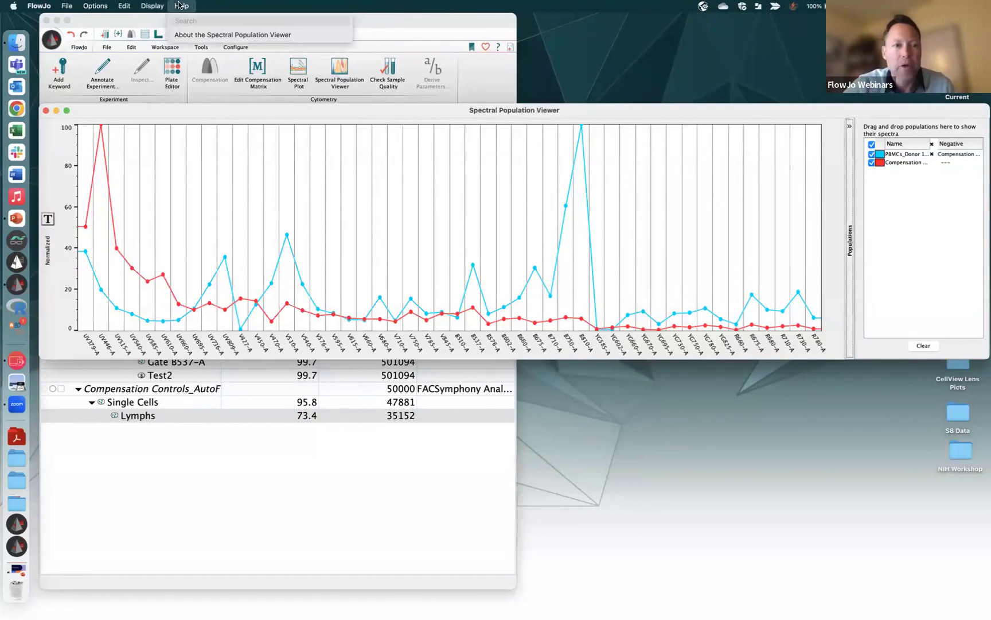
left_click(179, 5)
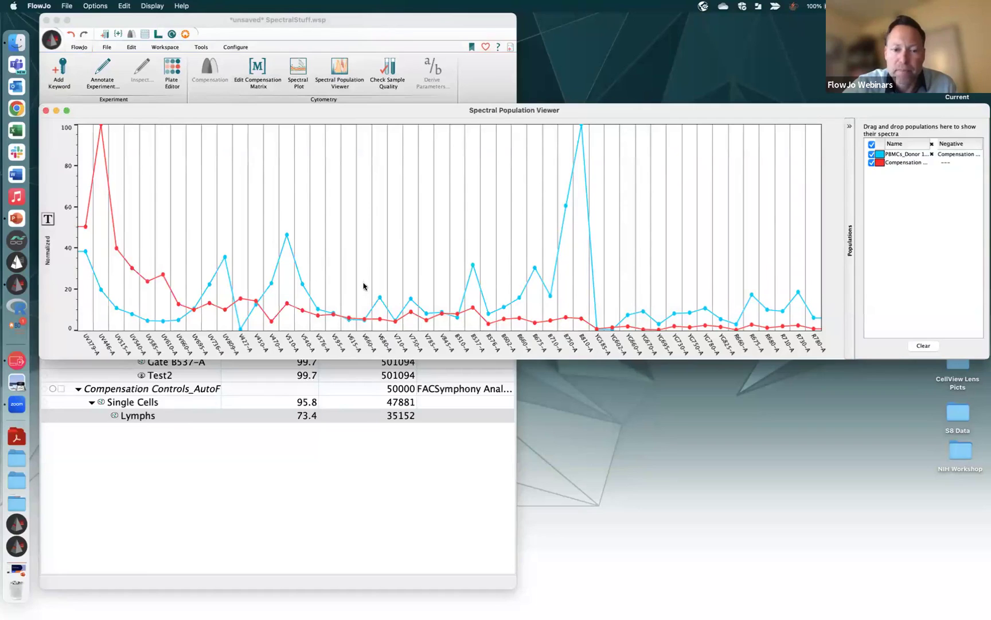
left_click(46, 110)
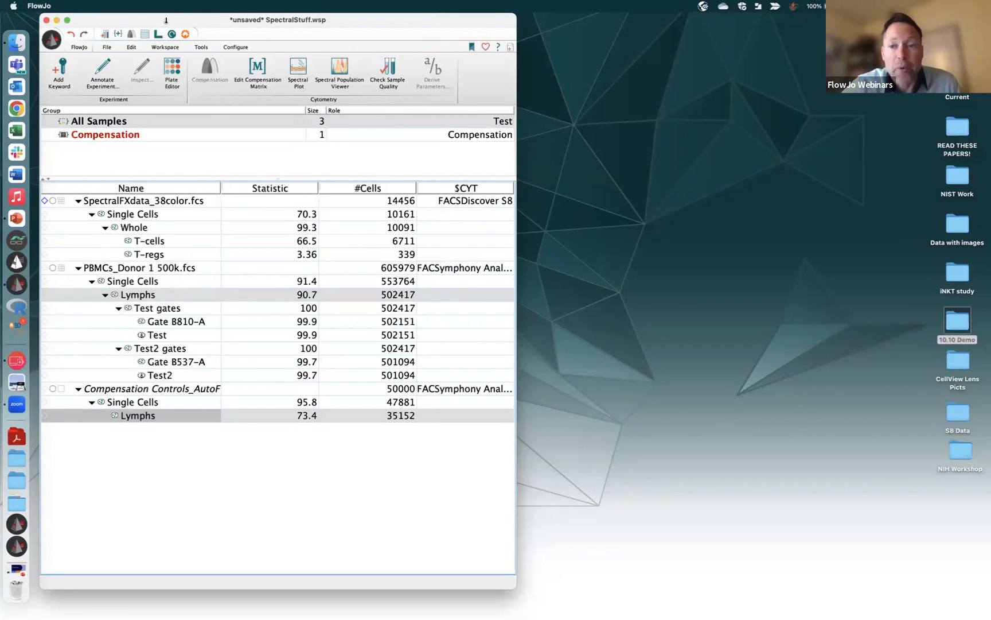
left_click_drag(167, 13, 168, 56)
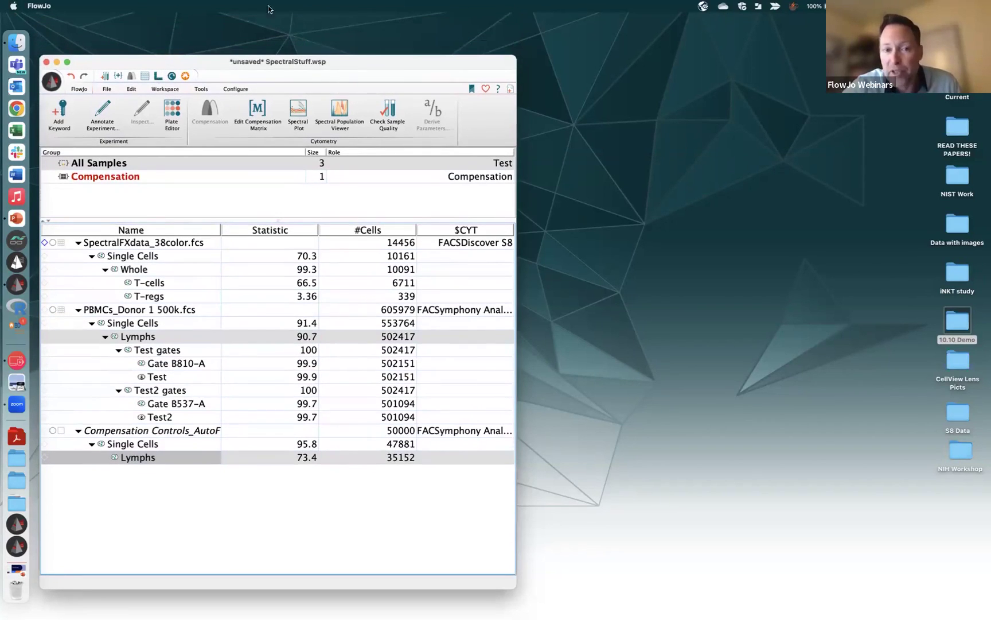
left_click(484, 90)
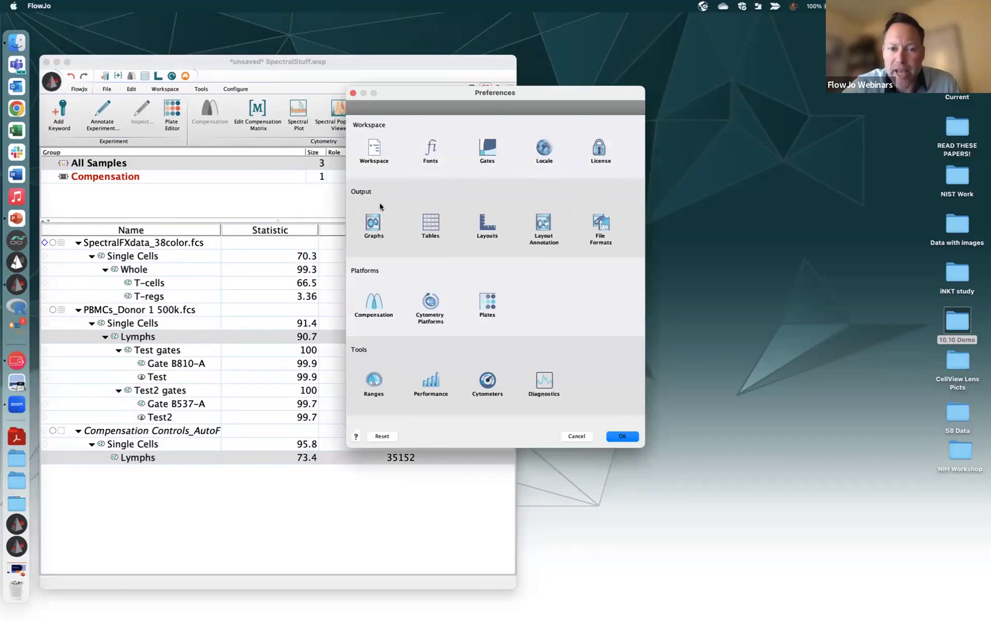
left_click_drag(532, 91, 716, 82)
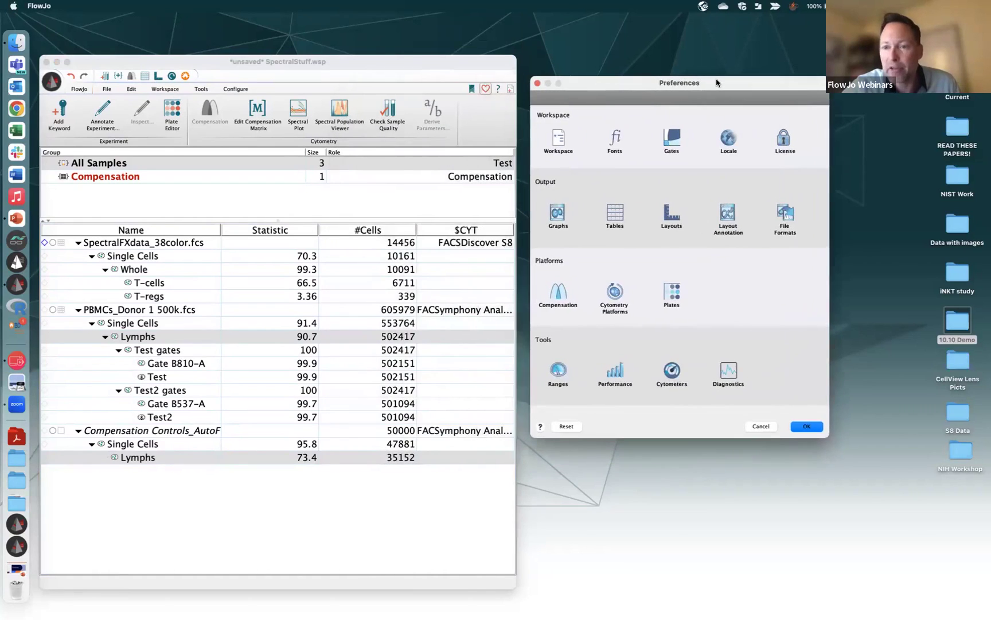
left_click(571, 142)
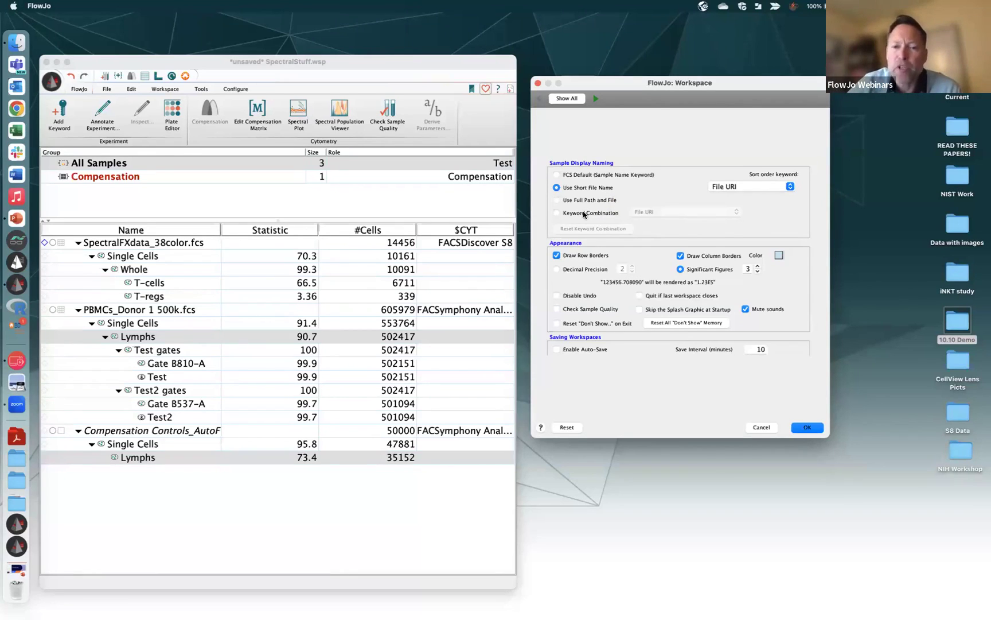
left_click(538, 83)
Inspect PBMCs_Donor 1 500k.fcs keywords in a widened properties pane, close it, and open Preferences
right_click(150, 313)
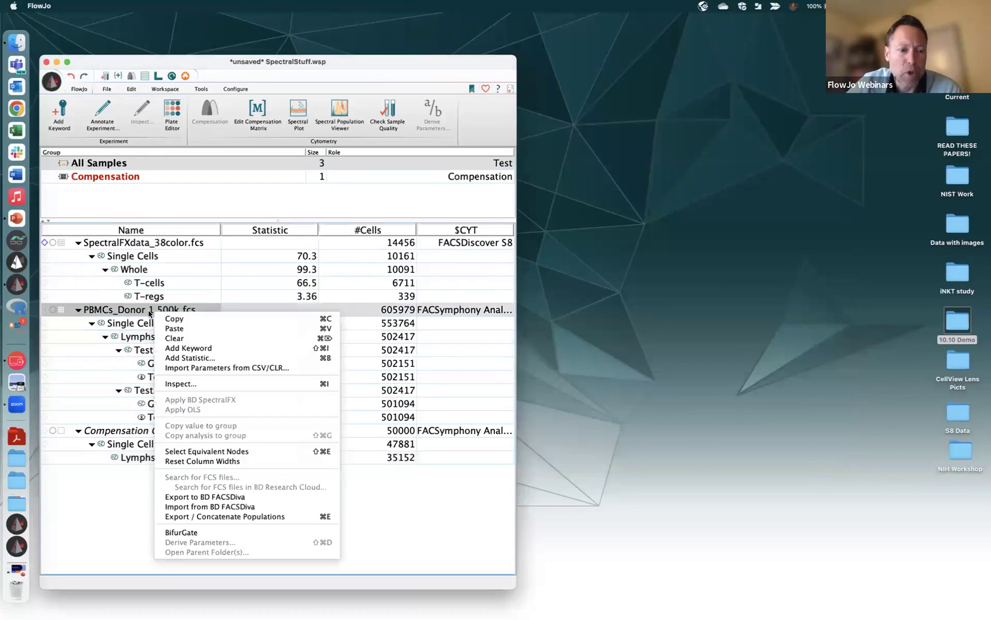
left_click(182, 384)
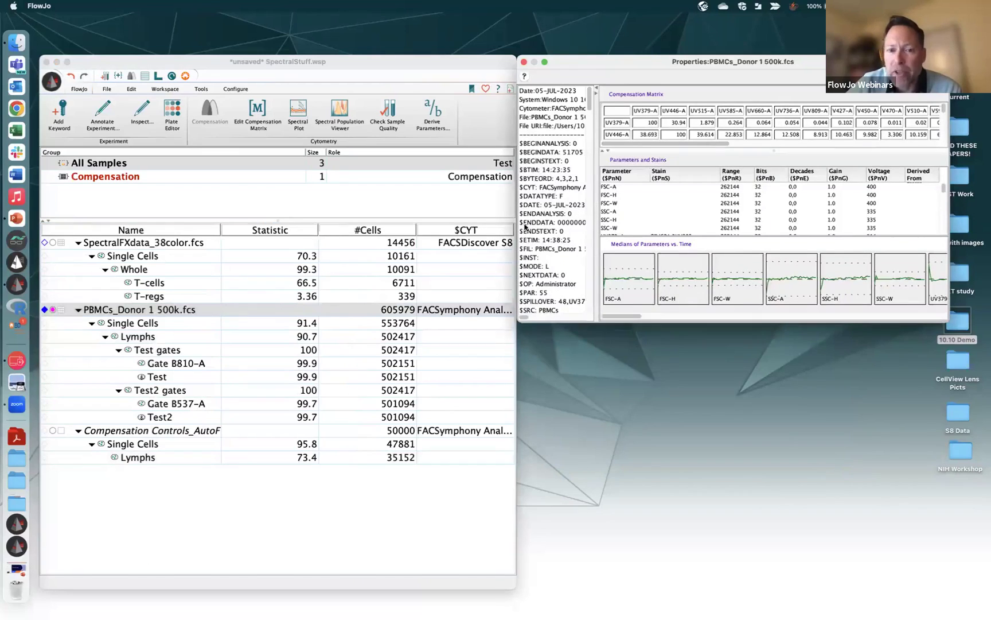
left_click_drag(594, 262, 735, 261)
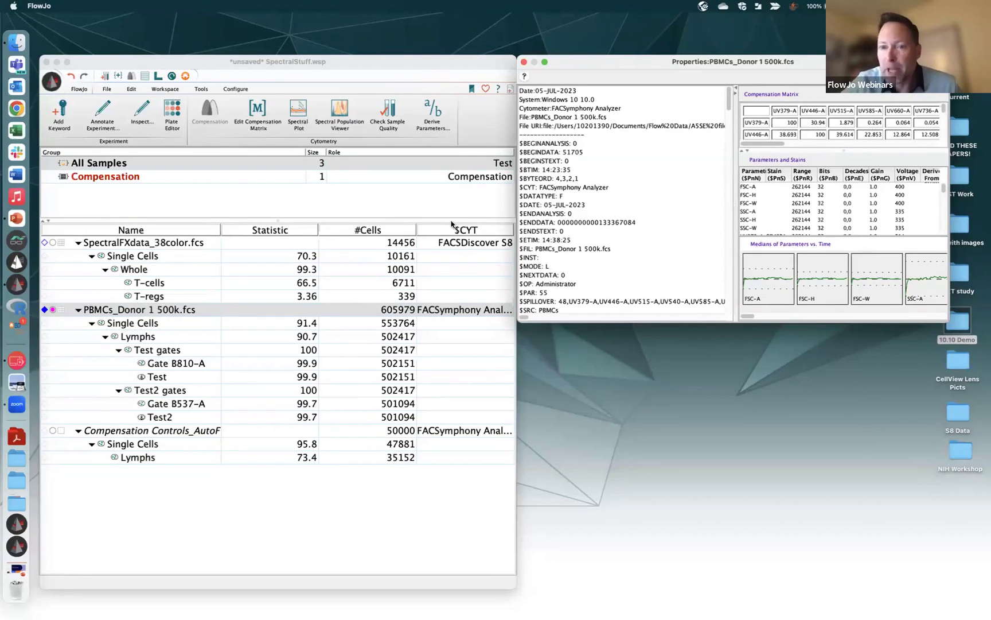
mouse_move(730, 101)
left_mouse_down()
mouse_move(727, 333)
mouse_move(729, 98)
left_mouse_up()
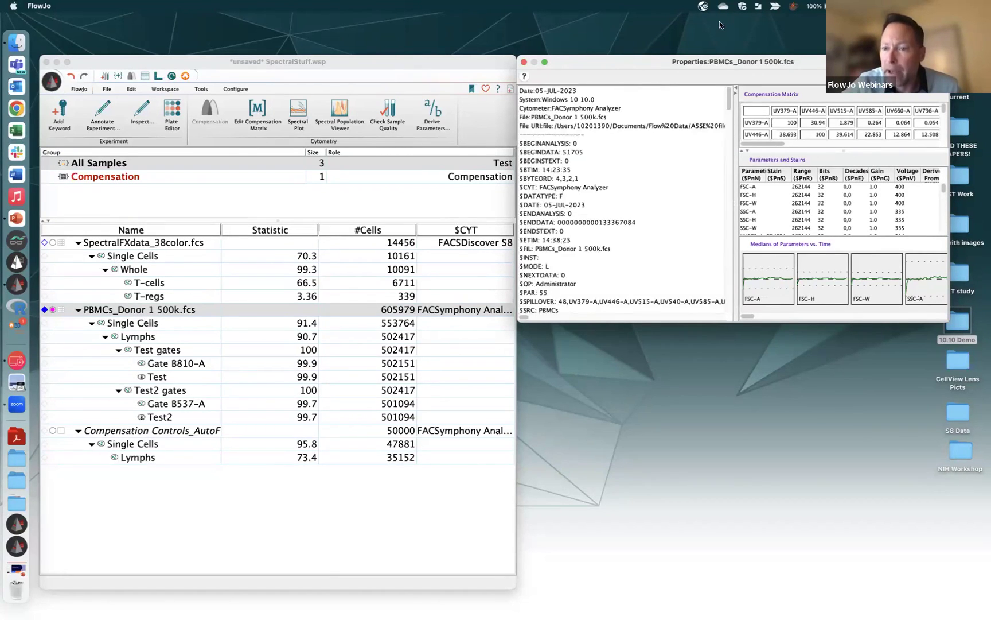
left_click(523, 62)
key("super+comma")
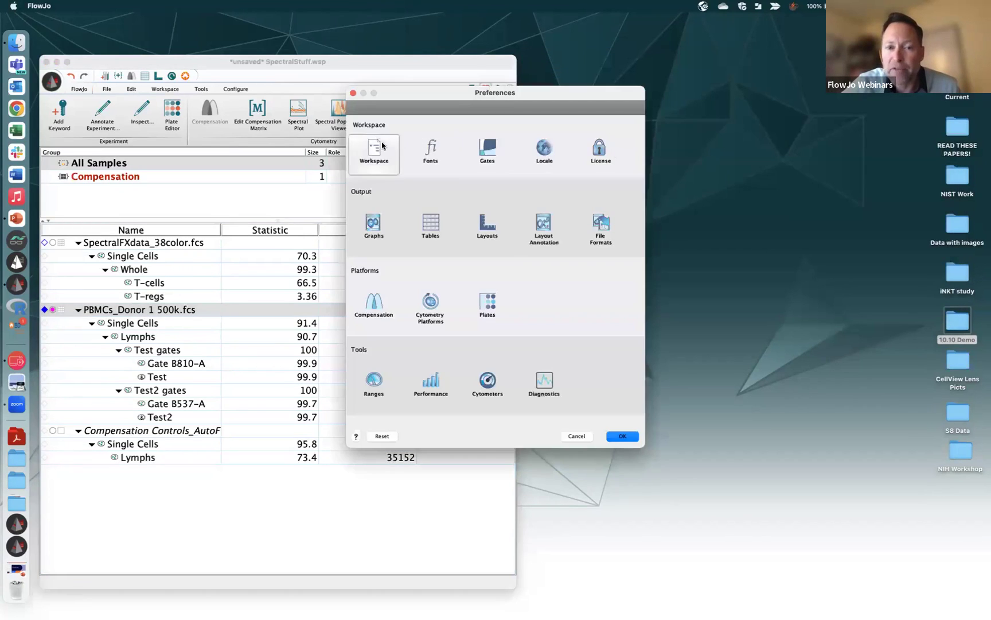
View the Workspace preferences, return to Show All, and close Preferences without changes
left_click(376, 151)
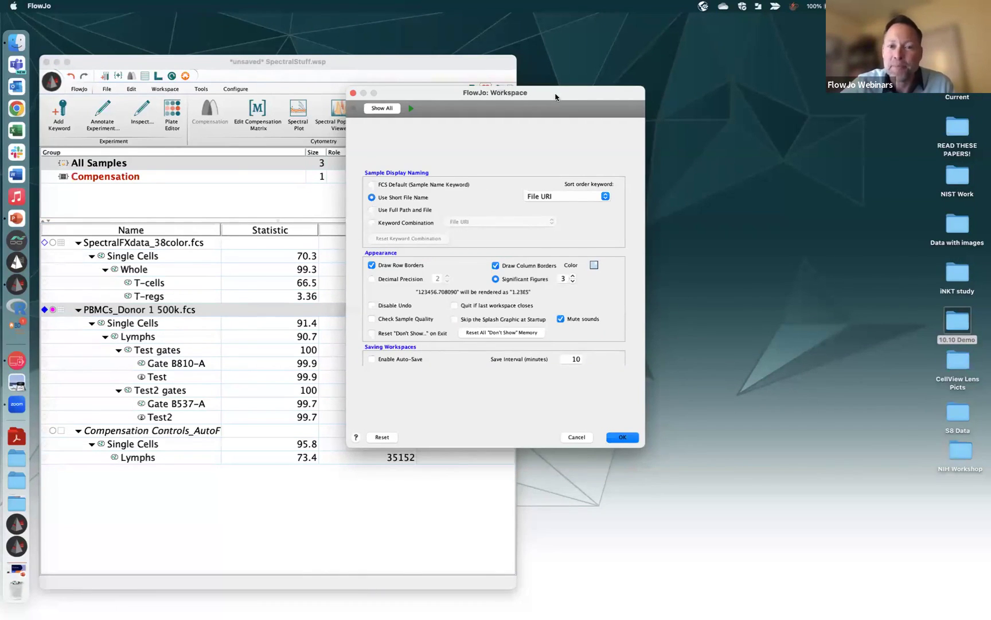
left_click_drag(556, 93, 736, 90)
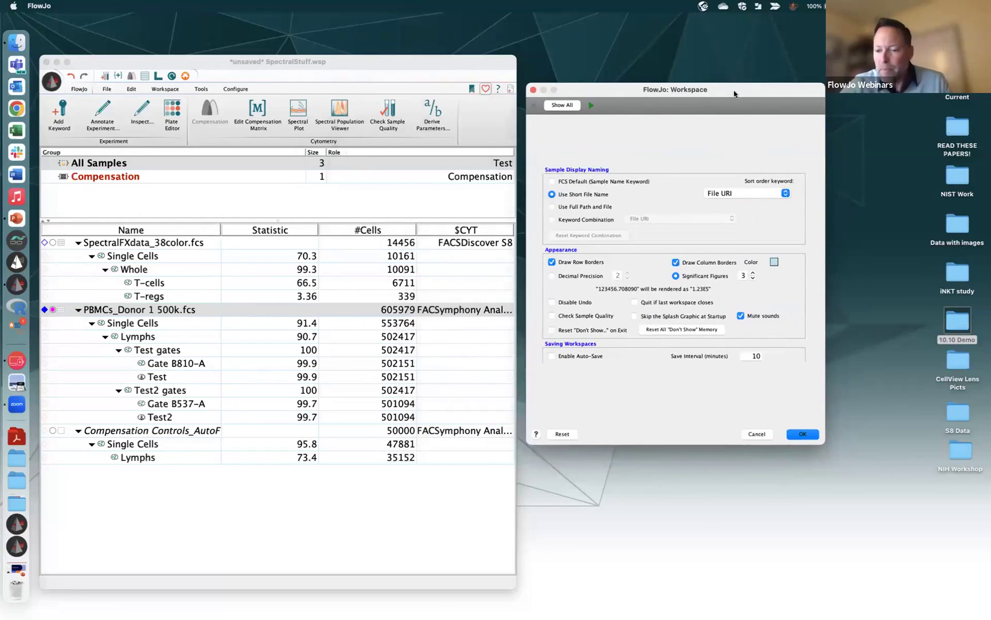
left_click(559, 105)
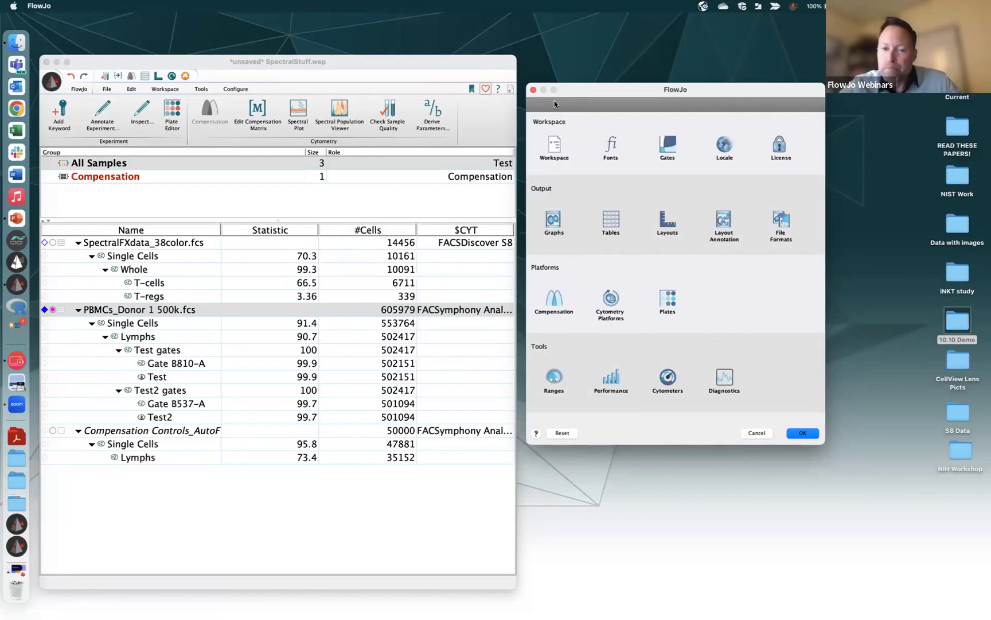
left_click(532, 90)
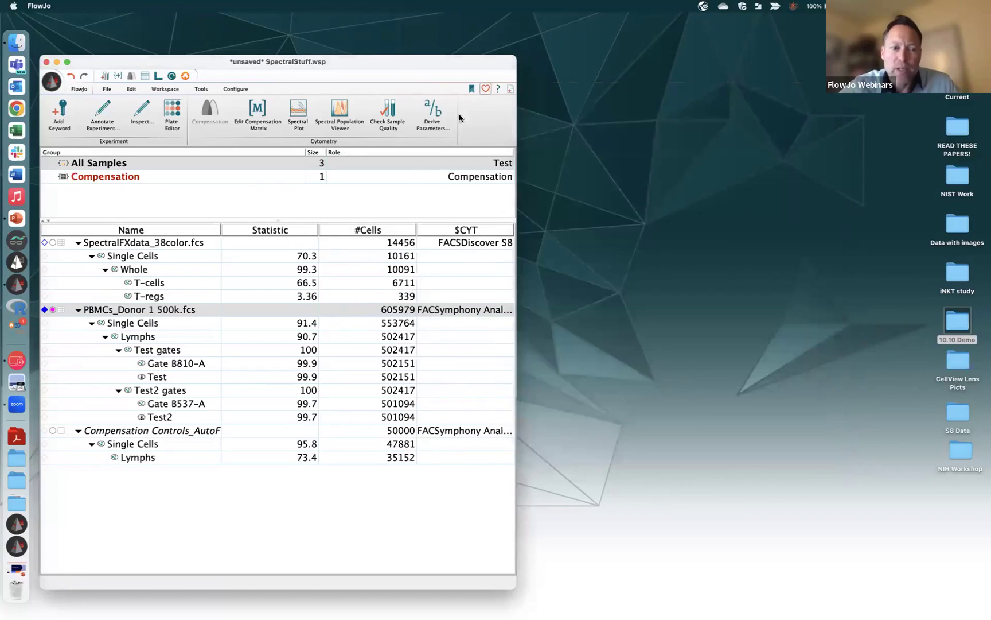
Select SpectralFXdata_38color.fcs and open the FACSDiscover S8 cytometer's Advanced Rules in Preferences
left_click(169, 242)
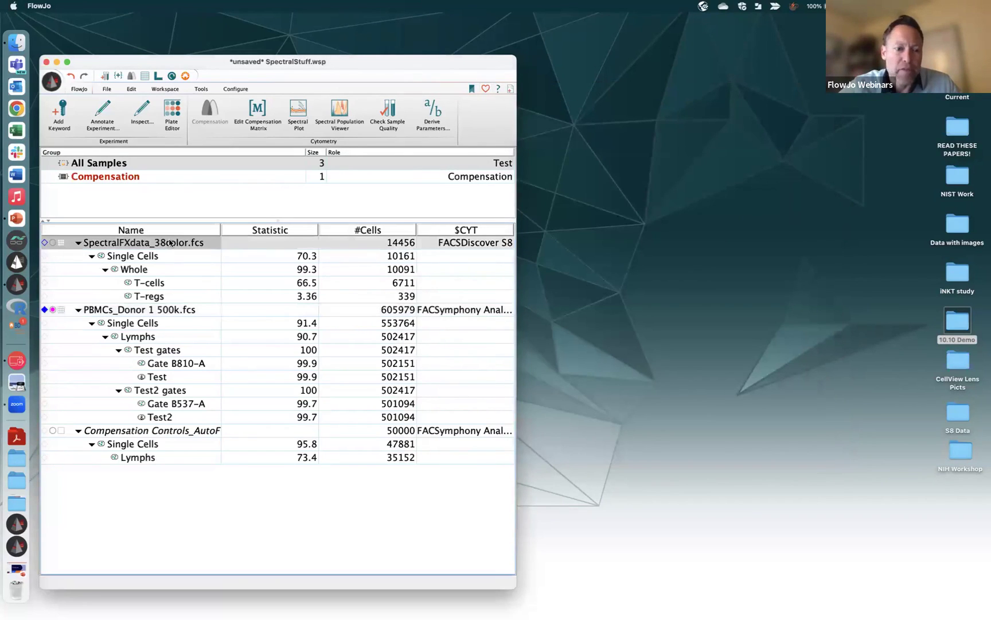
left_click(485, 89)
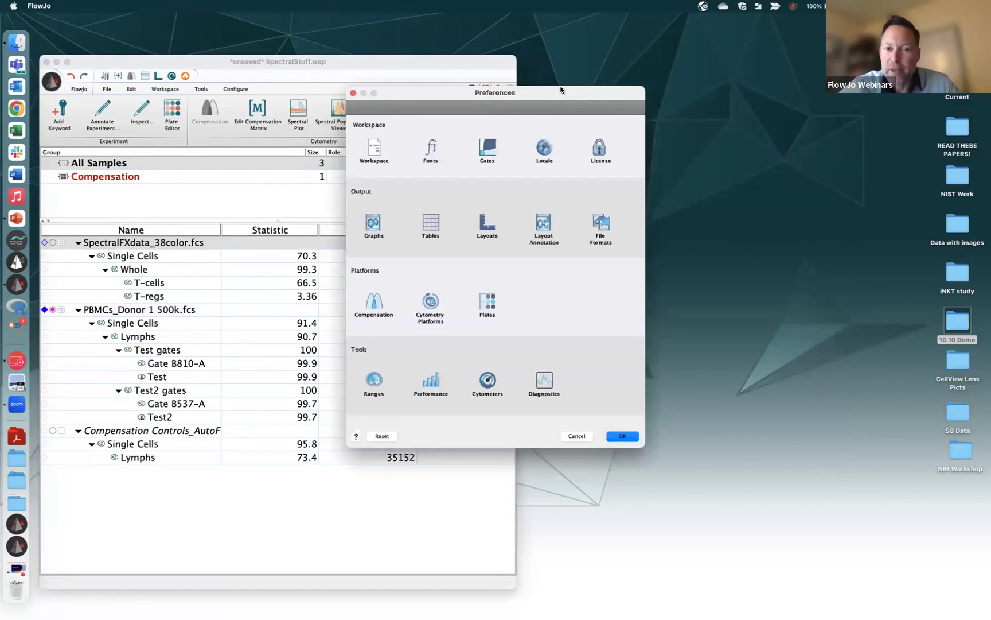
left_click_drag(563, 93, 744, 82)
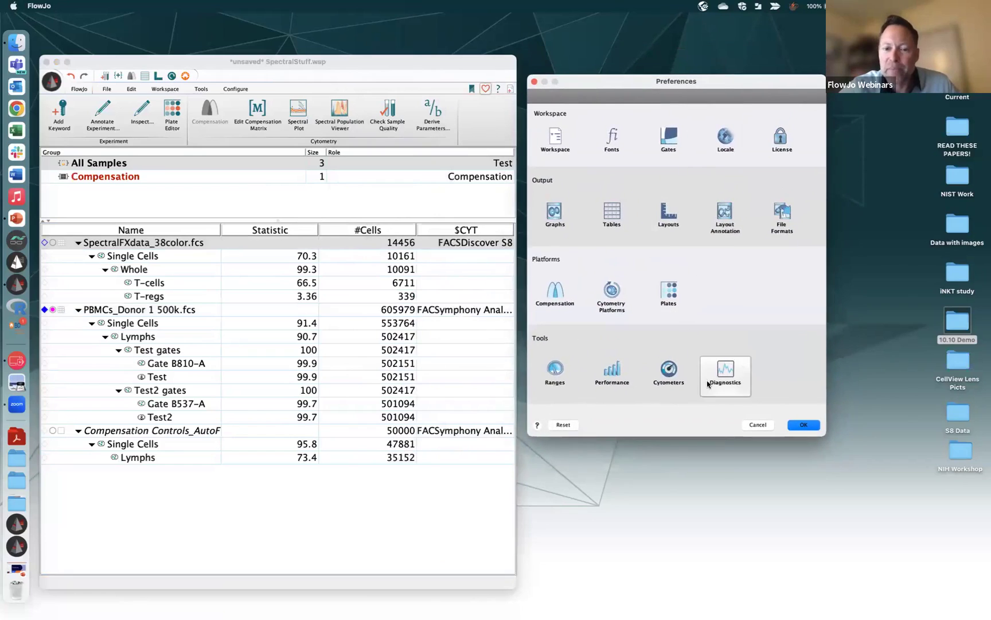
left_click(669, 371)
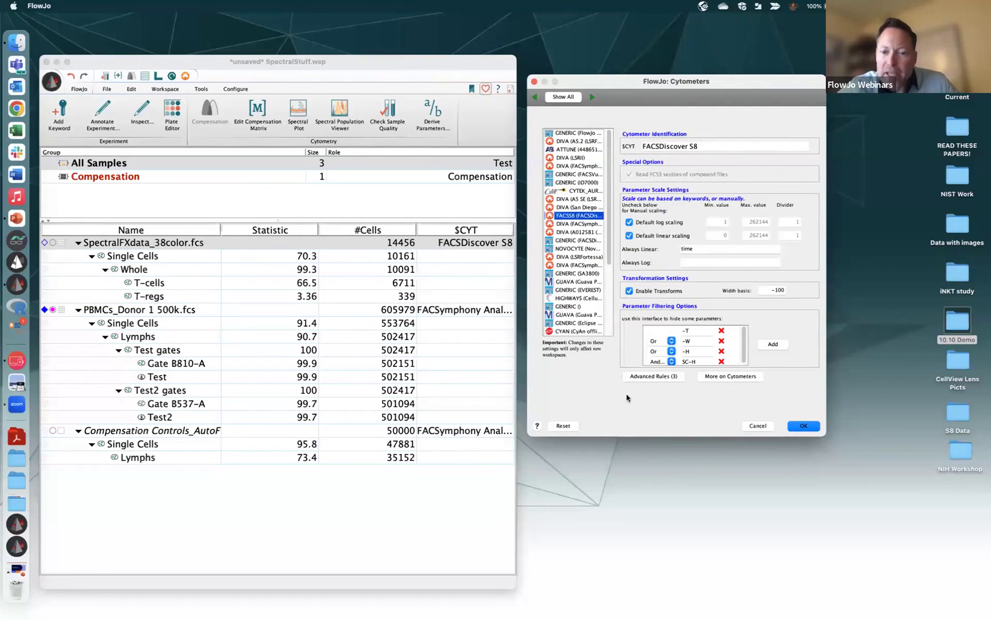
left_click(657, 376)
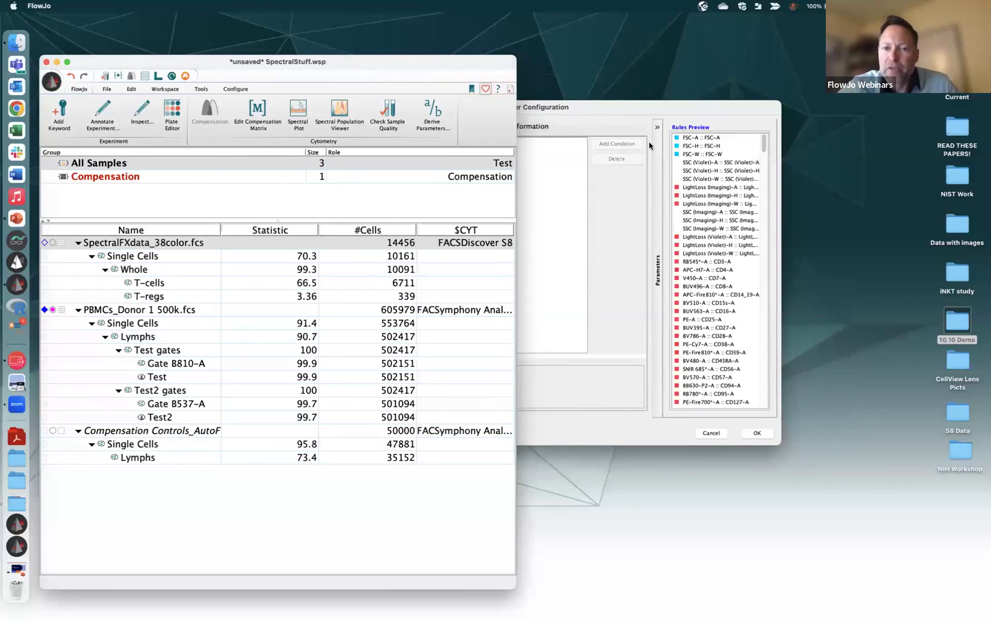
Review the FSC rule's conditions and histogram, then the Eccentricity rule's linear 0–1 scale
left_click(643, 113)
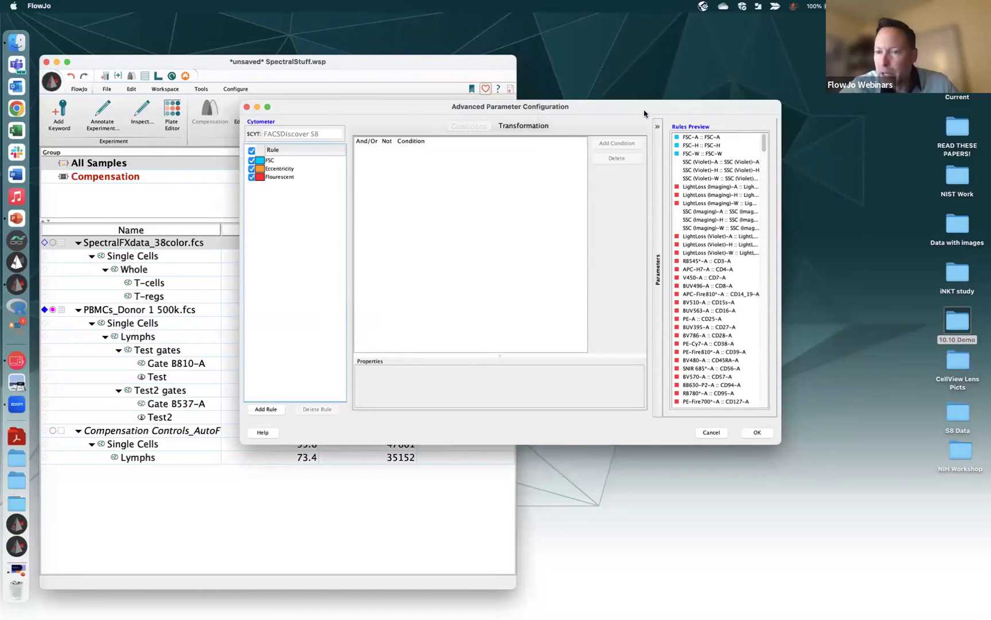
left_click(281, 163)
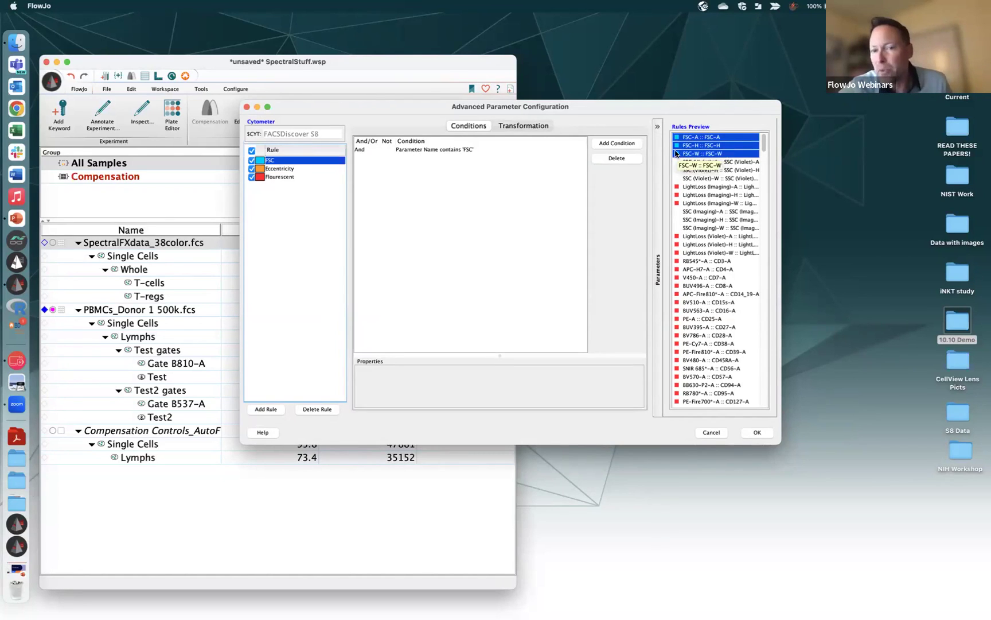
left_click(523, 126)
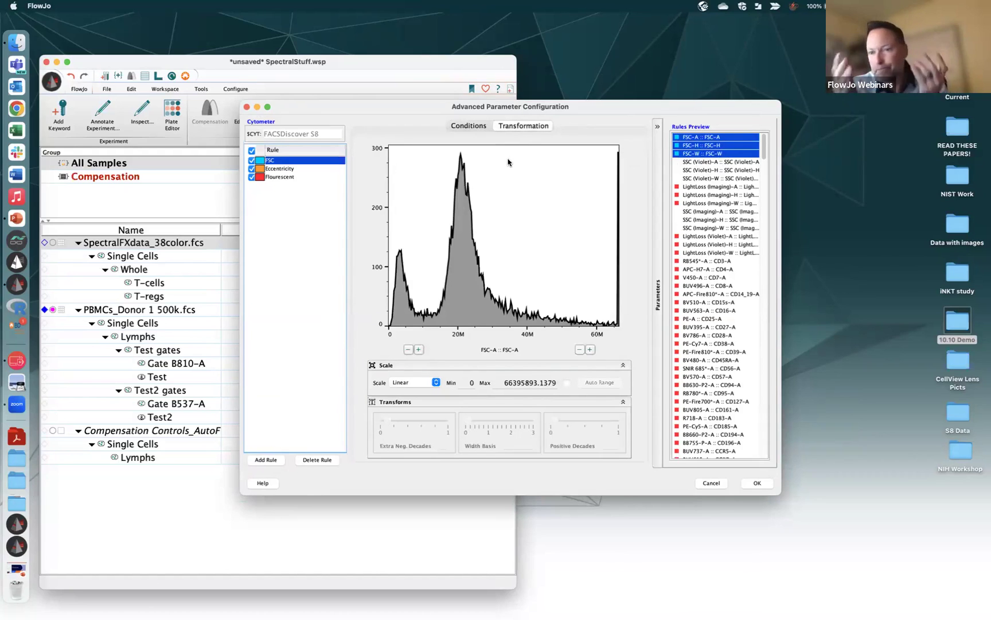
left_click(293, 168)
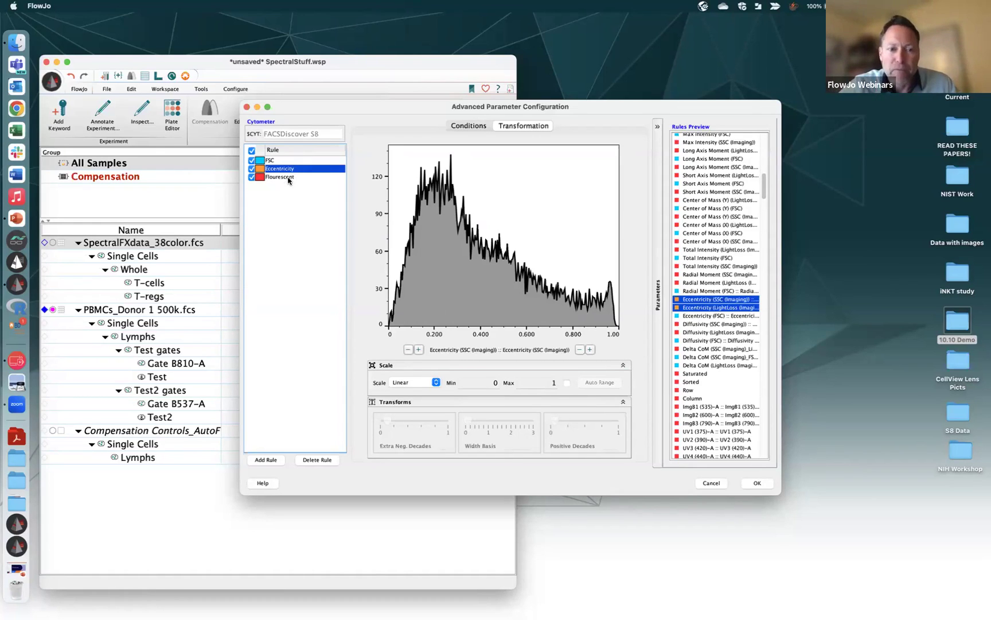
Set the Flourescent rule's Biex positive decades to about 4.5 and add a new rule
left_click(288, 178)
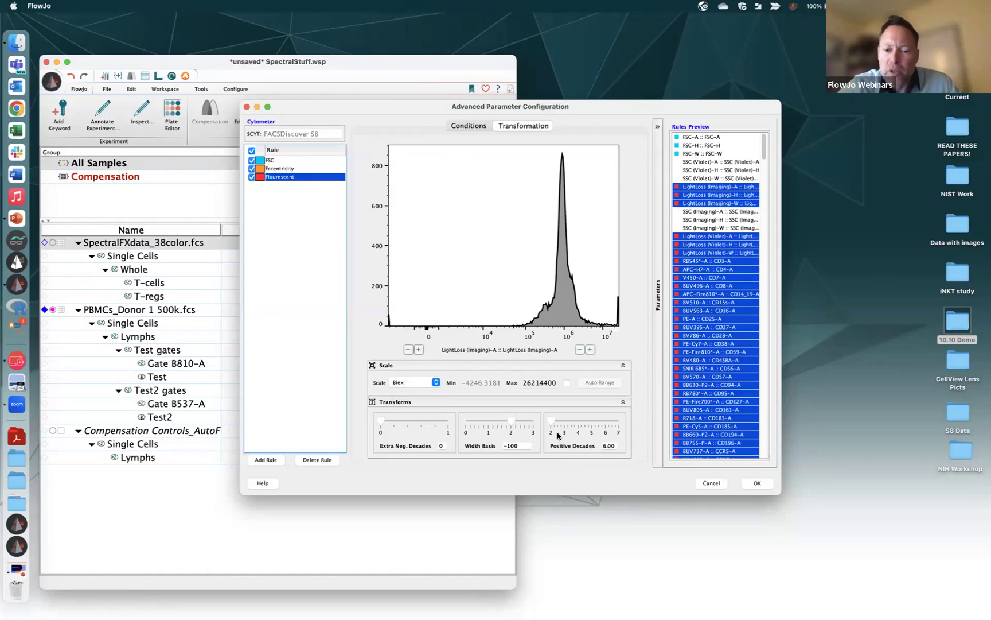
left_click_drag(553, 426, 572, 423)
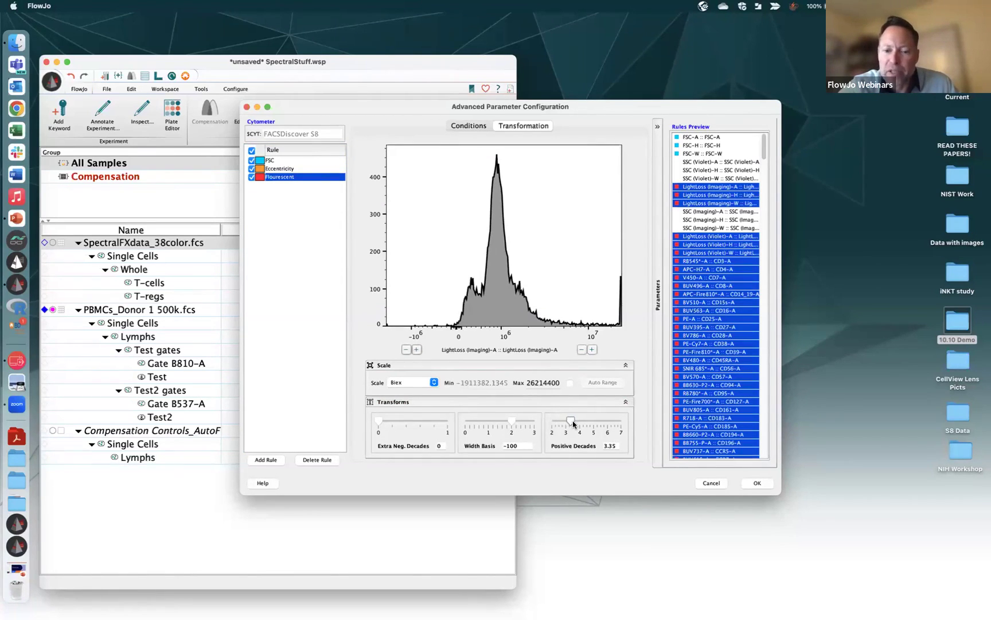
mouse_move(572, 424)
left_mouse_down()
mouse_move(588, 421)
mouse_move(575, 416)
left_mouse_up()
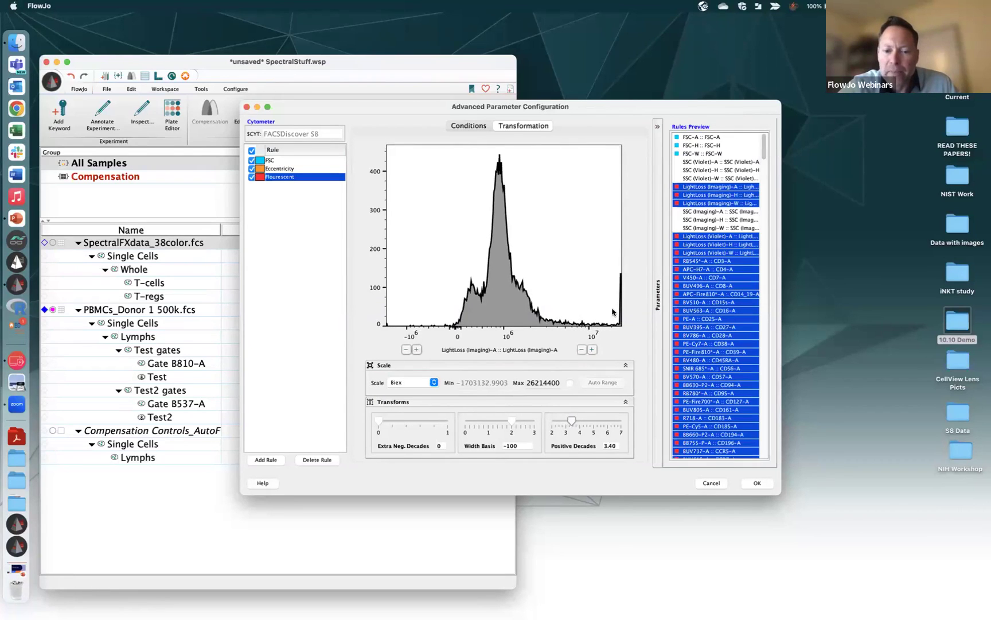
left_click_drag(572, 422, 585, 421)
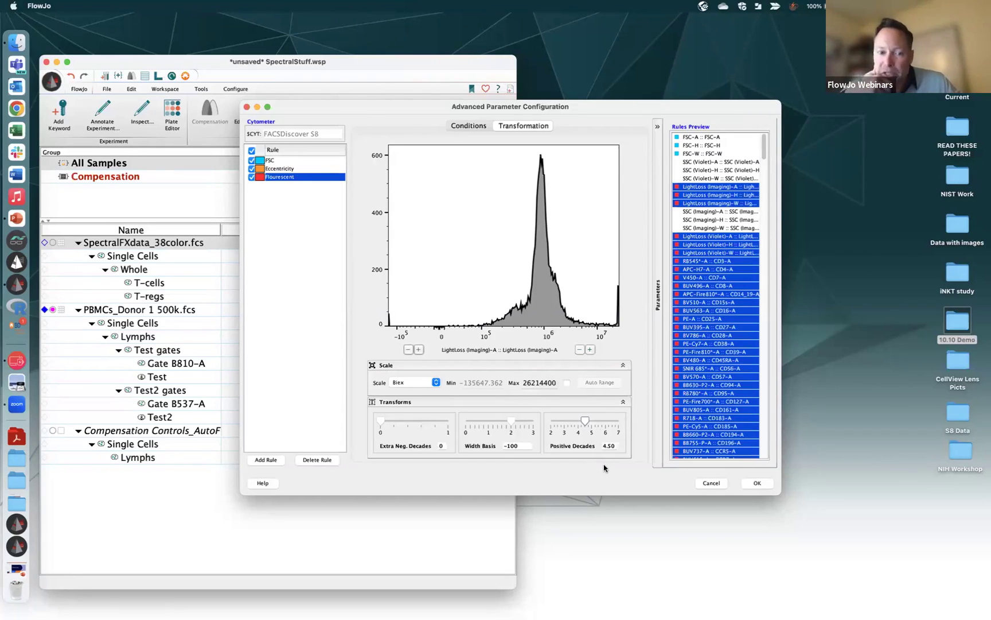
left_click(273, 460)
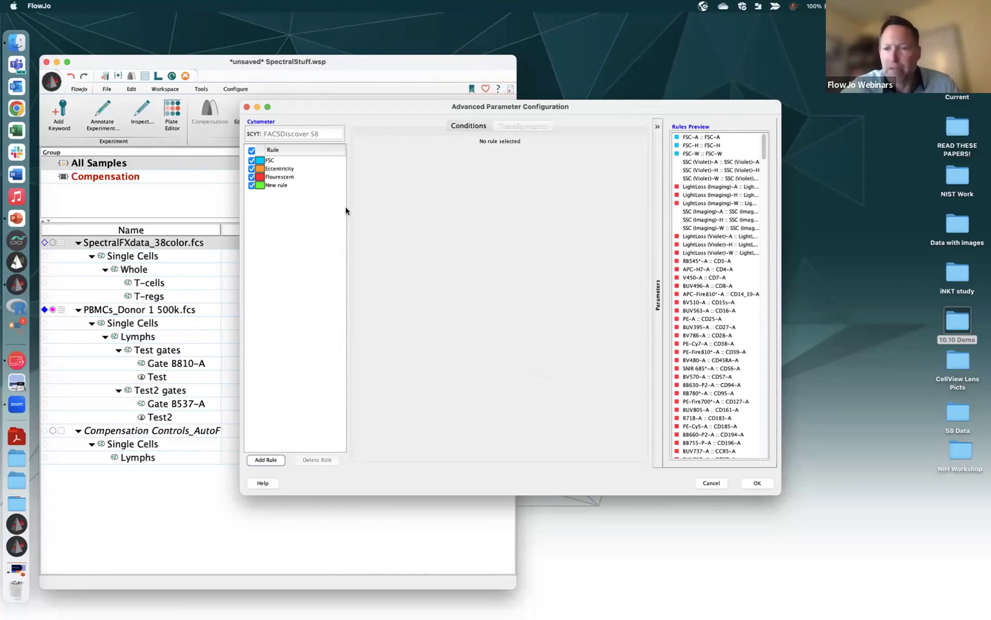
Rename the new parameter rule to SSC
double_click(281, 185)
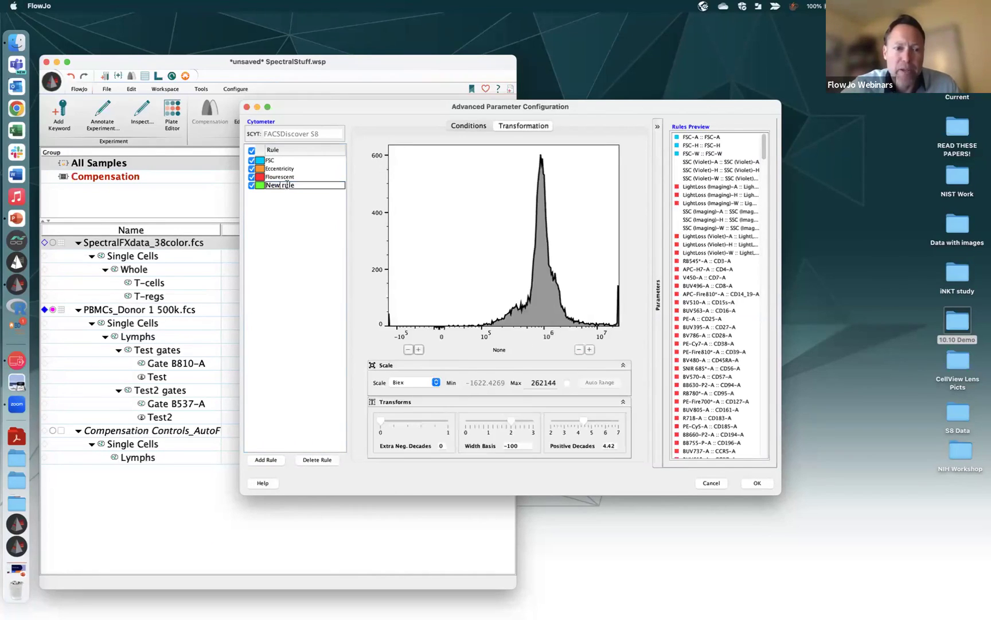
left_click_drag(297, 186, 254, 188)
type("SSC")
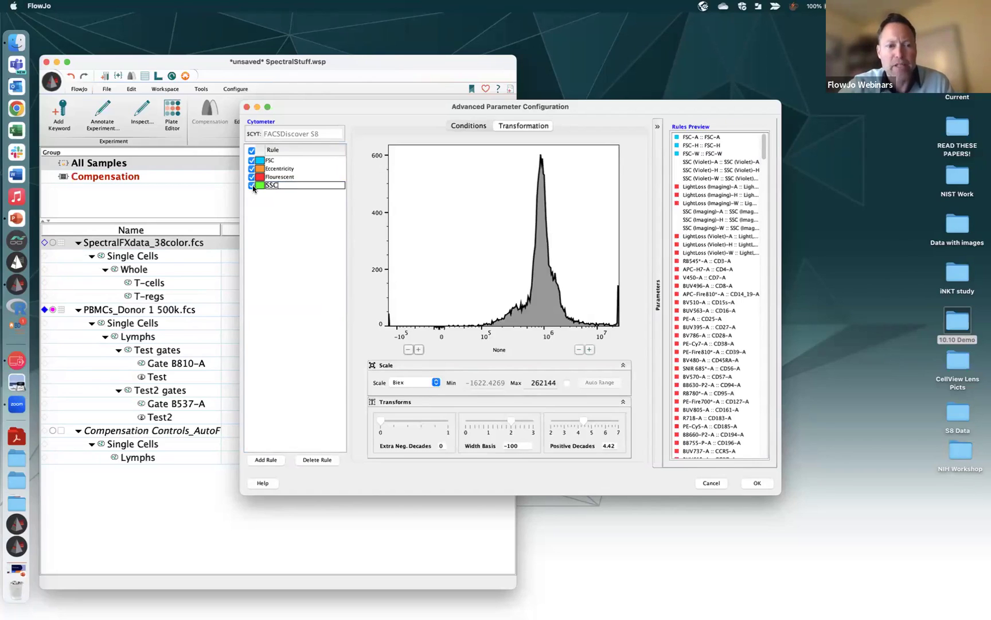
key("Return")
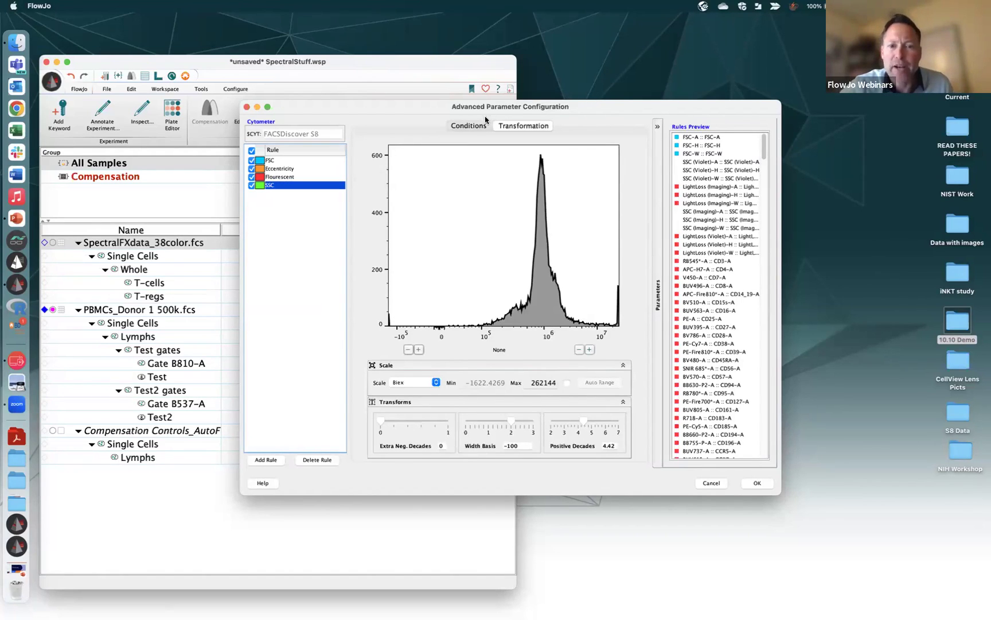
Give the SSC rule a 'Parameter Name contains SSC' condition
left_click(469, 125)
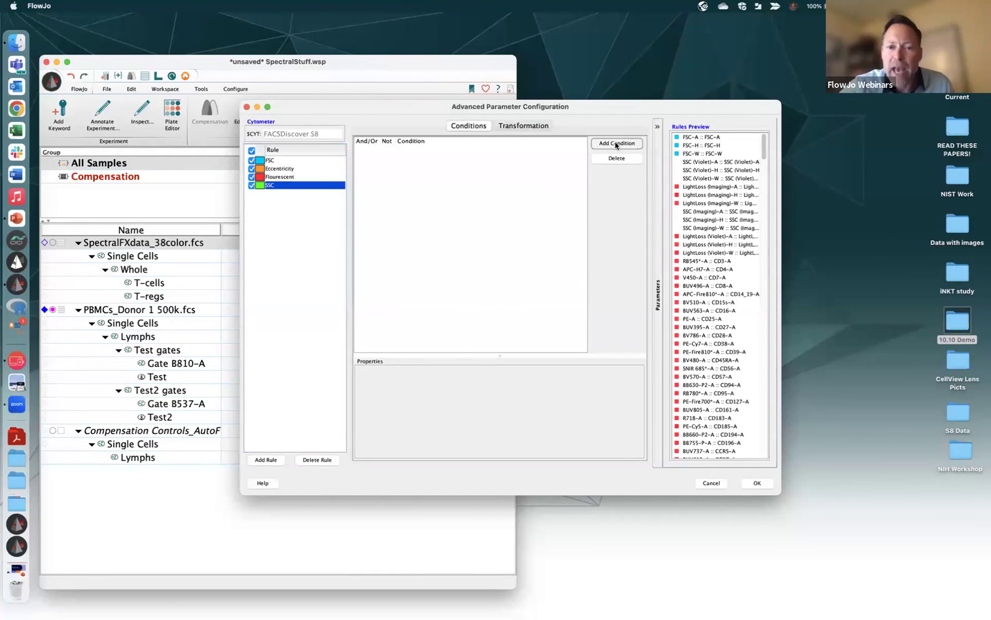
left_click(615, 143)
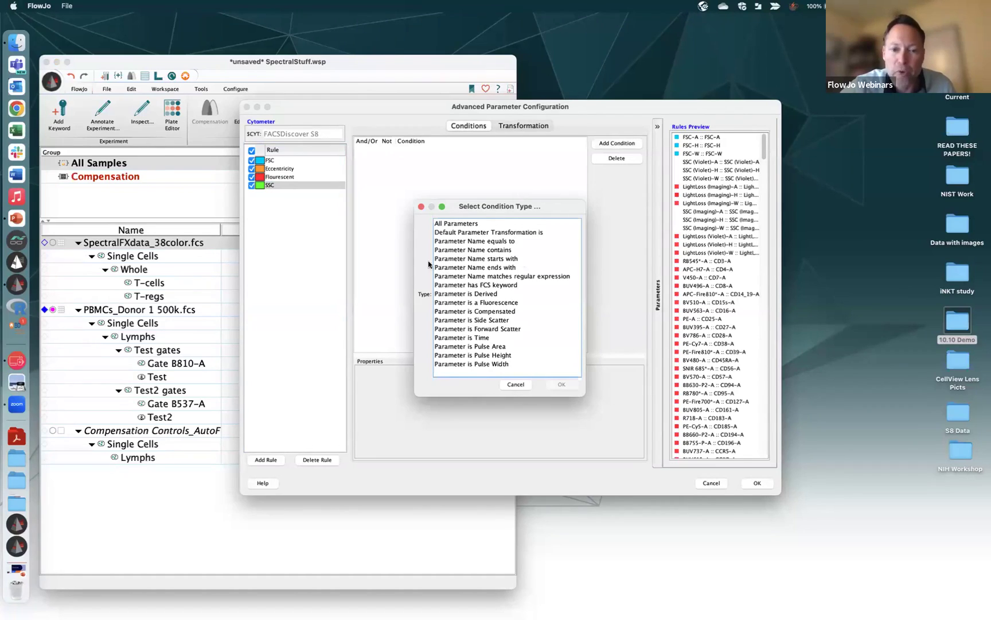
left_click(476, 250)
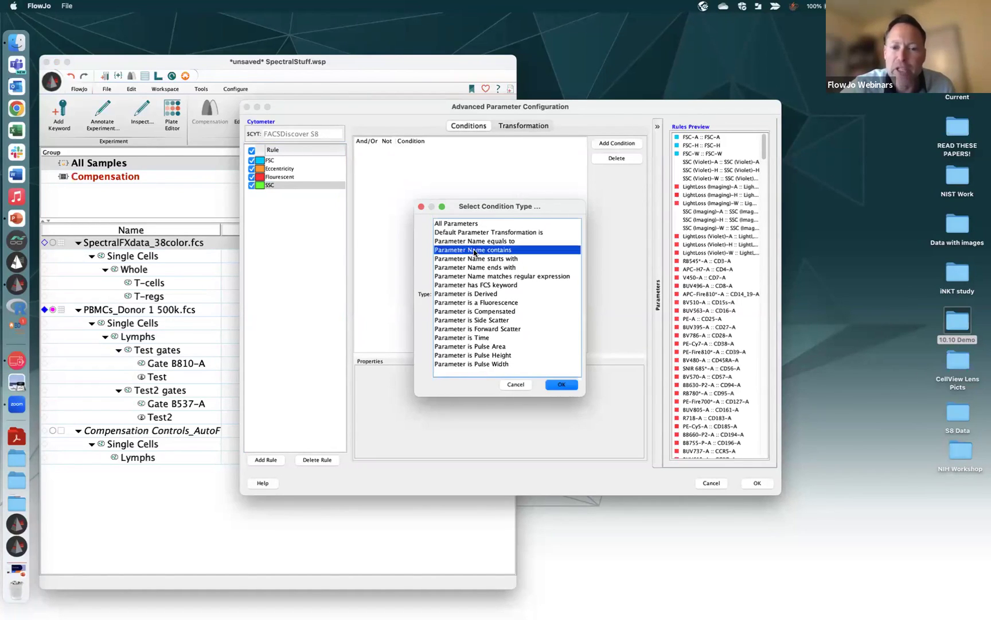
left_click(561, 383)
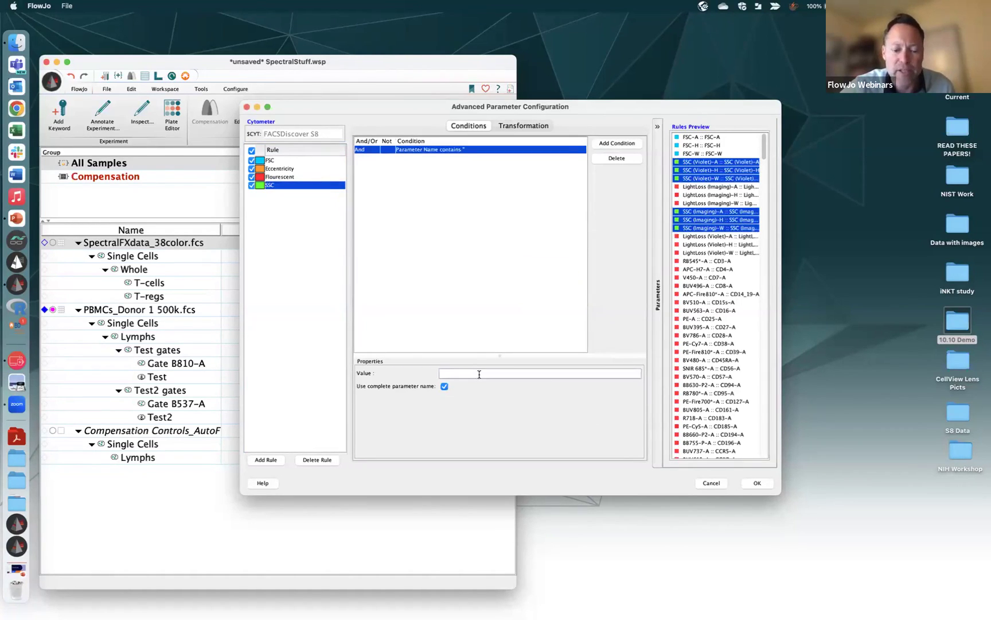
type("SSC")
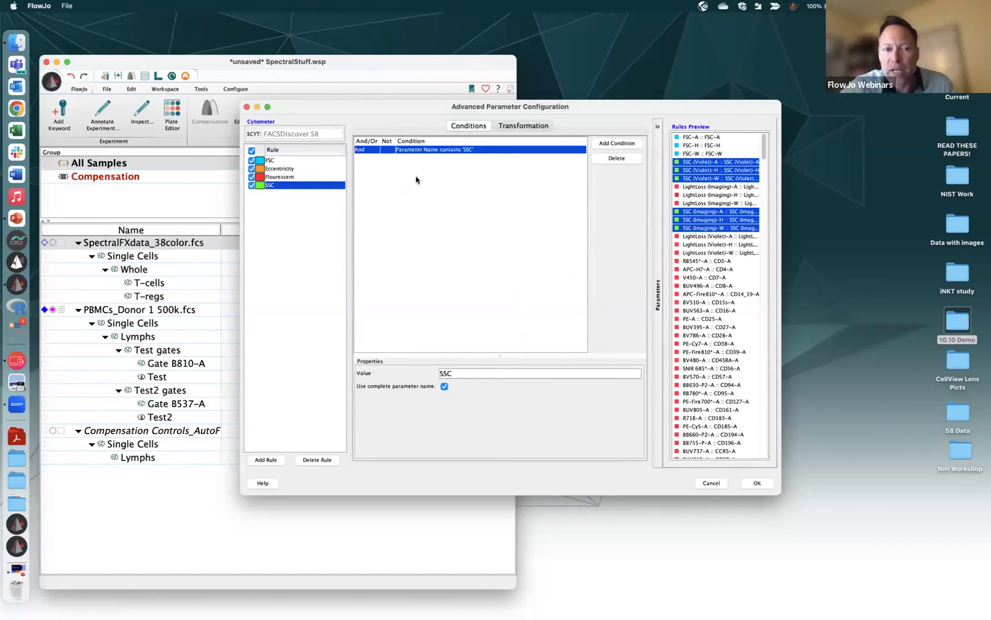
left_click(359, 150)
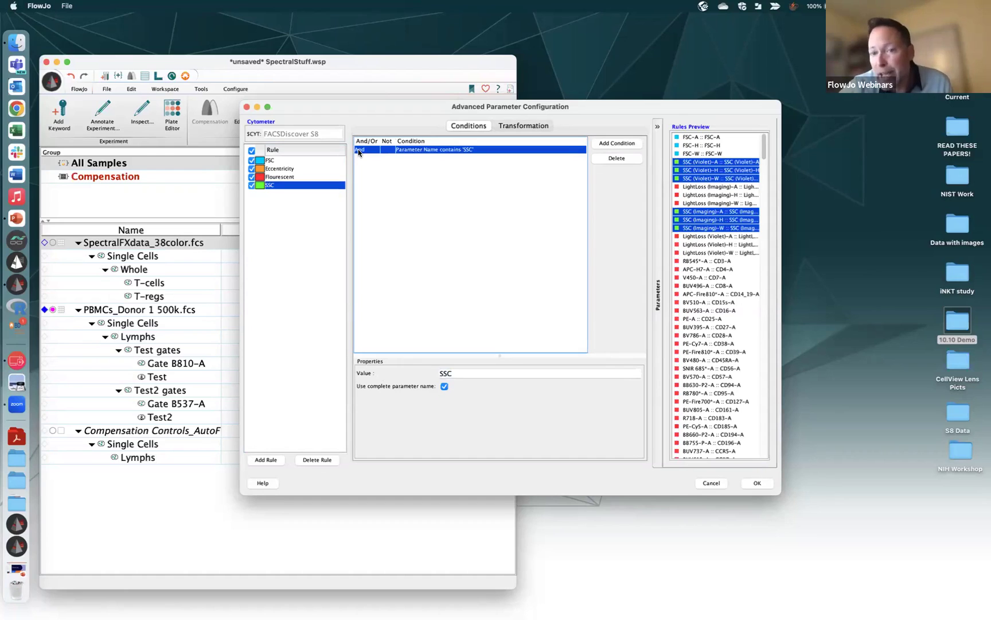
Set the SSC rule to a linear scale widened to about 6.7M and accept the rules
left_click(549, 125)
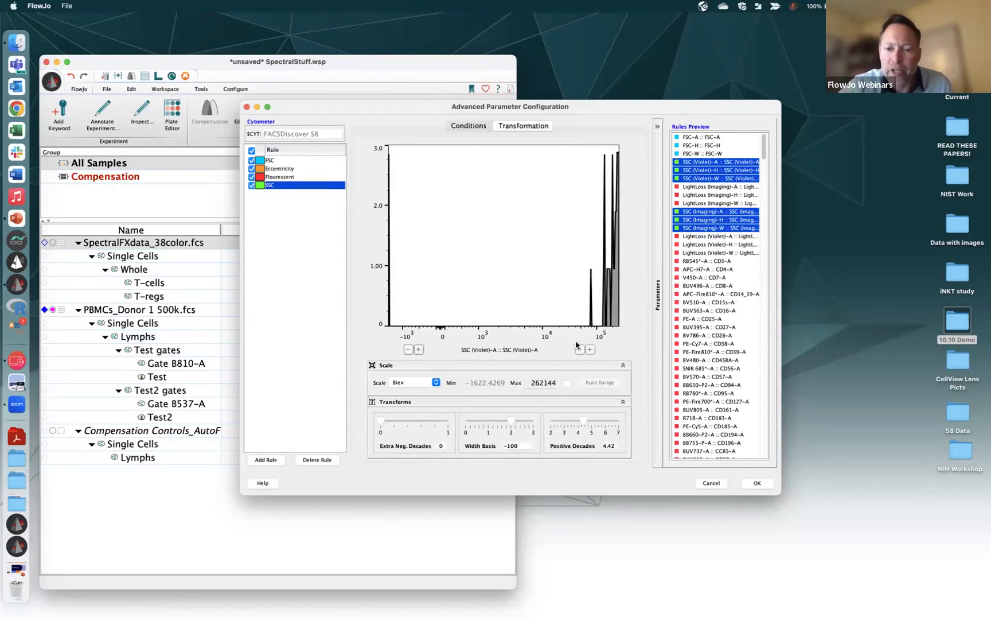
left_click(438, 383)
left_click(403, 367)
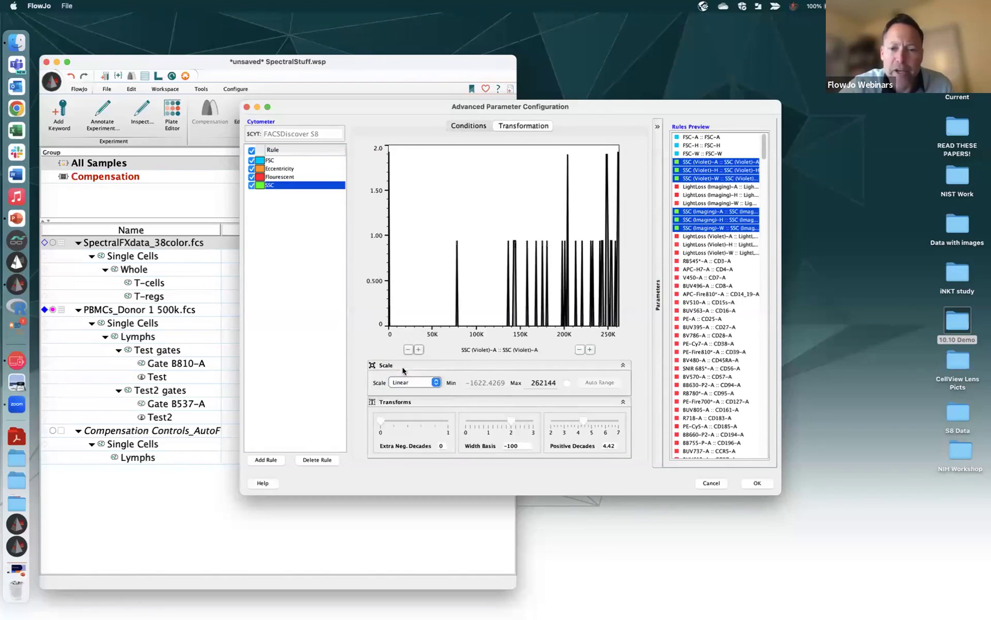
left_click(589, 350)
left_click(589, 350)
left_click(589, 350)
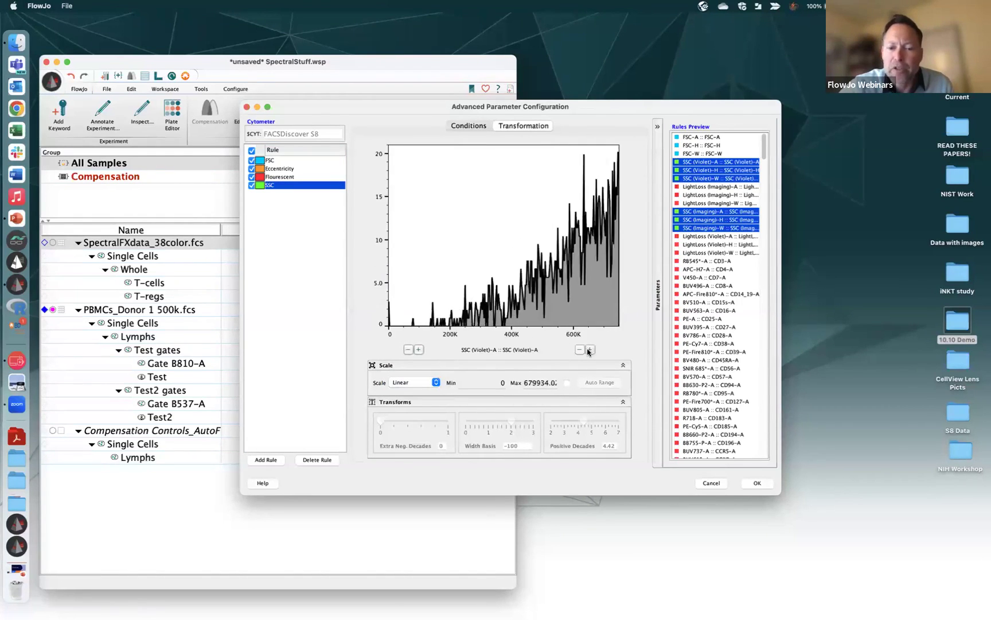
left_click(589, 350)
left_click(590, 350)
left_click(590, 350)
left_click(589, 350)
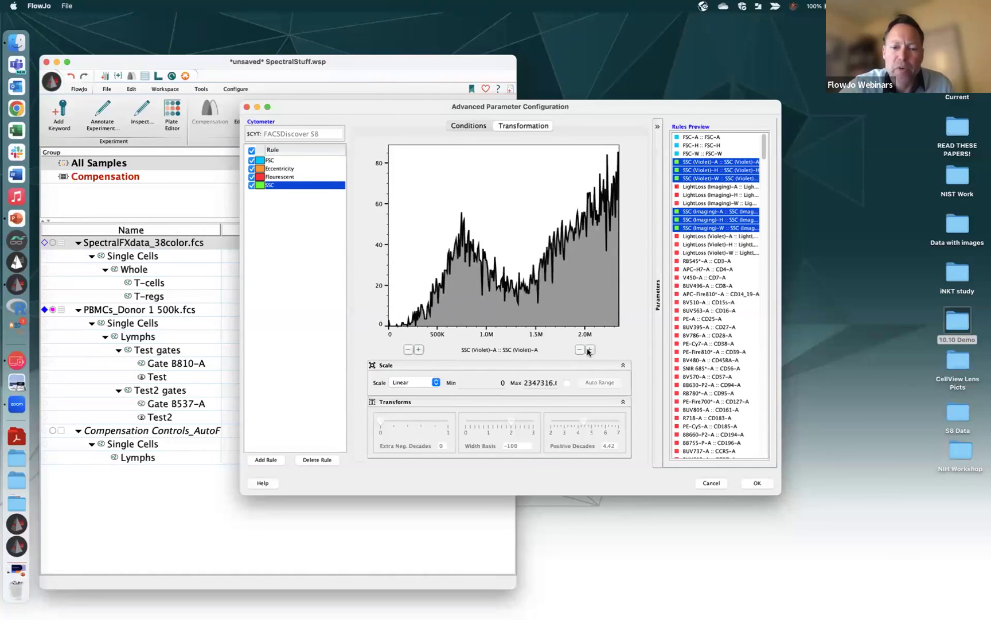
left_click(589, 350)
left_click(589, 350)
left_click(589, 350)
left_click(589, 350)
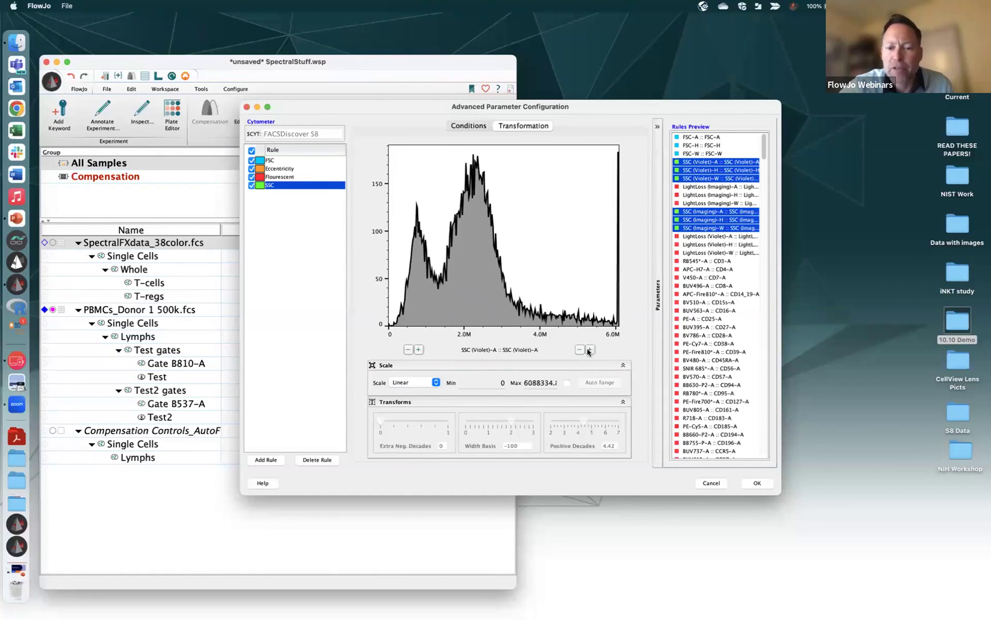
left_click(590, 350)
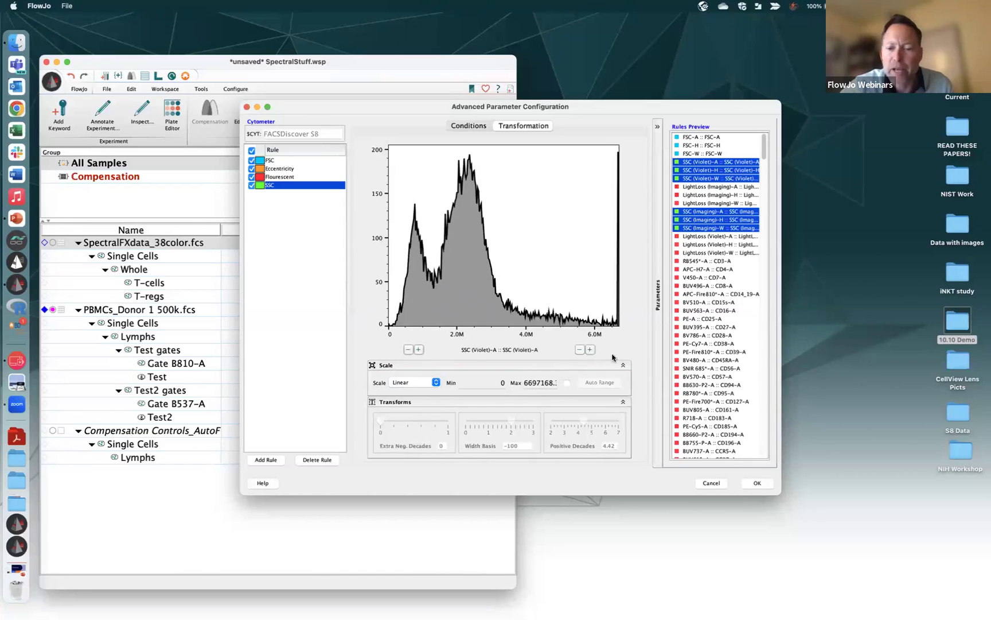
left_click(756, 484)
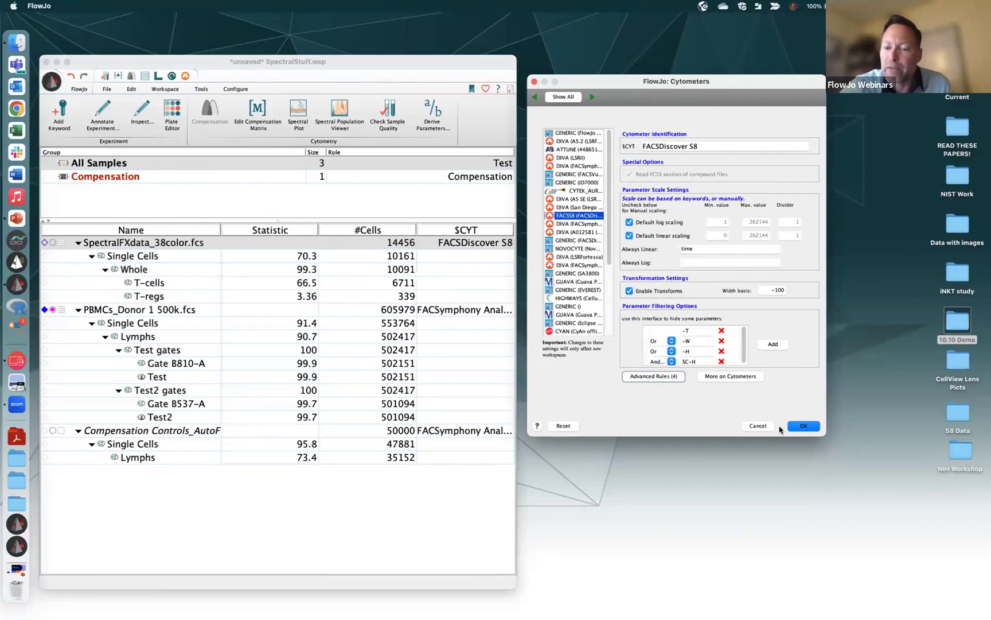
Close the Cytometers settings with OK and select the SpectralFXdata_38color.fcs sample
left_click(801, 428)
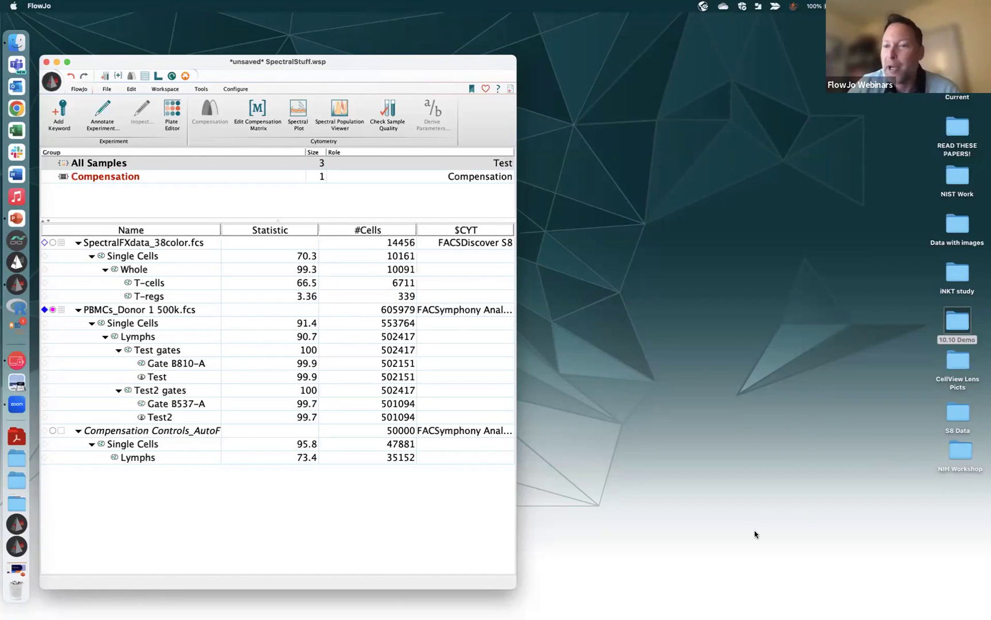
left_click(179, 243)
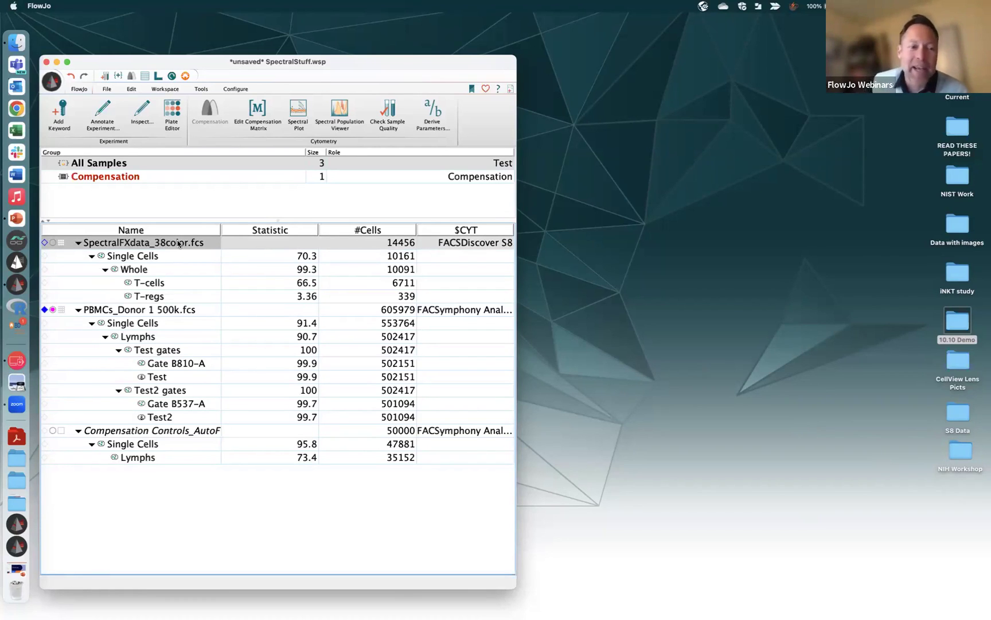
Apply BD SpectralFX to SpectralFXdata_38color.fcs, review its matrix without uncompensated overlay, and close it
right_click(179, 243)
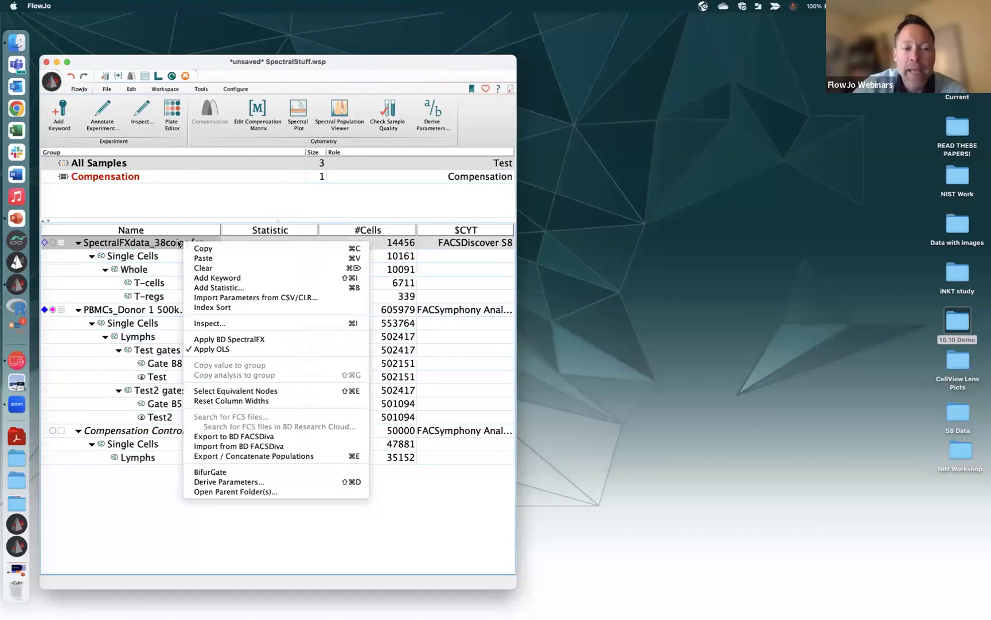
left_click(243, 339)
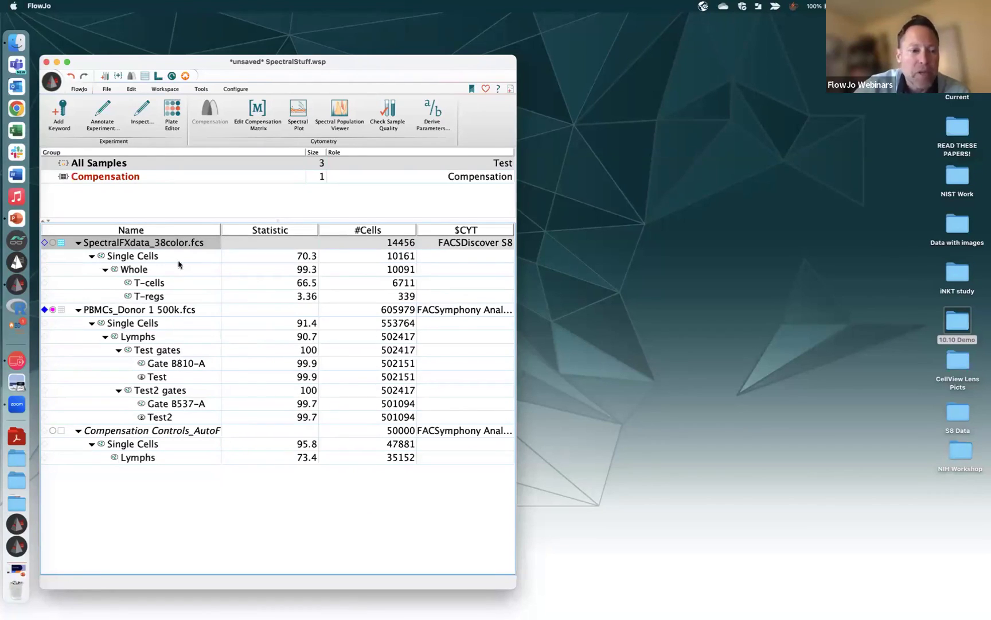
left_click(62, 244)
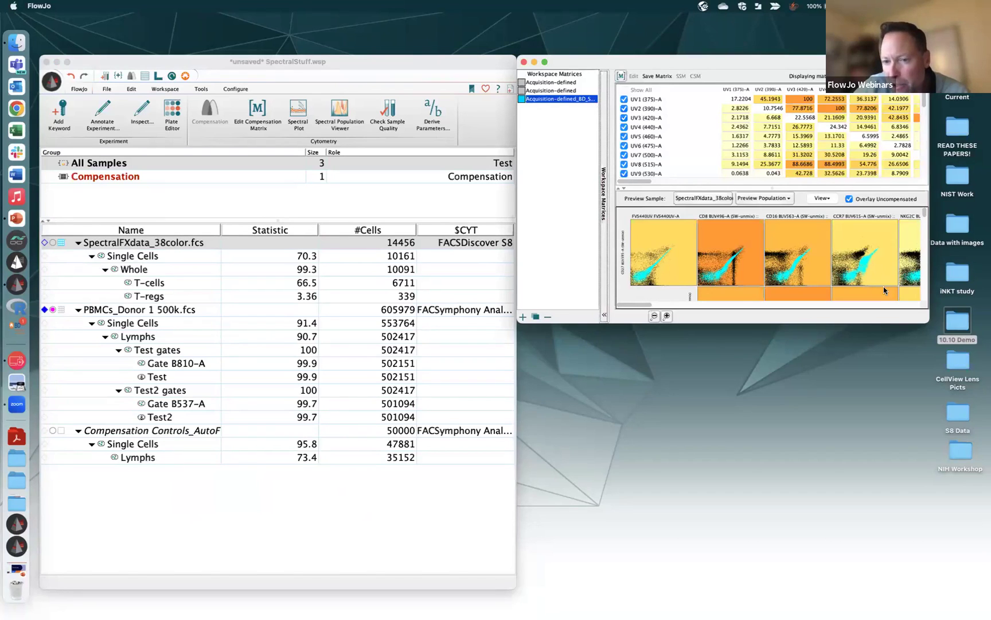
left_click(849, 199)
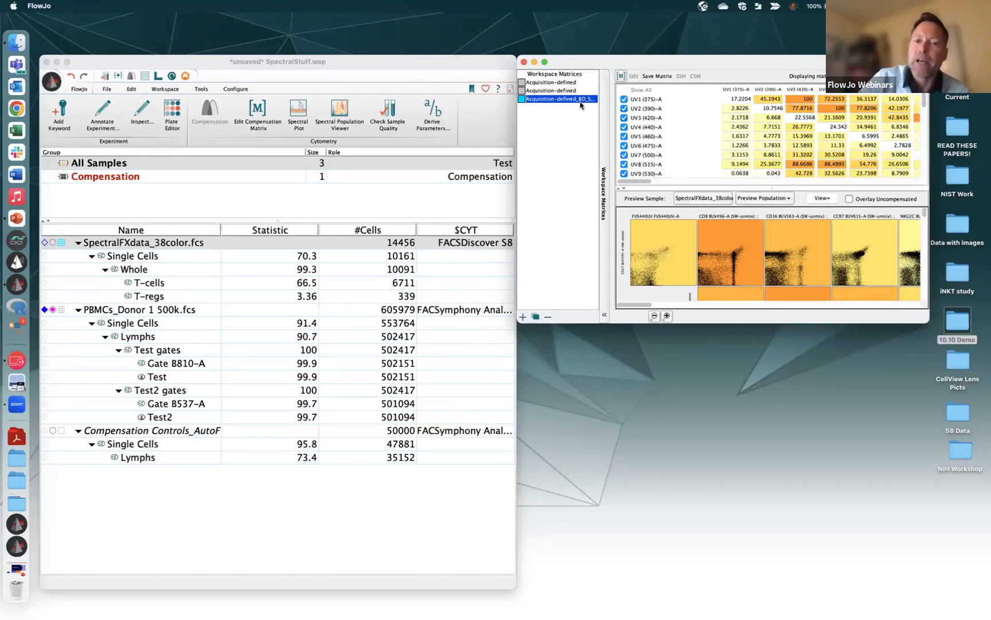
left_click(523, 61)
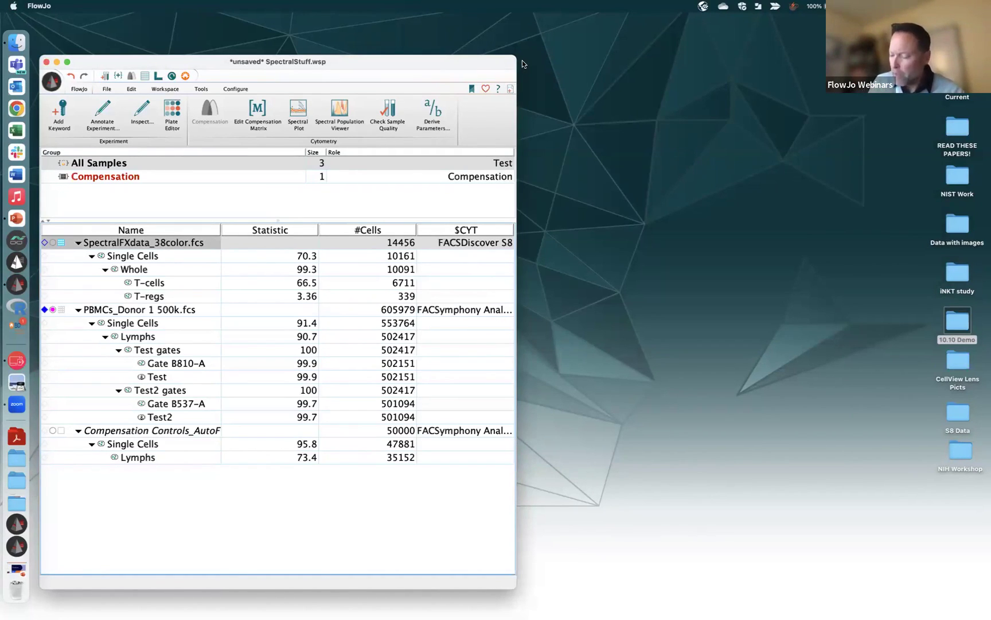
Minimize SpectralStuff.wsp and bring CopyTransform.wsp to screen centre, resized larger
left_click(56, 61)
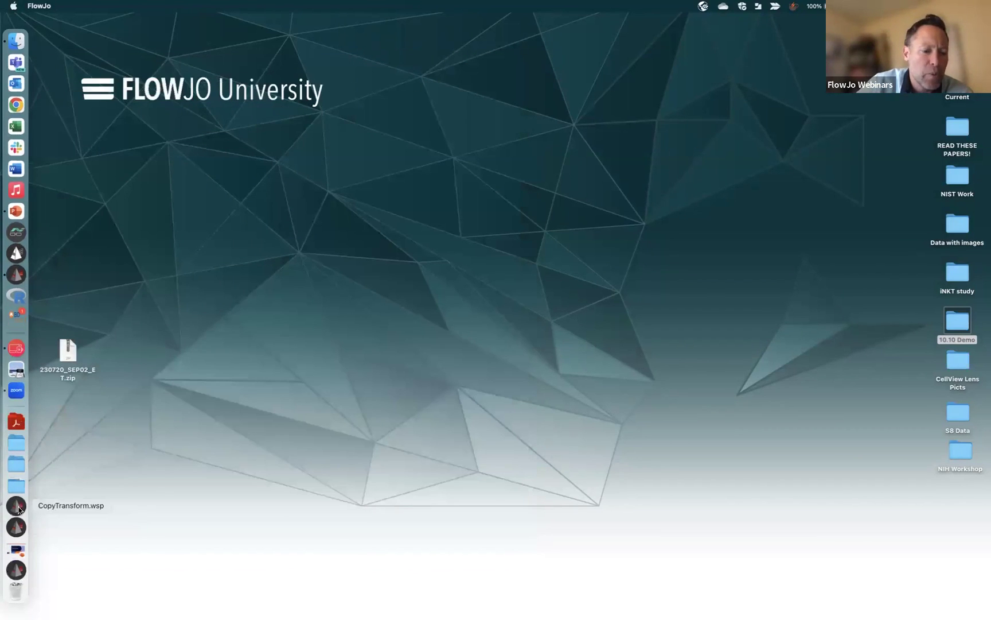
left_click(19, 507)
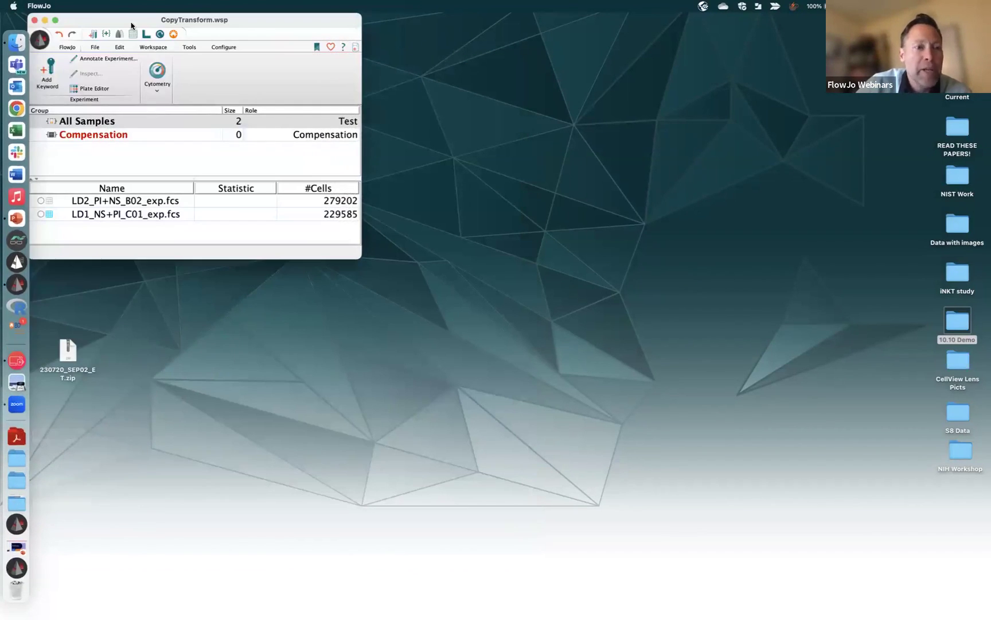
left_click_drag(131, 23, 316, 112)
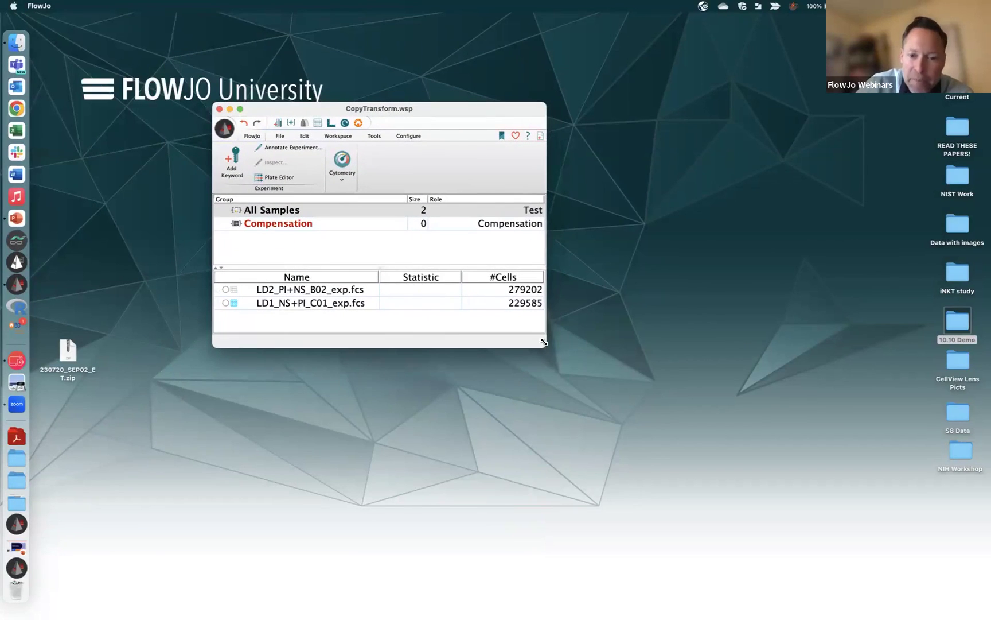
left_click_drag(562, 348, 633, 375)
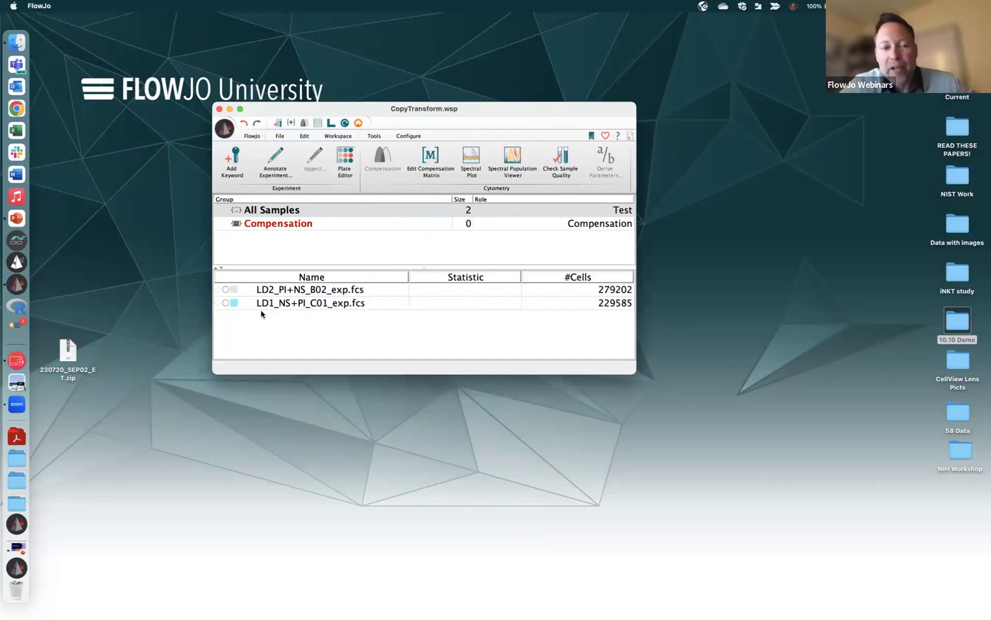
mouse_move(235, 307)
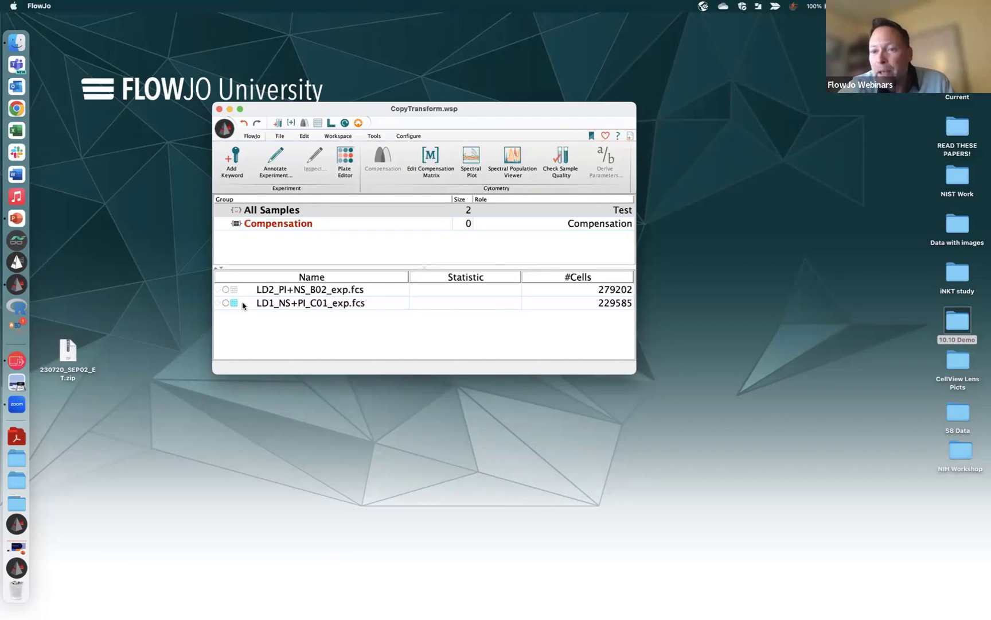
On the LD1_NS+PI_C01 plot, set the CD38 axis to 0 extra negative decades and -63.1 width basis
double_click(275, 307)
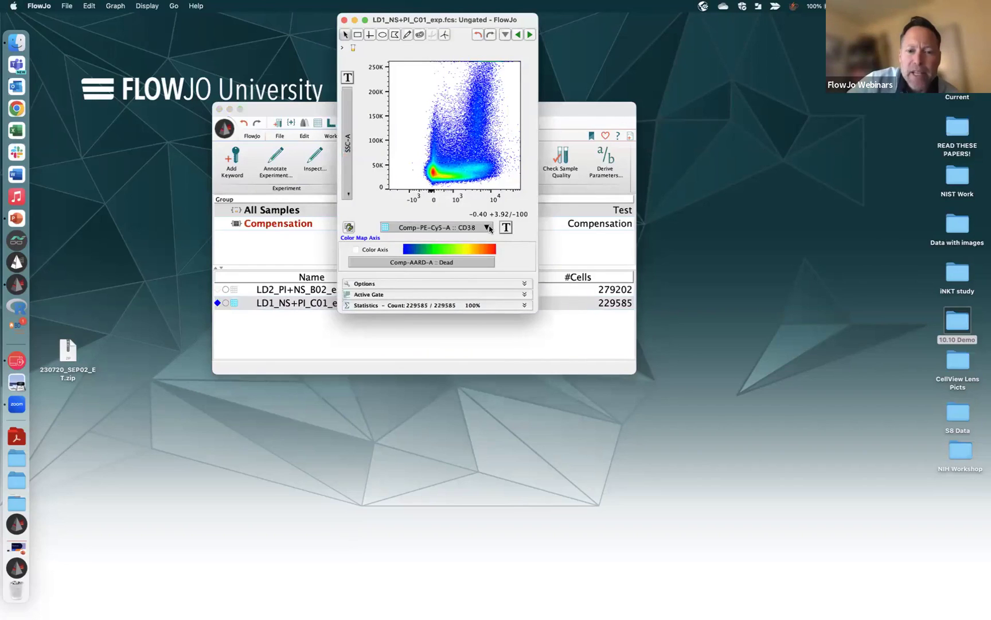
left_click(488, 227)
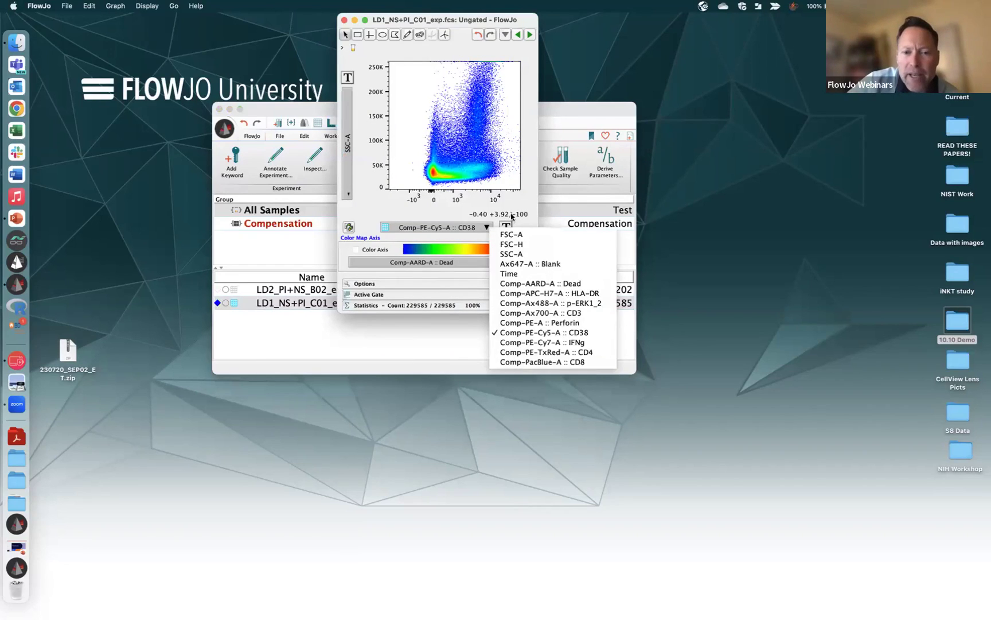
left_click(507, 225)
left_click(532, 276)
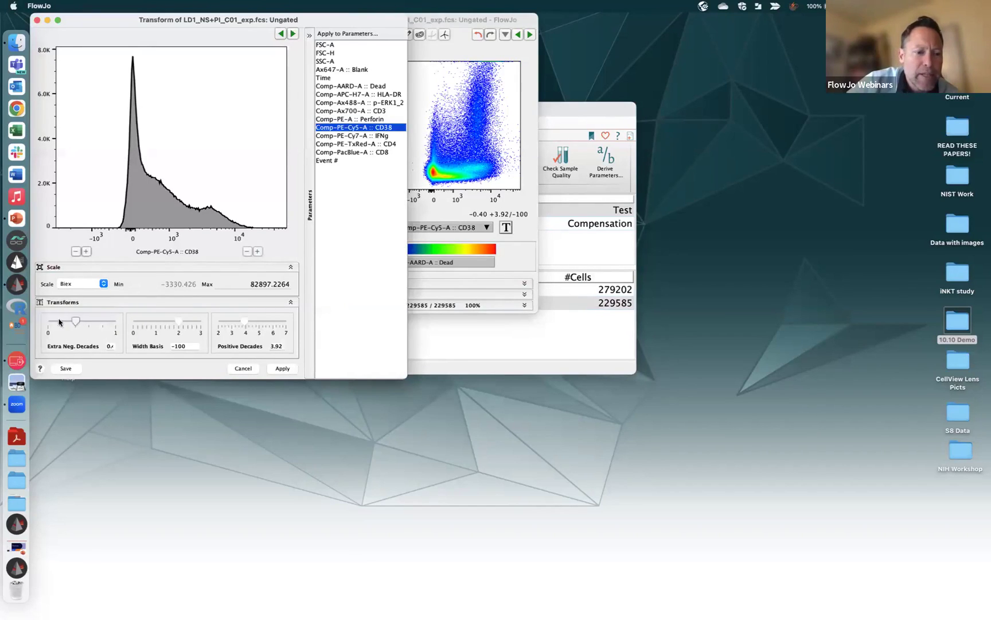
left_click_drag(77, 322, 26, 322)
left_click_drag(179, 321, 175, 320)
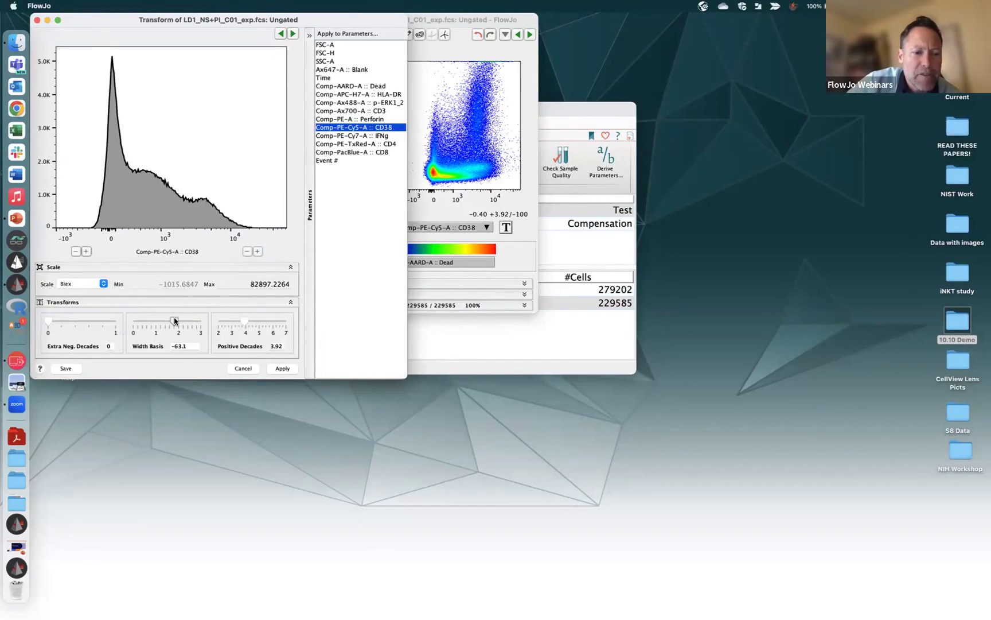
left_click(287, 369)
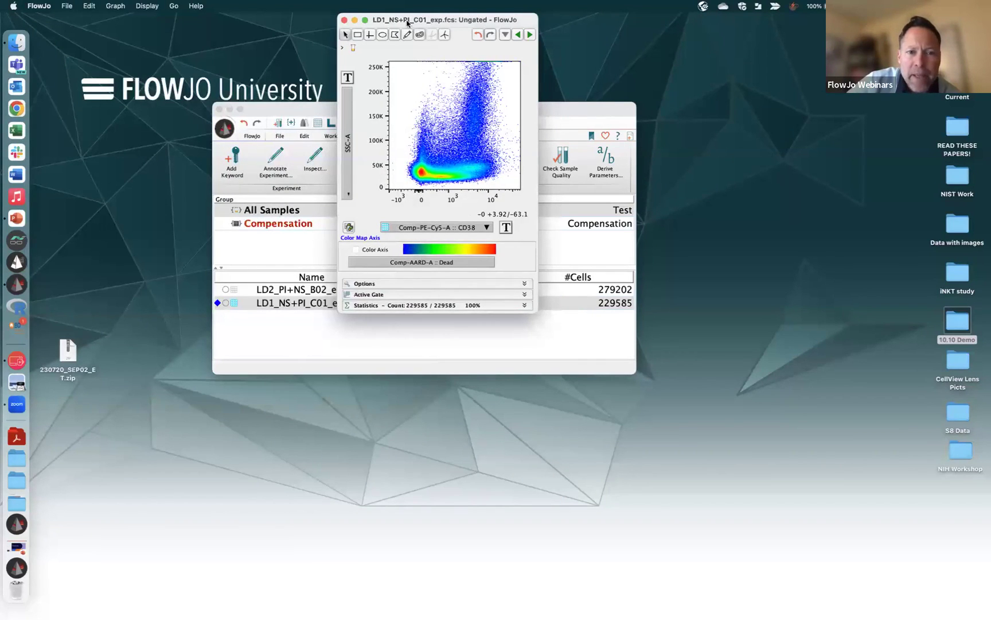
Widen the plot, compare it against the LD2 sample, return to LD1, and close it
left_click_drag(538, 78, 640, 79)
left_click_drag(745, 76, 764, 76)
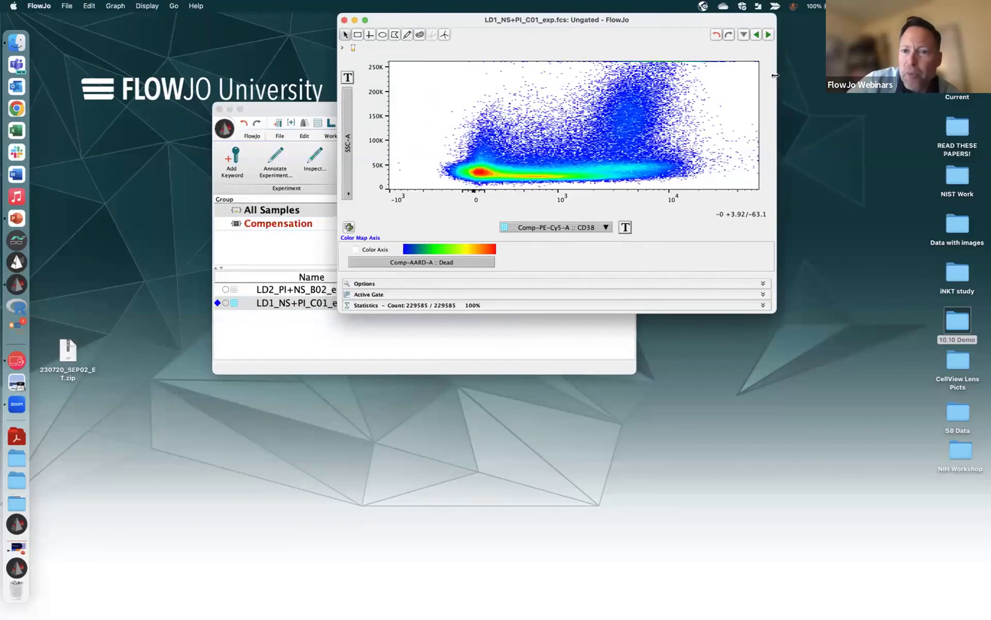
left_click_drag(758, 20, 719, 214)
left_click(718, 230)
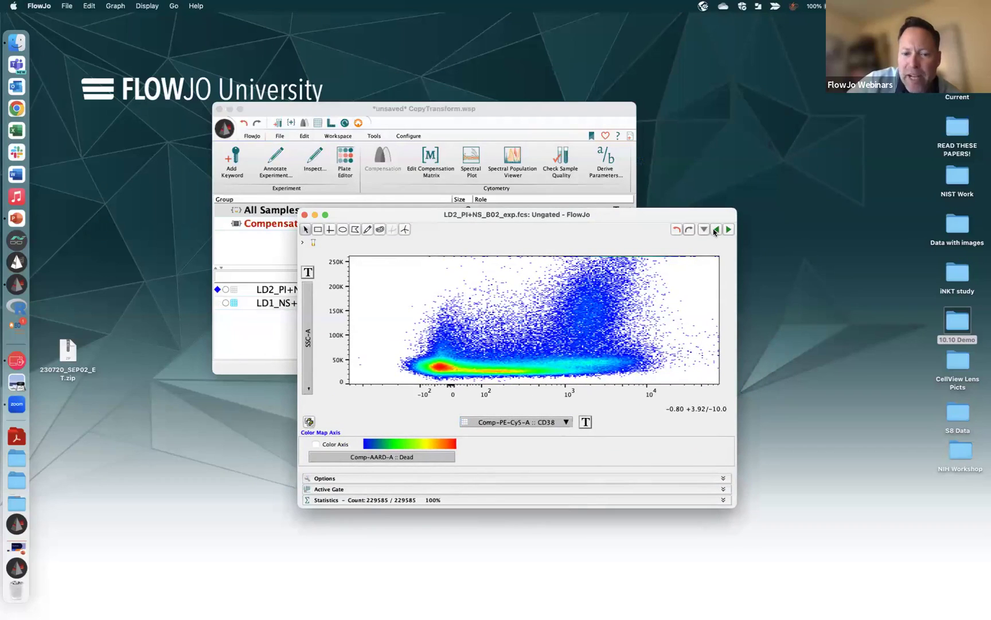
left_click(733, 230)
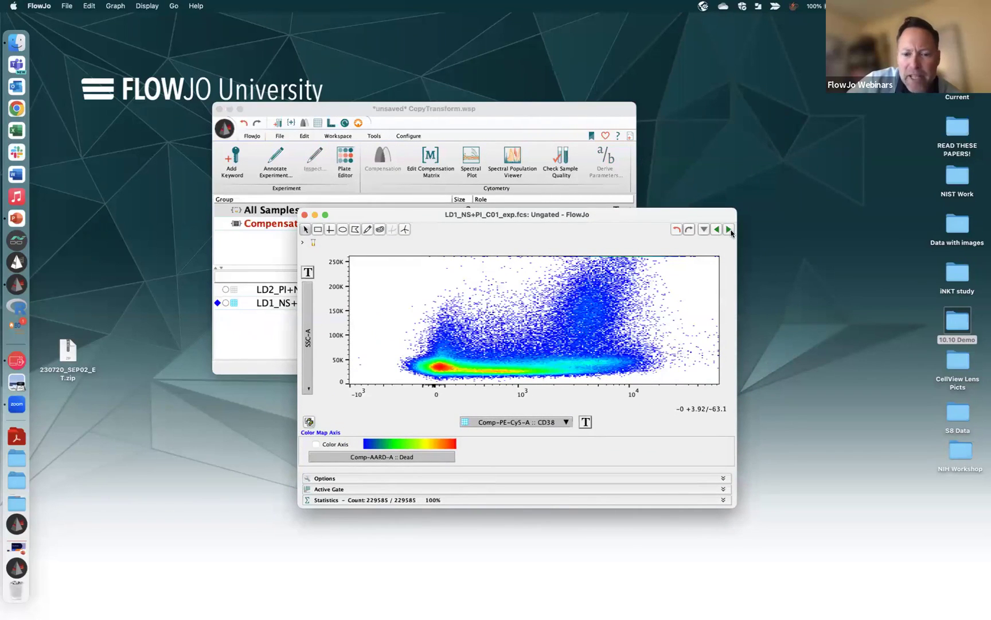
left_click(305, 215)
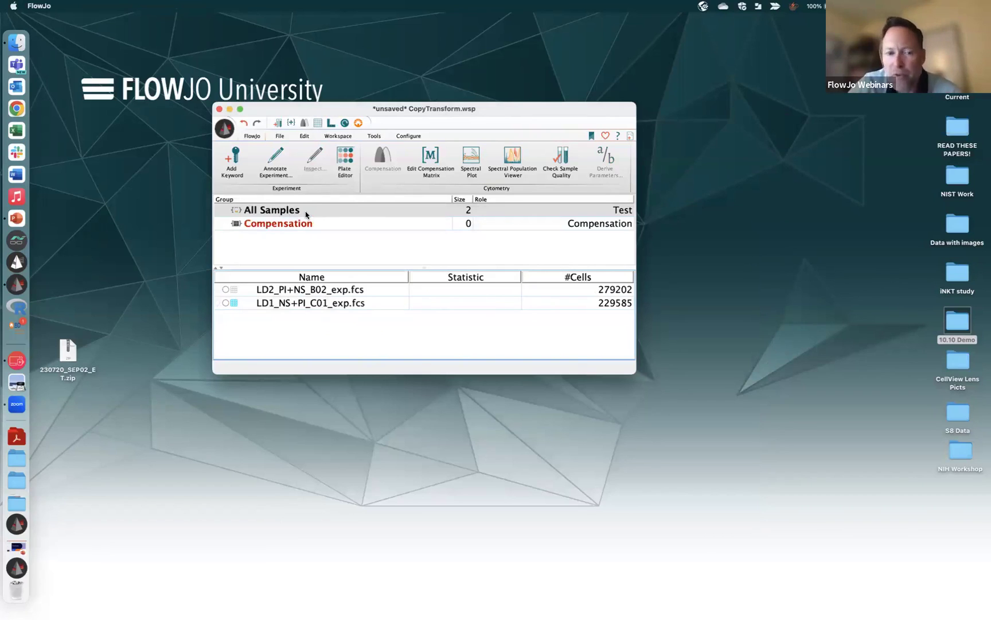
Drag the LD1_NS+PI_C01 sample onto LD2_PI+NS_B02 and confirm copying its transforms
left_click(306, 306)
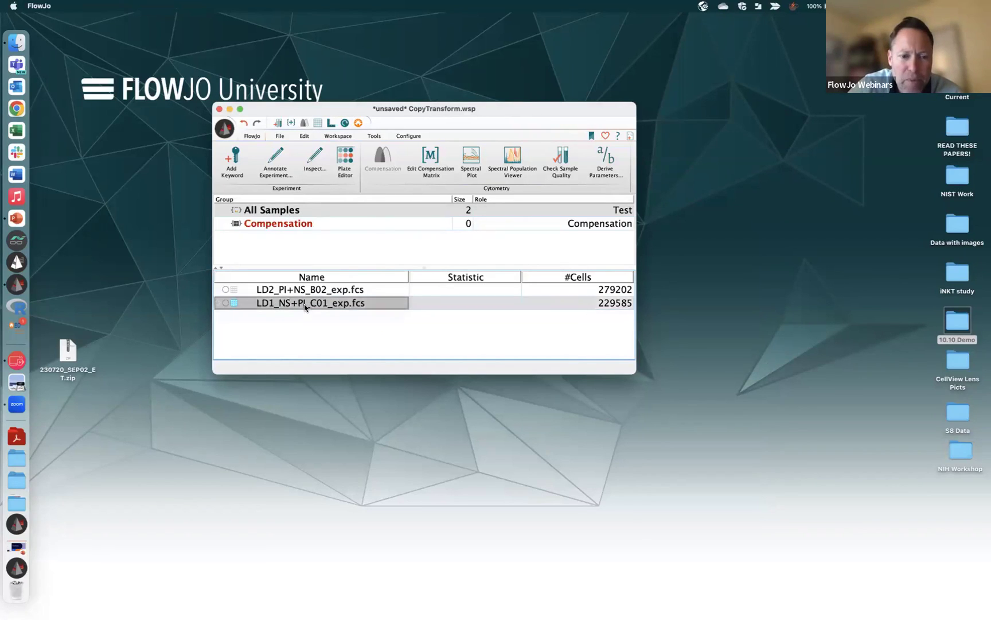
left_click_drag(305, 307, 300, 291)
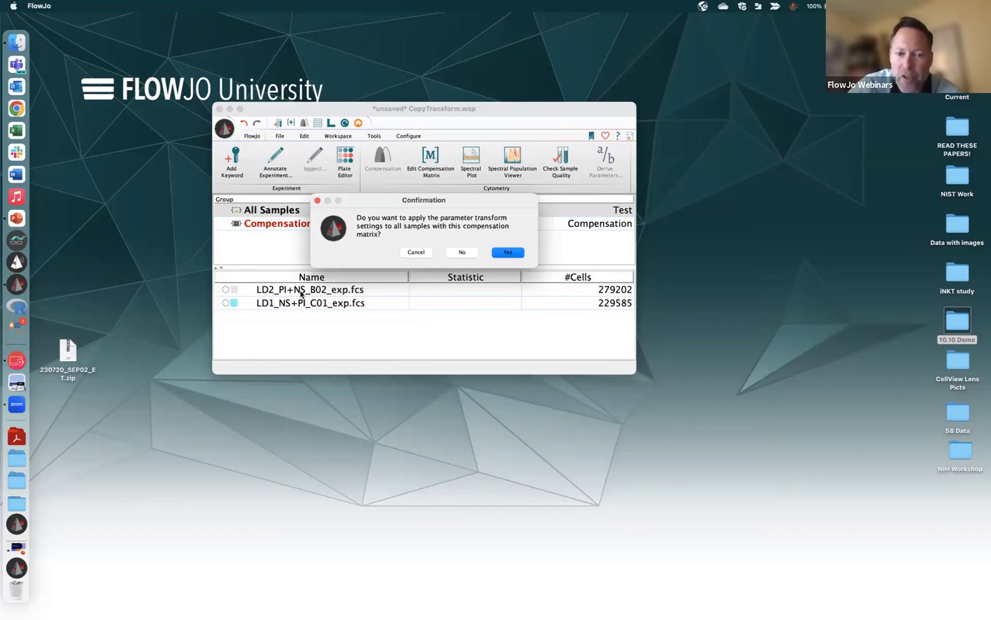
left_click(510, 253)
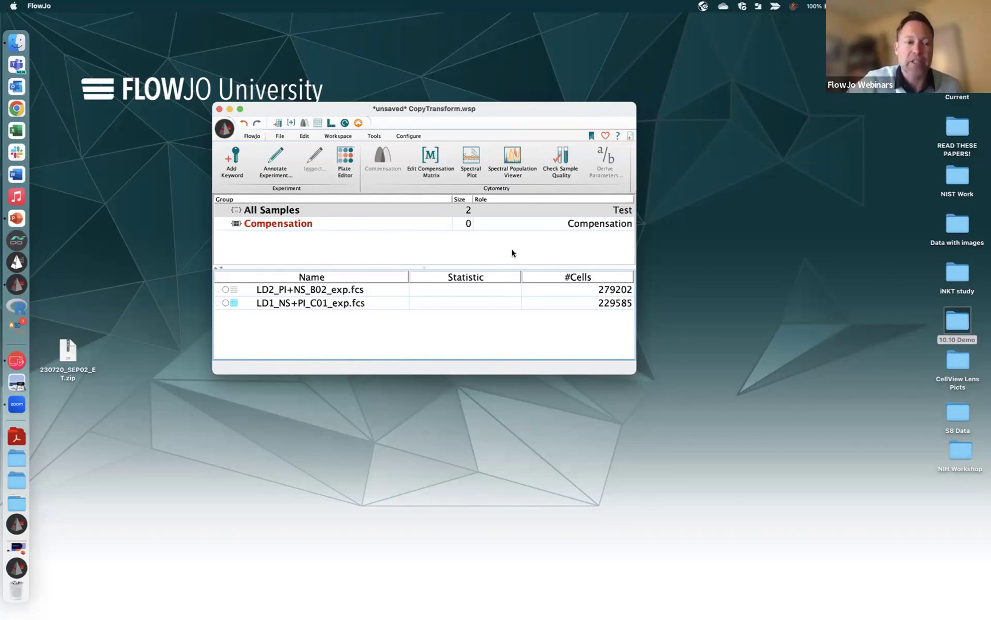
Swap to the 1010Demo workspace and select LD14_PI+PI_D05's Single Cells > Live > T-cells population
left_click(229, 109)
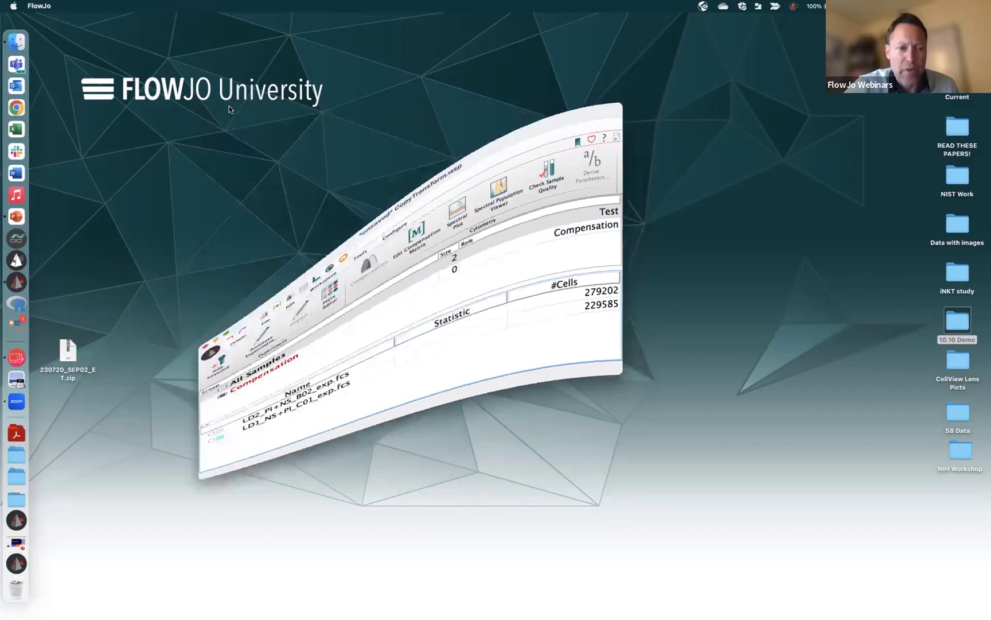
left_click(23, 511)
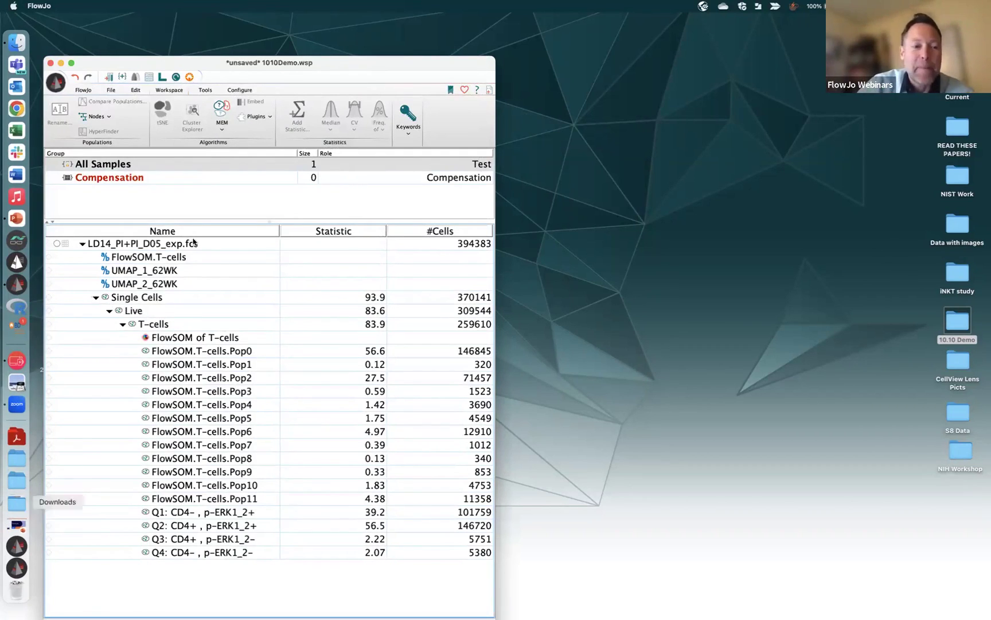
left_click(158, 247)
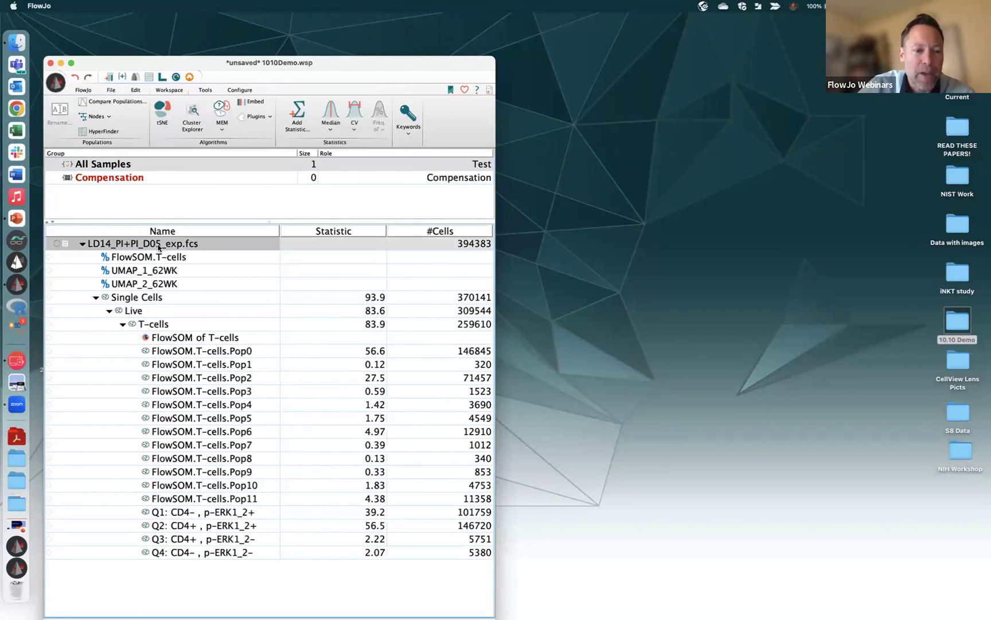
left_click(145, 296)
left_click(144, 315)
left_click(149, 325)
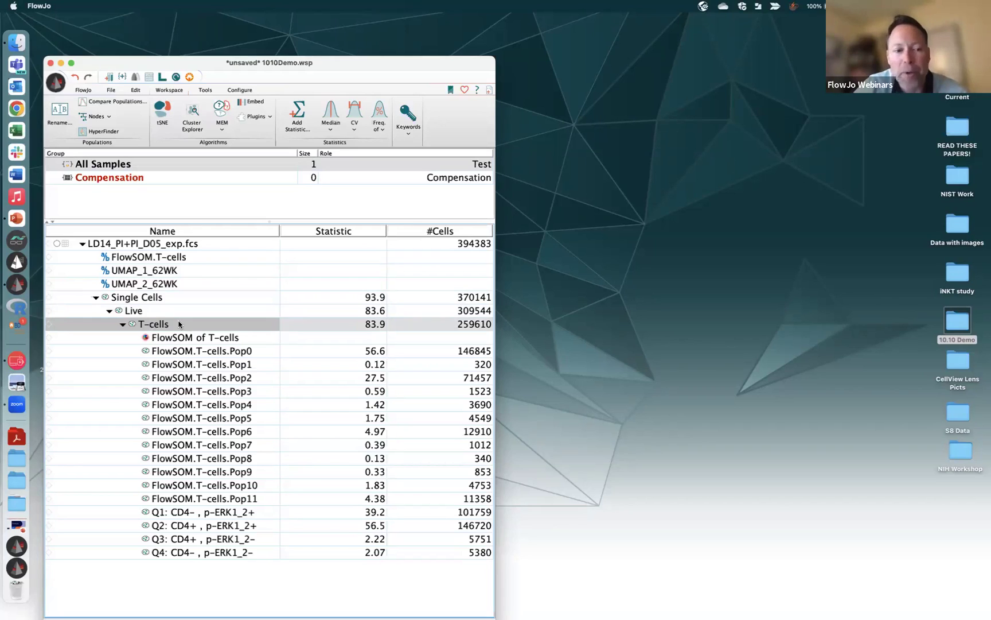
Open FlowJo Exchange from Plugins, search it for 'UMAP', then minimize the browser
left_click(270, 119)
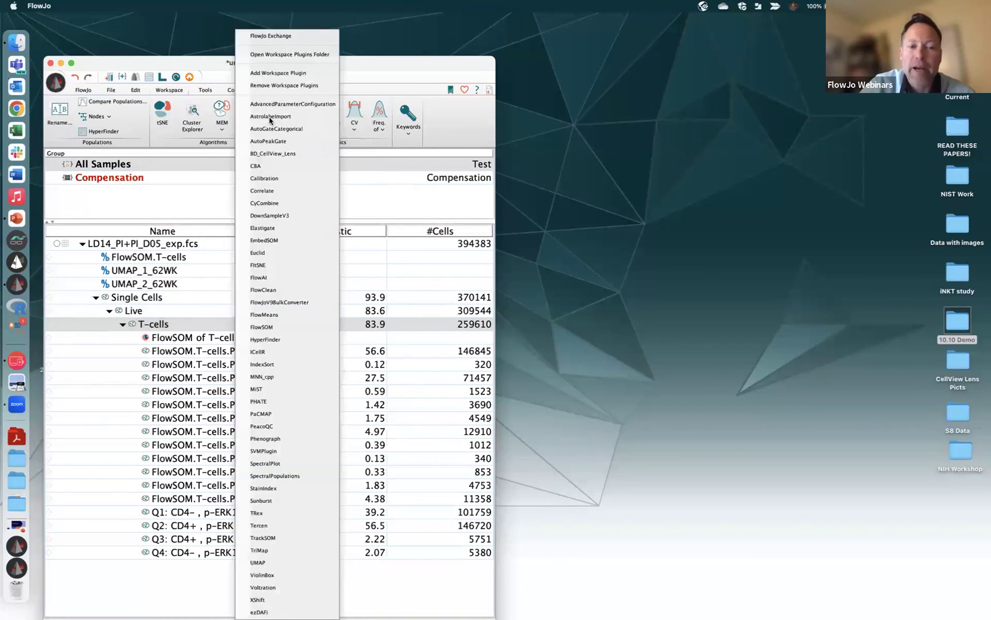
left_click(283, 35)
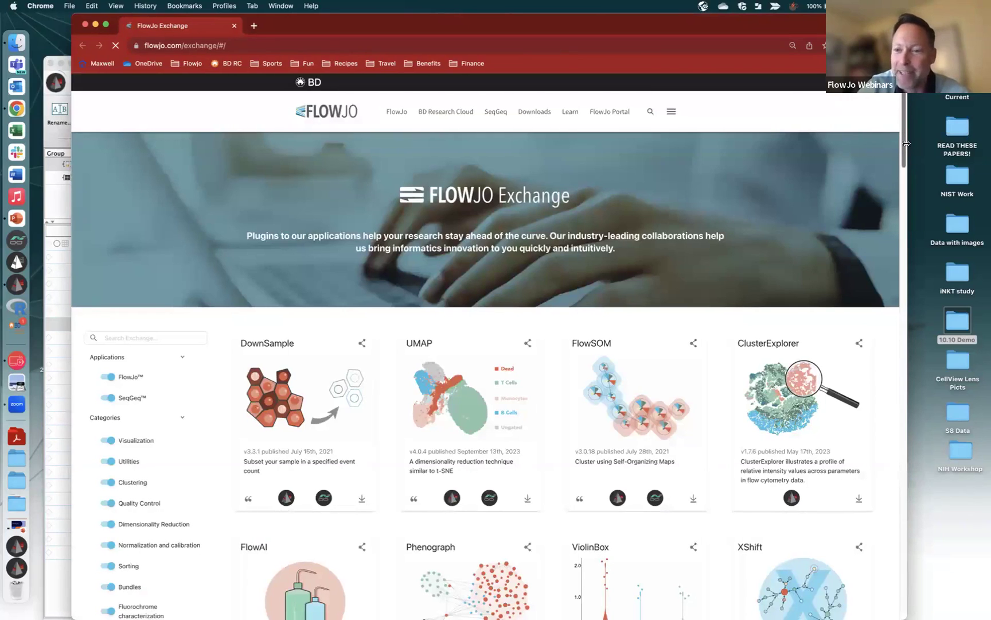
scroll(165, 149, "down", 4)
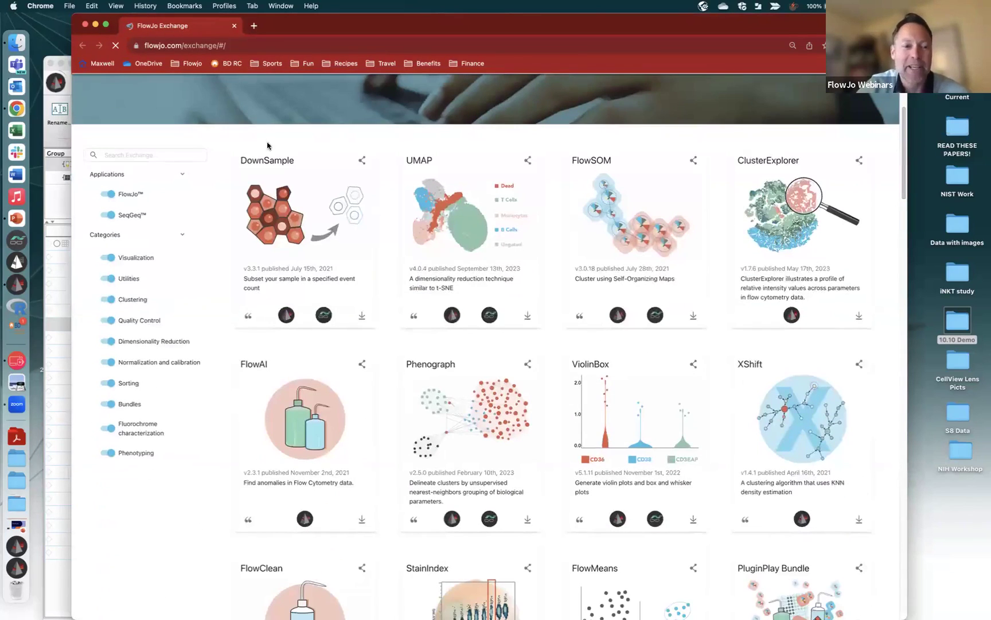
left_click(165, 150)
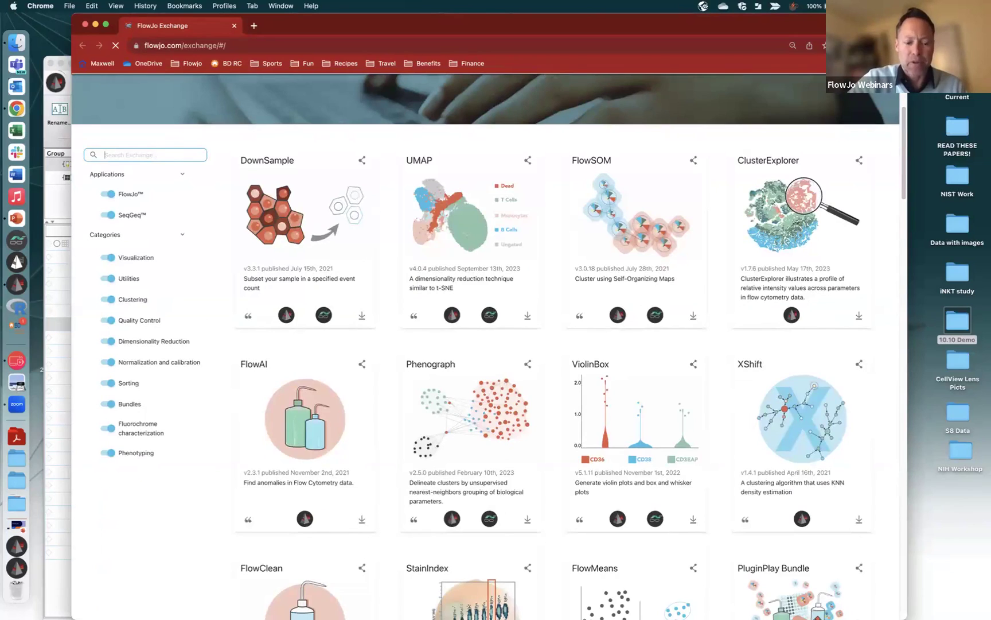
type("UM")
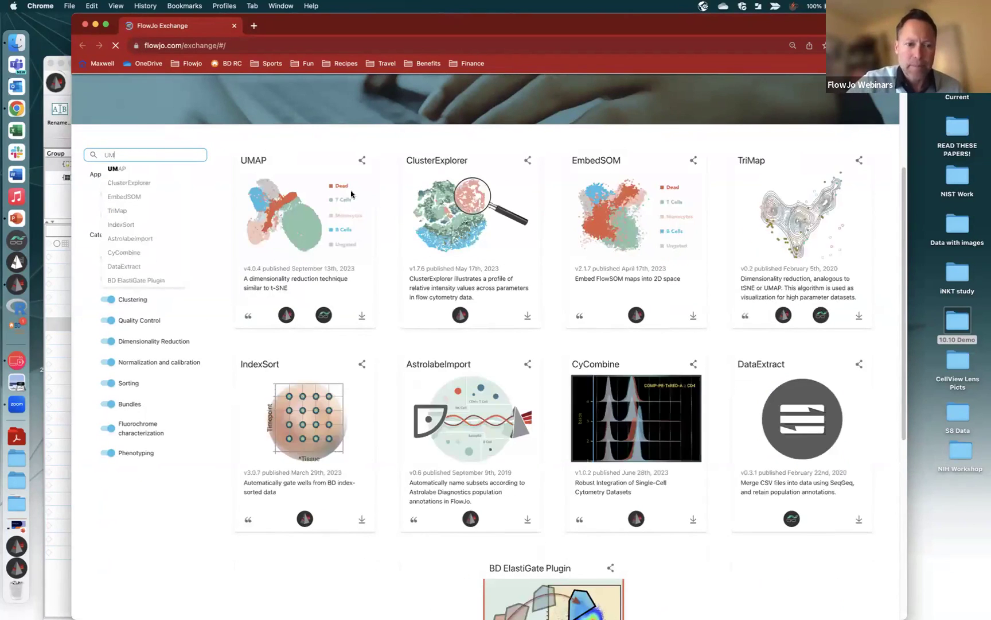
type("AP")
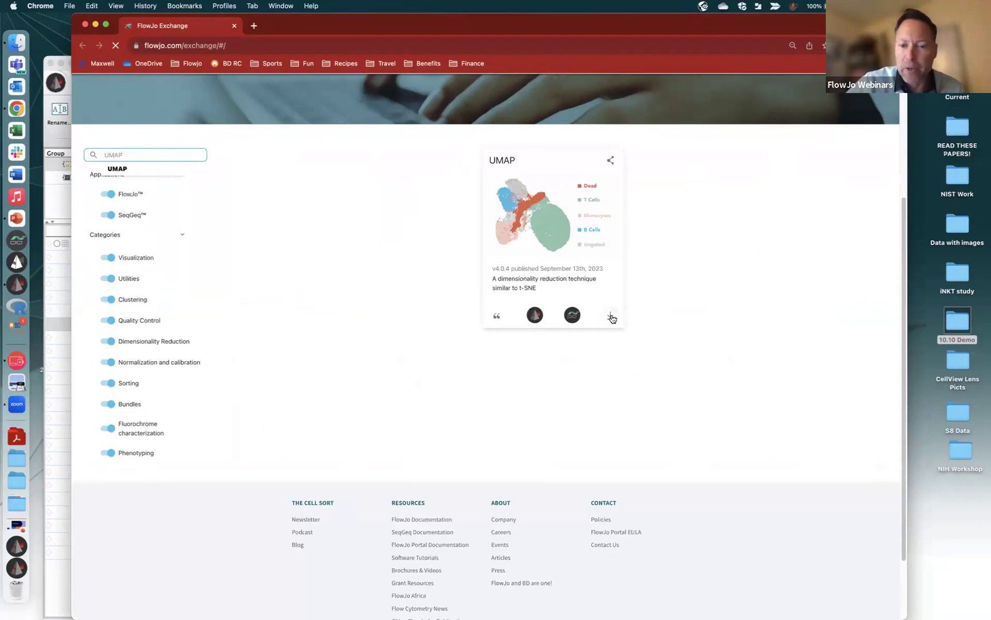
left_click(95, 24)
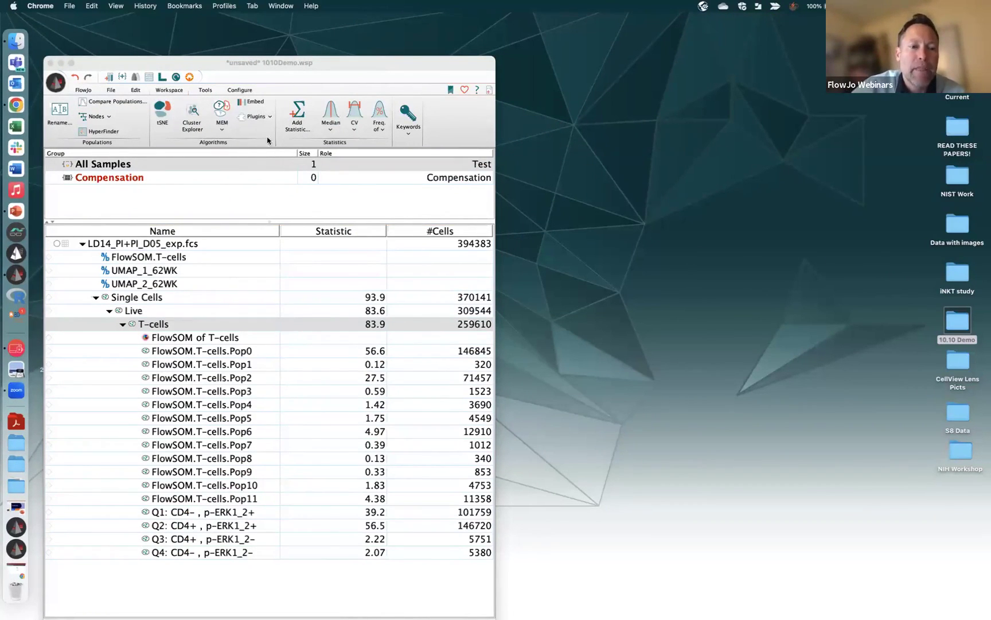
Launch UMAP on the T-cells and select the Comp marker channels through Comp-PacBlue-A :: CD8, excluding Comp-AARD-A :: Dead
left_click(271, 117)
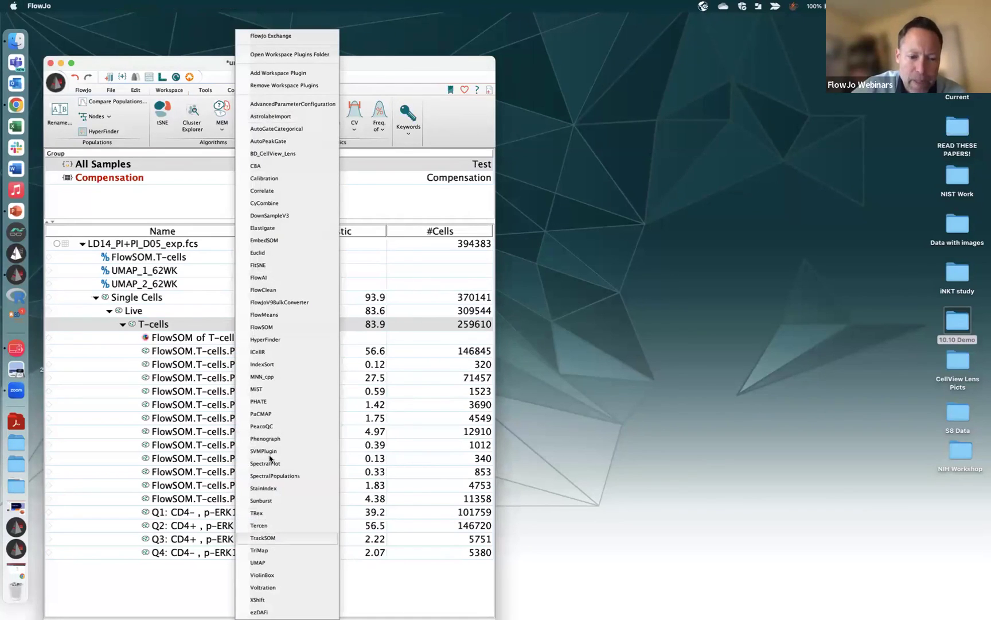
left_click(259, 562)
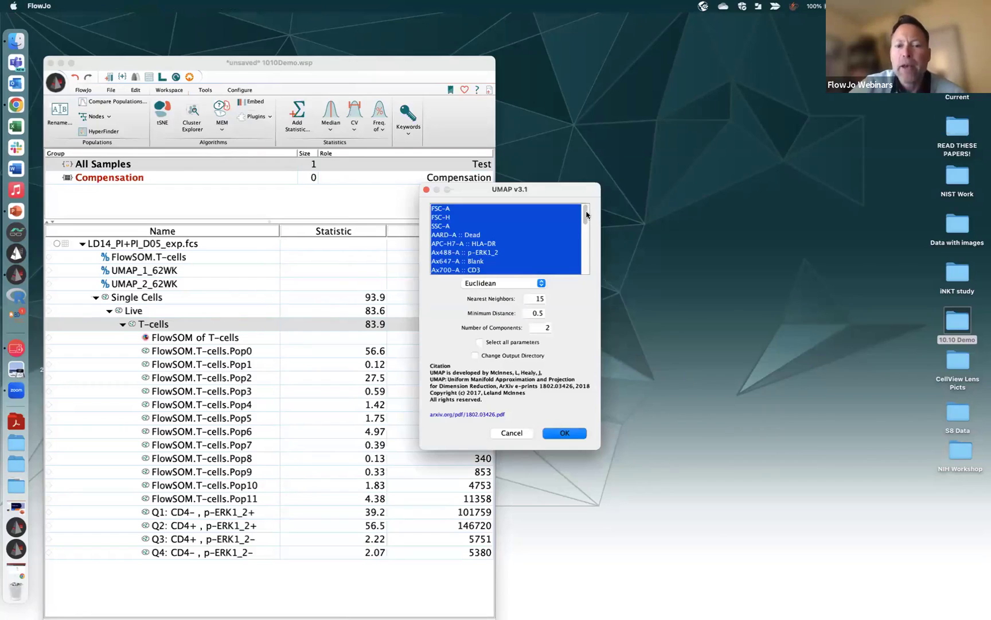
left_click_drag(586, 216, 589, 244)
left_click(522, 236)
left_click(511, 229, "shift")
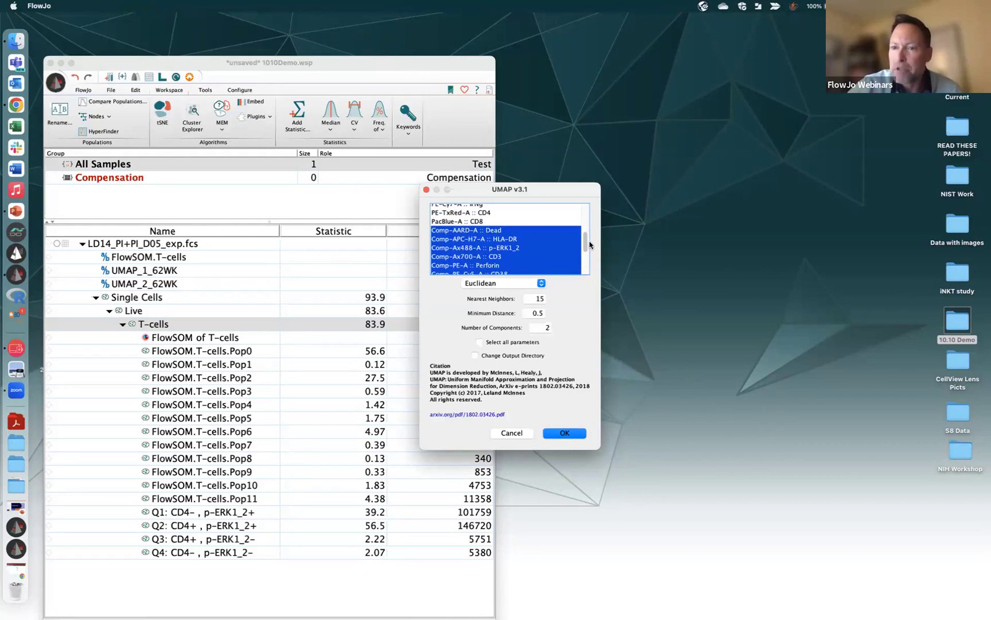
left_click(496, 231, "super")
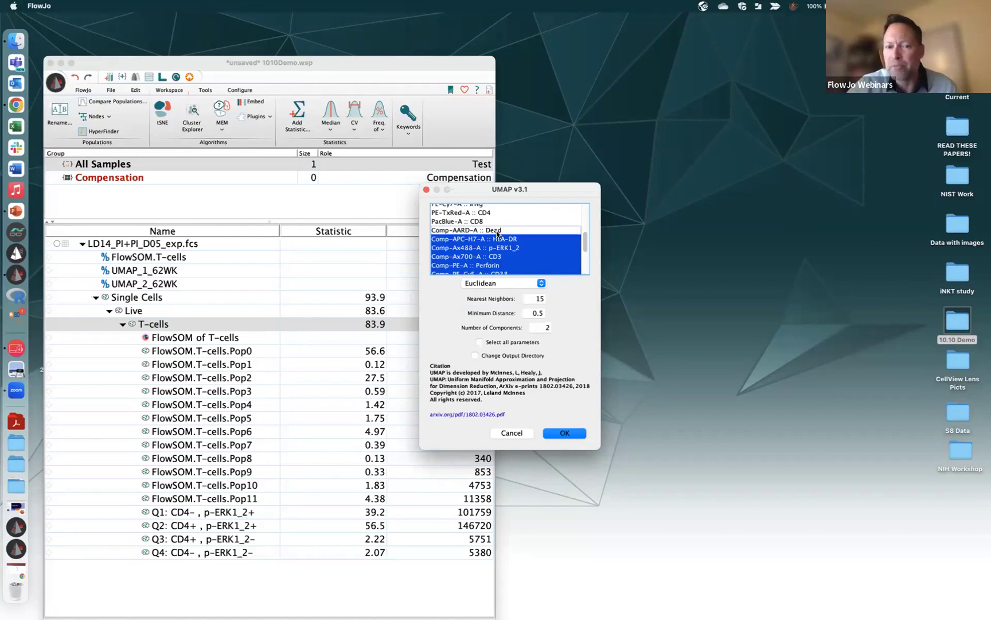
Keep Euclidean as the UMAP distance metric and close the dialog without running
left_click(505, 283)
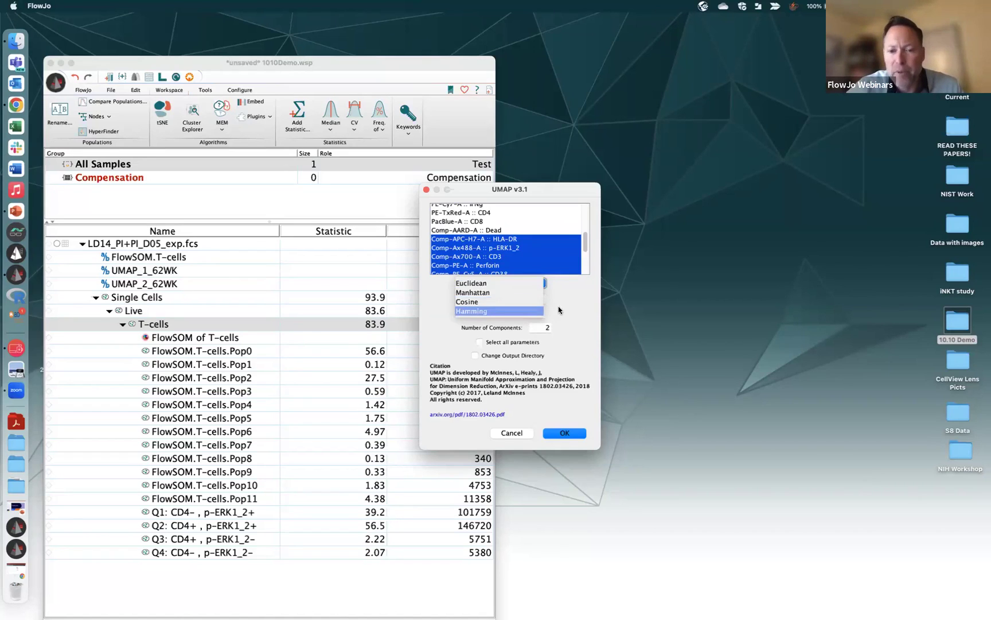
left_click(571, 297)
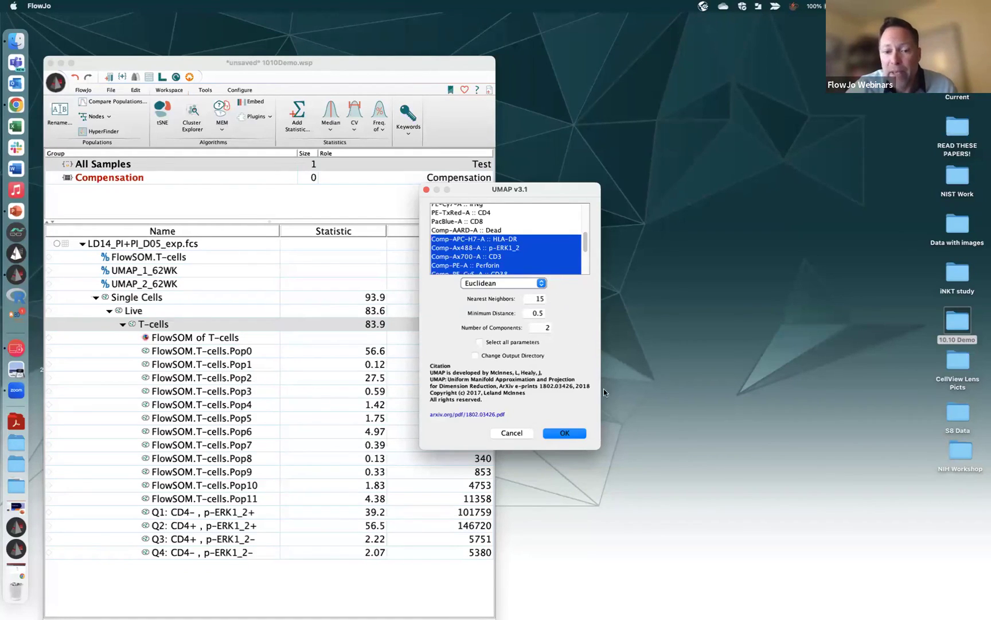
left_click(426, 190)
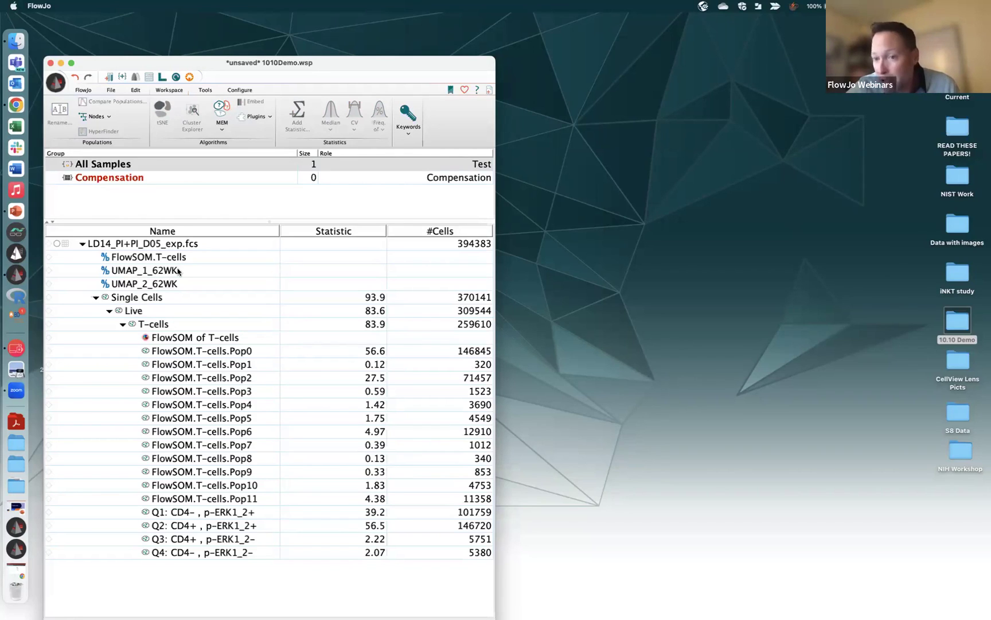
double_click(163, 324)
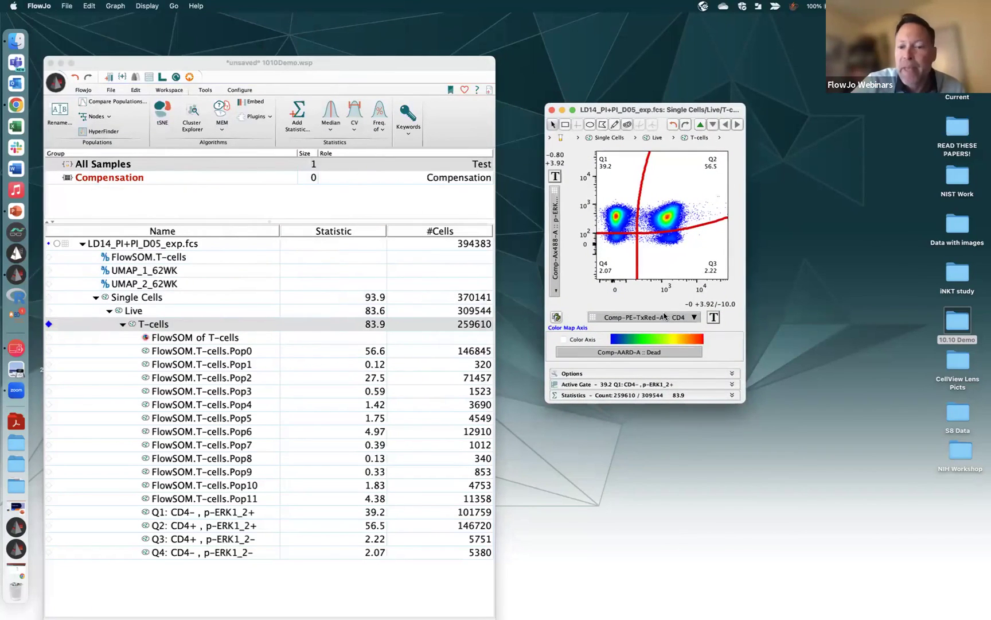
left_click(663, 318)
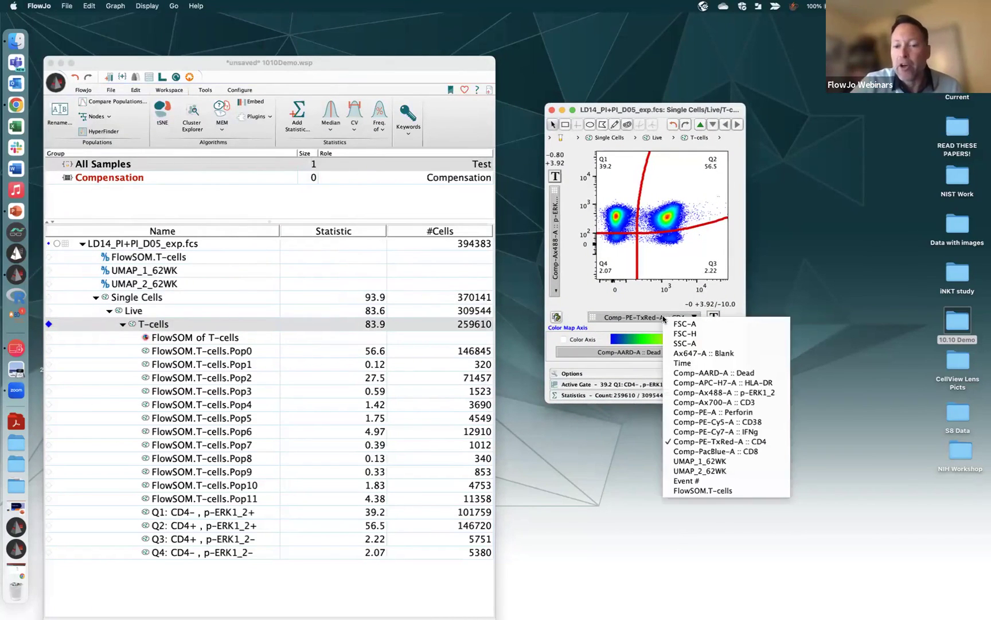
left_click(752, 460)
left_click(555, 281)
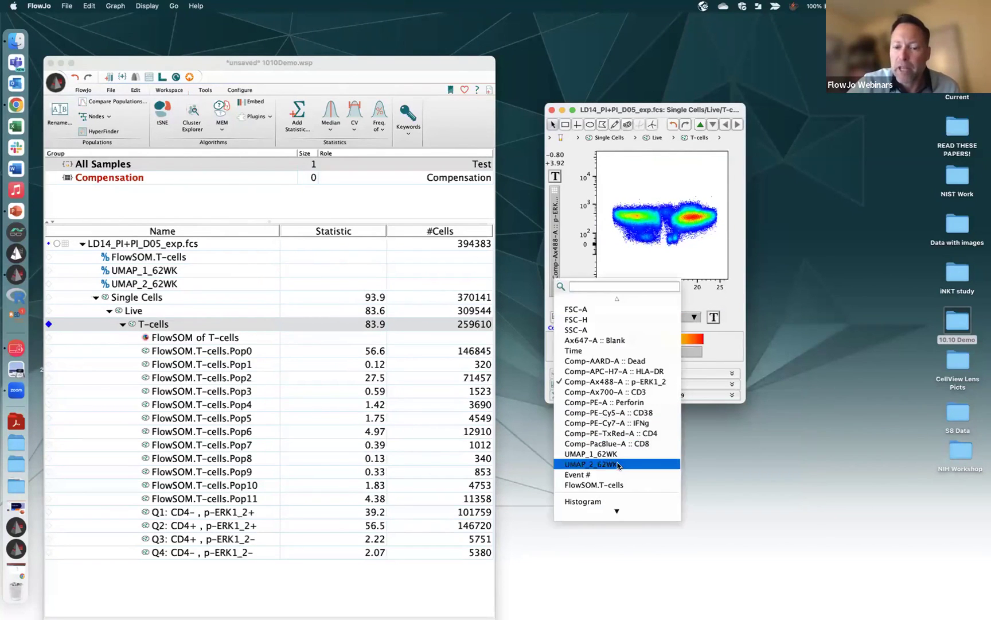
left_click(617, 466)
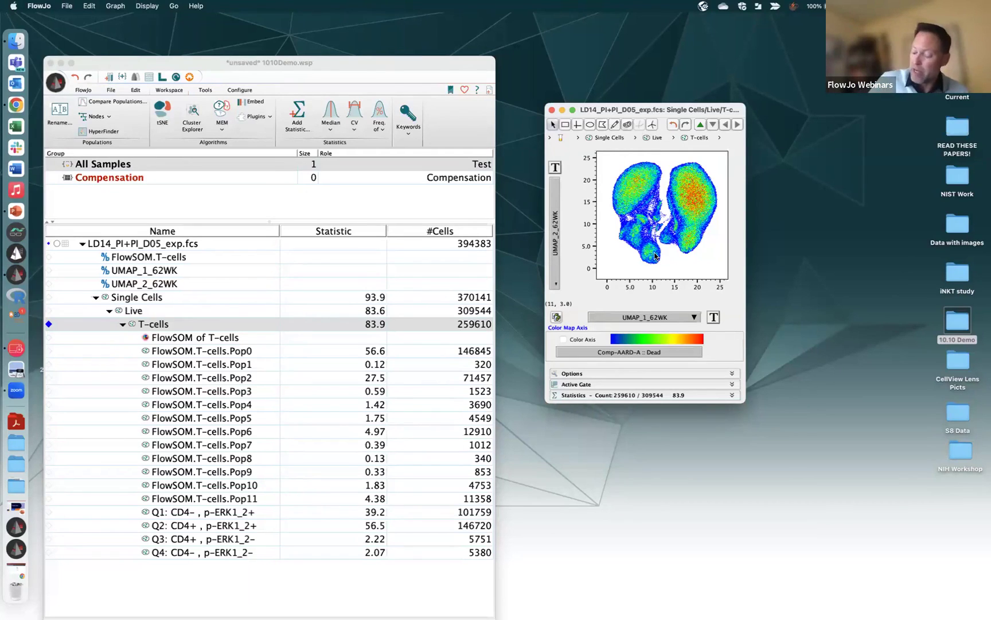
left_click(552, 109)
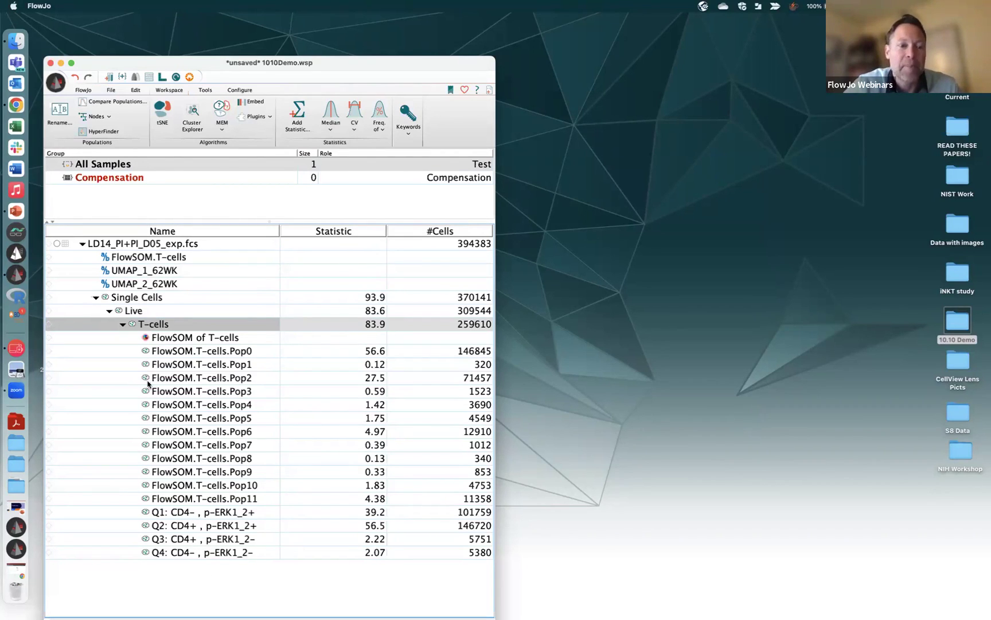
Launch Cluster Explorer from the Algorithms section for the T-cell clusters
left_click(198, 119)
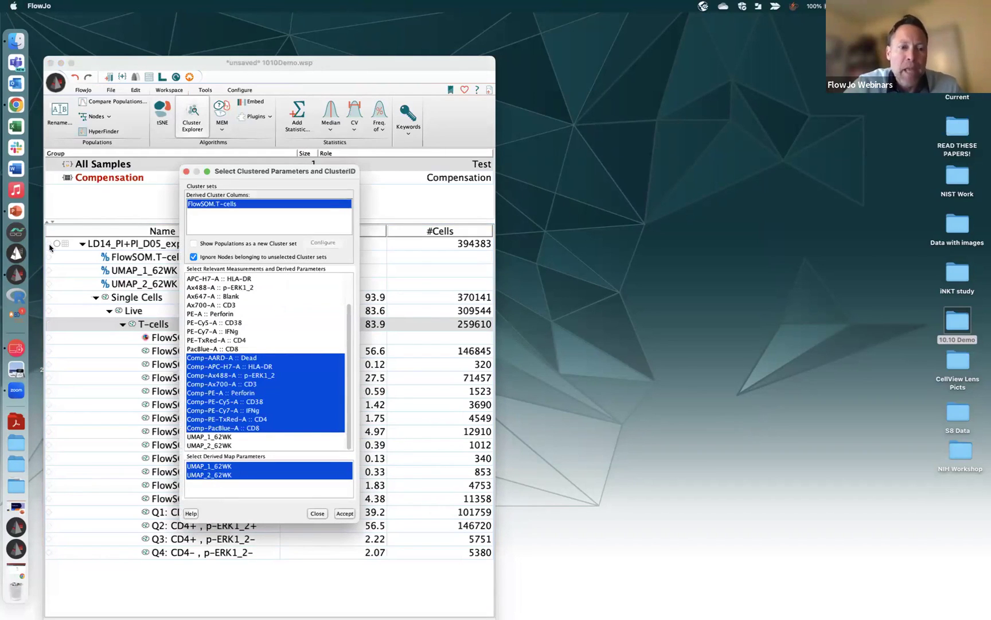
Add the Q1–Q4 quadrants as an extra cluster set, leave out Comp-AARD-A :: Dead, and accept
left_click(194, 243)
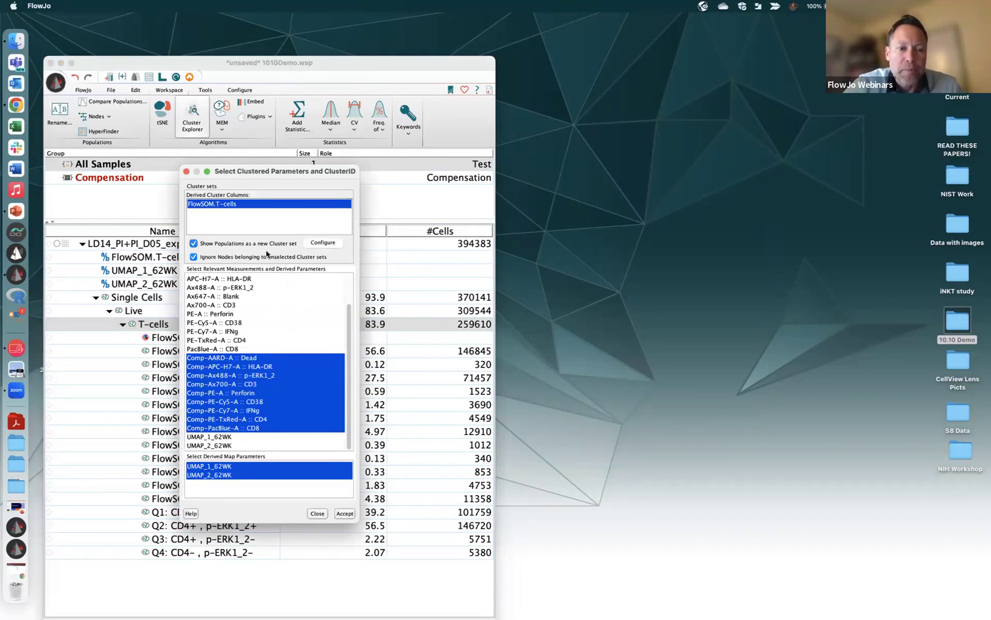
left_click(323, 242)
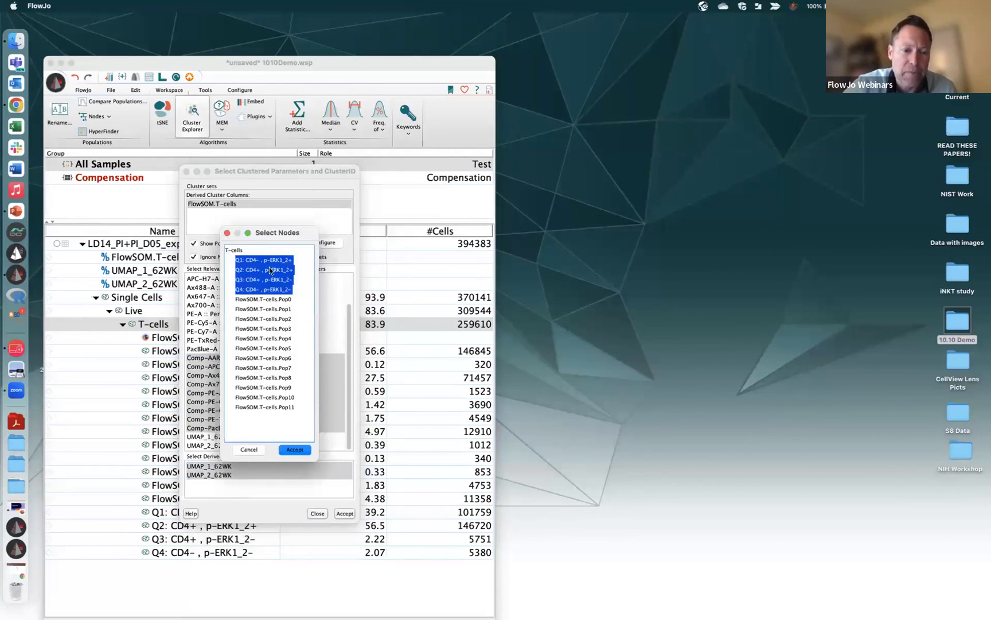
left_click(300, 448)
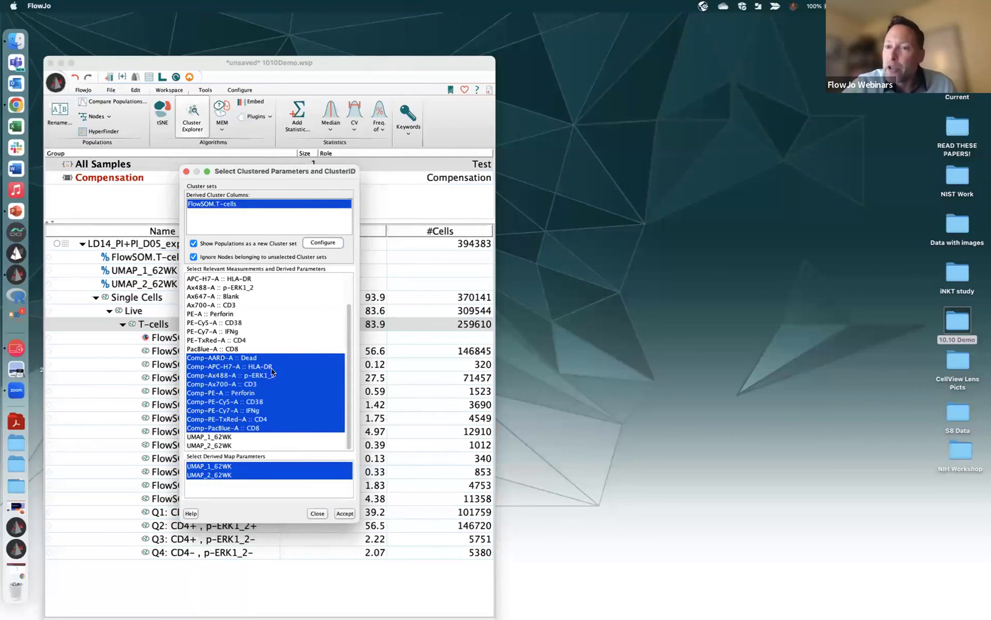
left_click(250, 357, "super")
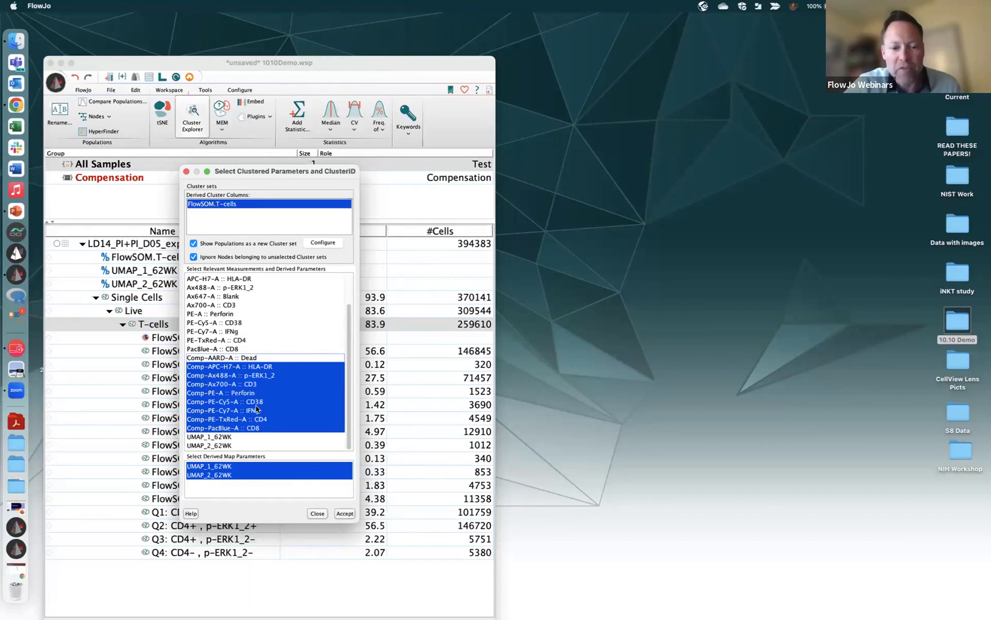
left_click(348, 515)
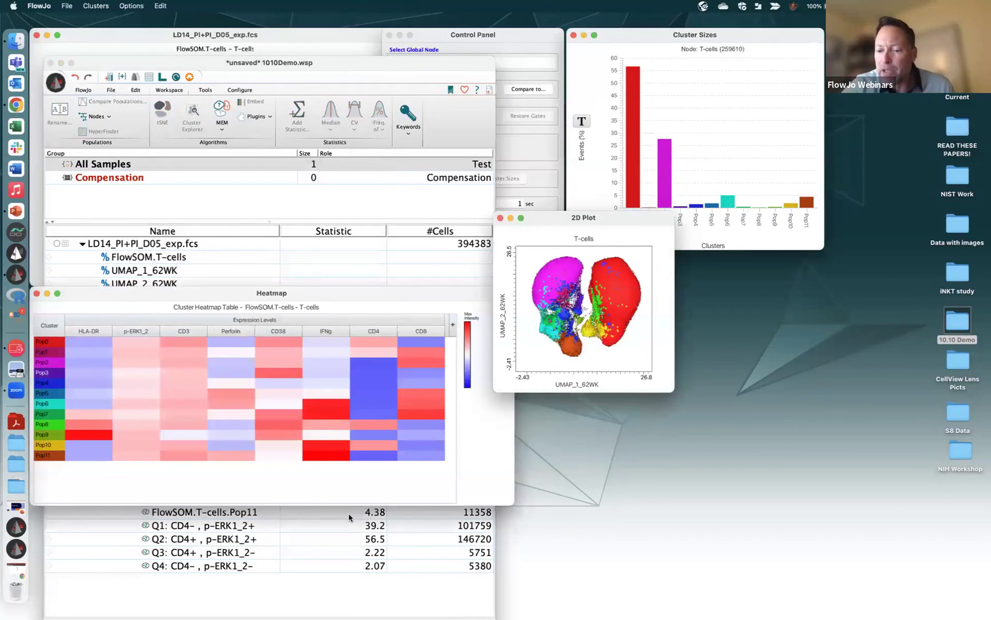
Minimize the workspace and spread out the 2D plot, heatmap and cluster sizes windows
left_click(60, 63)
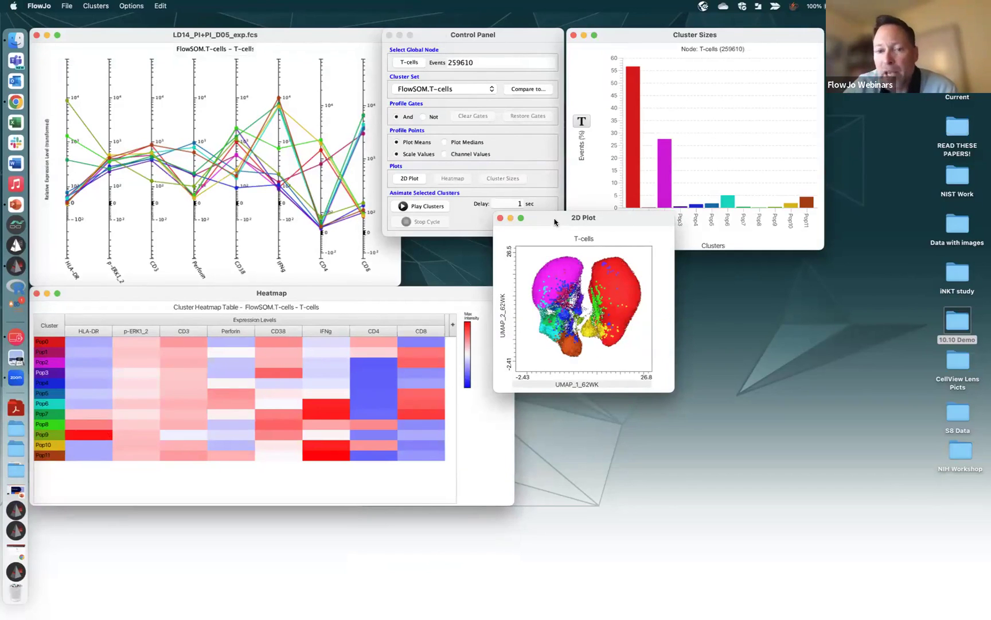
left_click_drag(634, 217, 743, 349)
left_click_drag(496, 292, 525, 375)
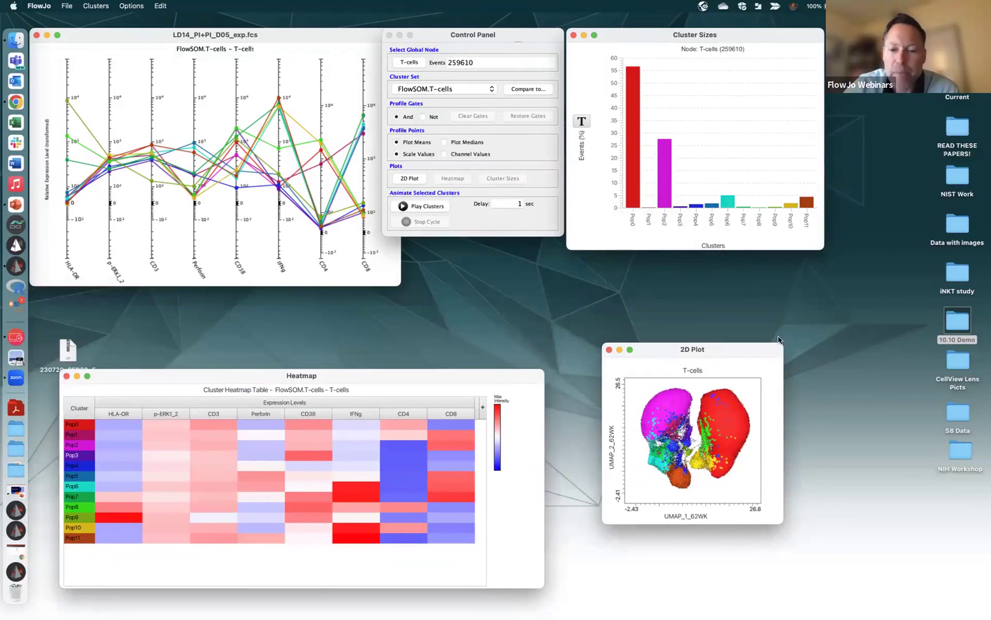
left_click_drag(746, 354, 745, 392)
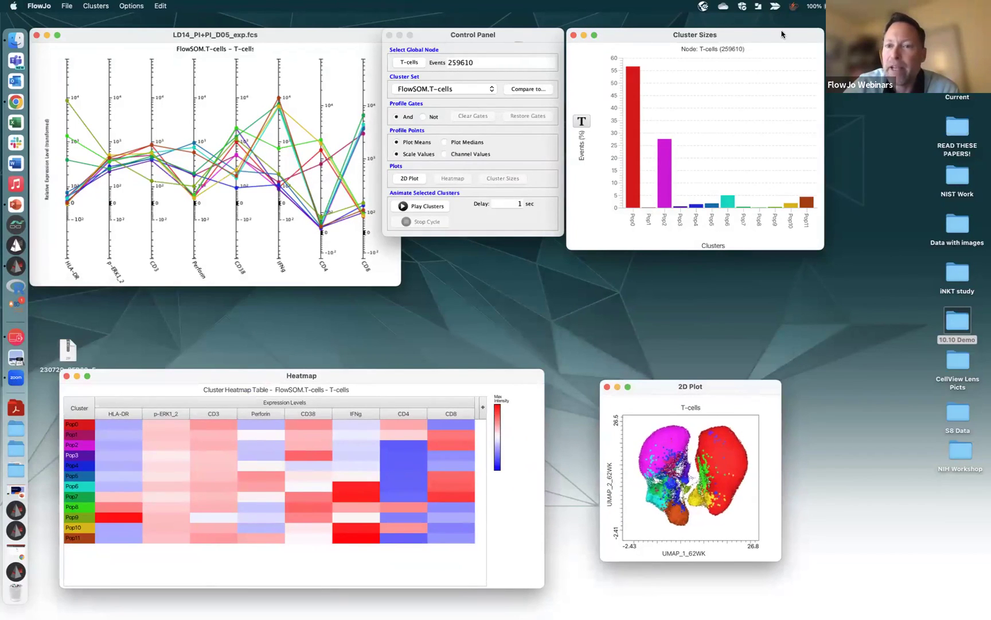
left_click_drag(746, 34, 827, 119)
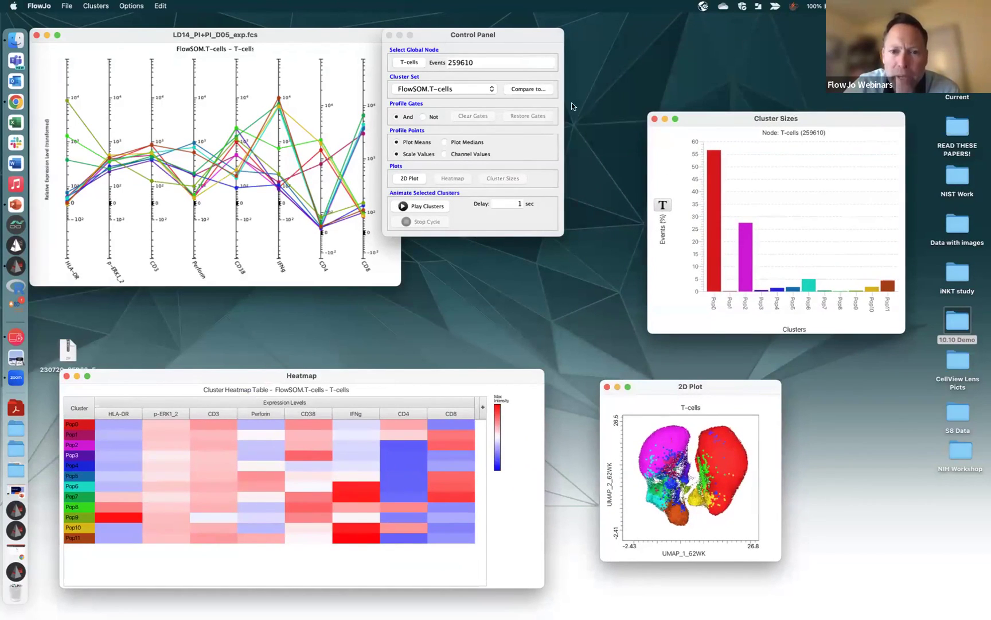
Reposition the profile plot and control panel, enlarge the UMAP 2D plot, and raise the heatmap
left_click(560, 231)
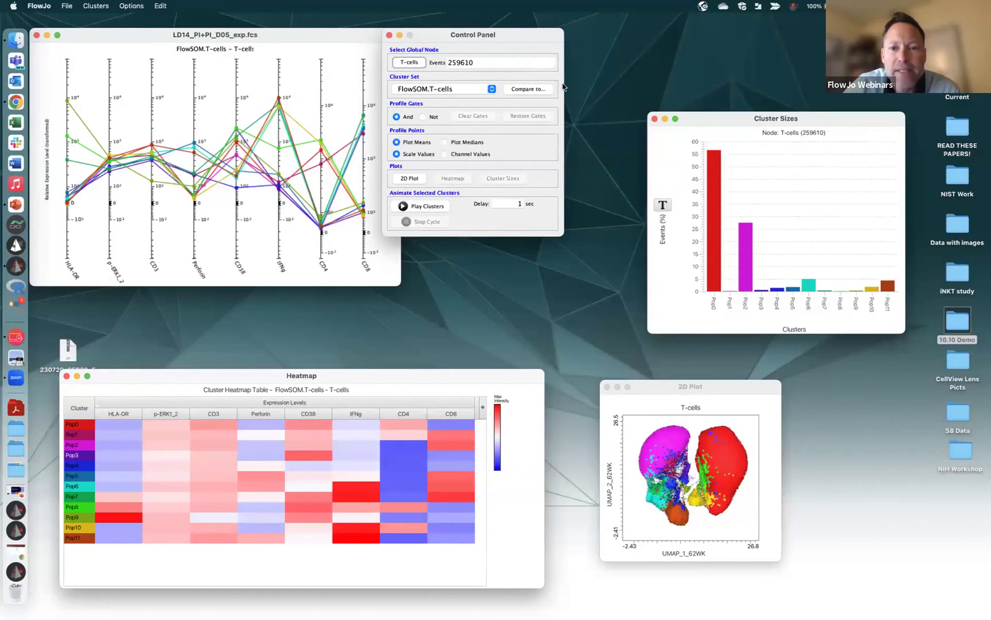
left_click(151, 35)
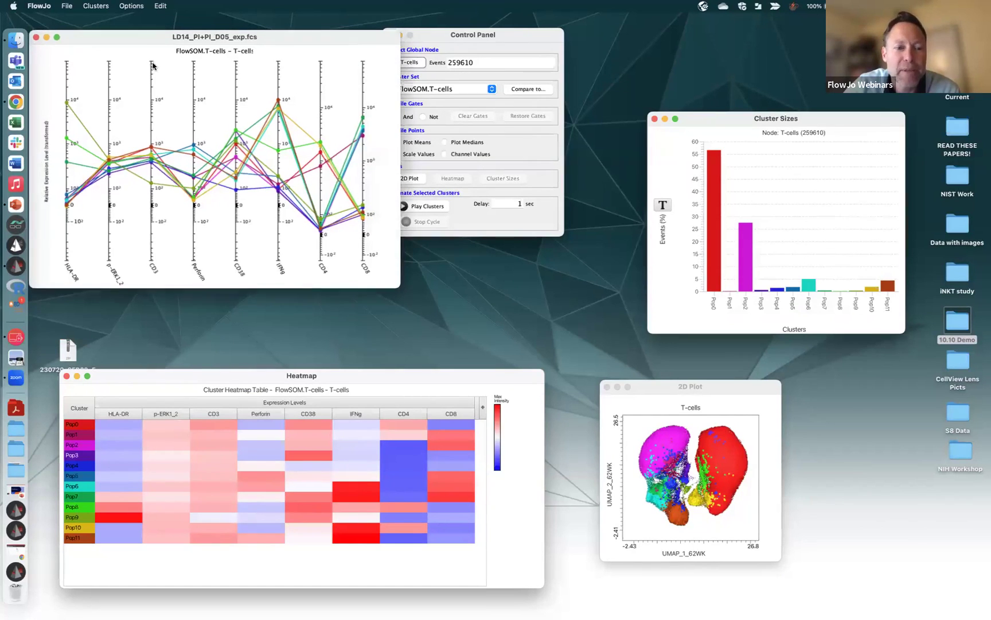
mouse_move(153, 65)
left_mouse_down()
mouse_move(155, 84)
mouse_move(152, 57)
left_mouse_up()
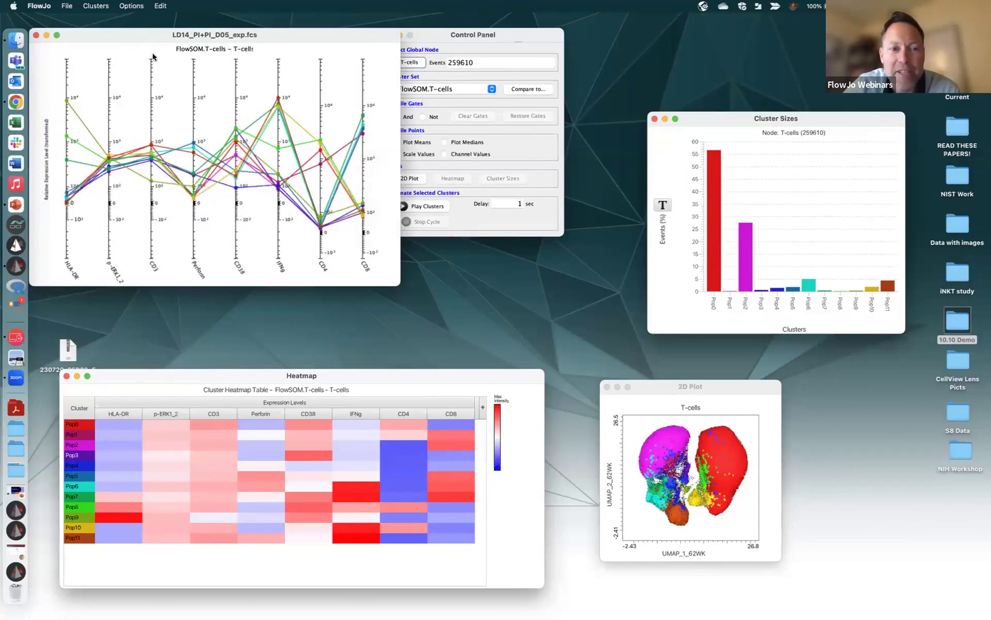
left_click(497, 237)
left_click(505, 228)
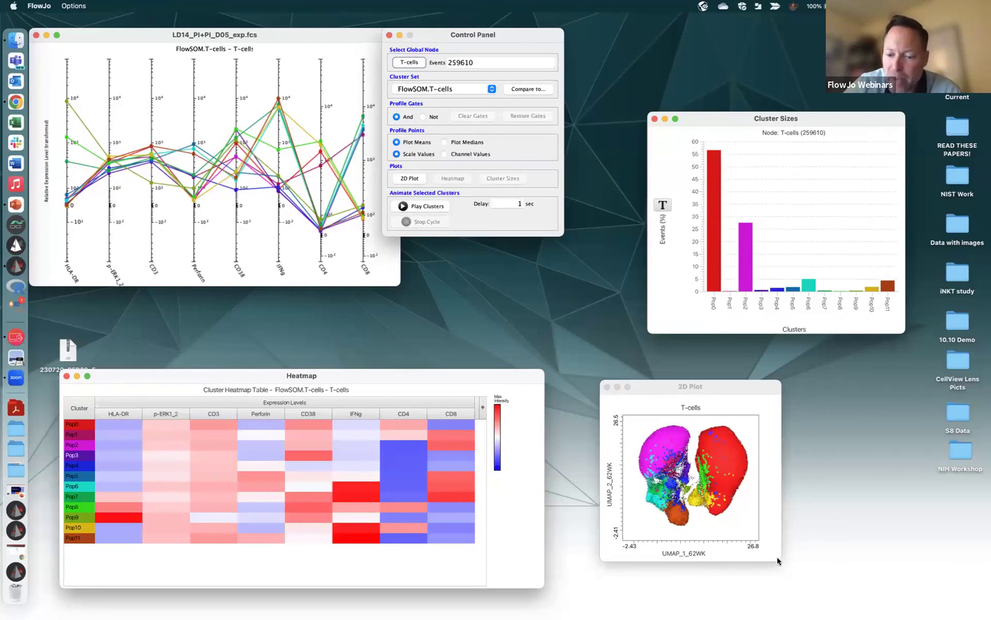
left_click_drag(778, 560, 821, 587)
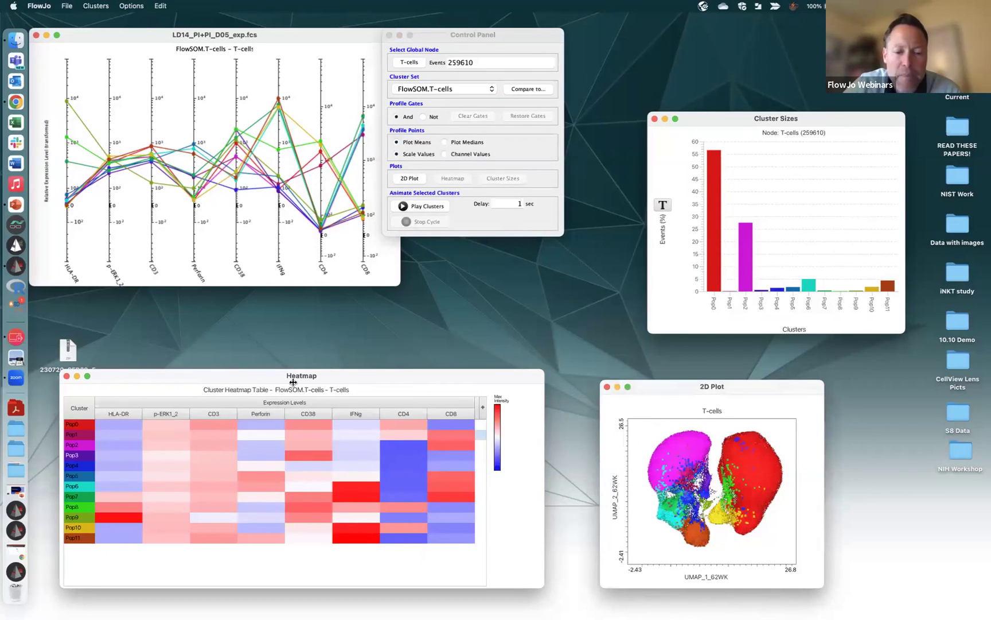
left_click_drag(361, 376, 362, 342)
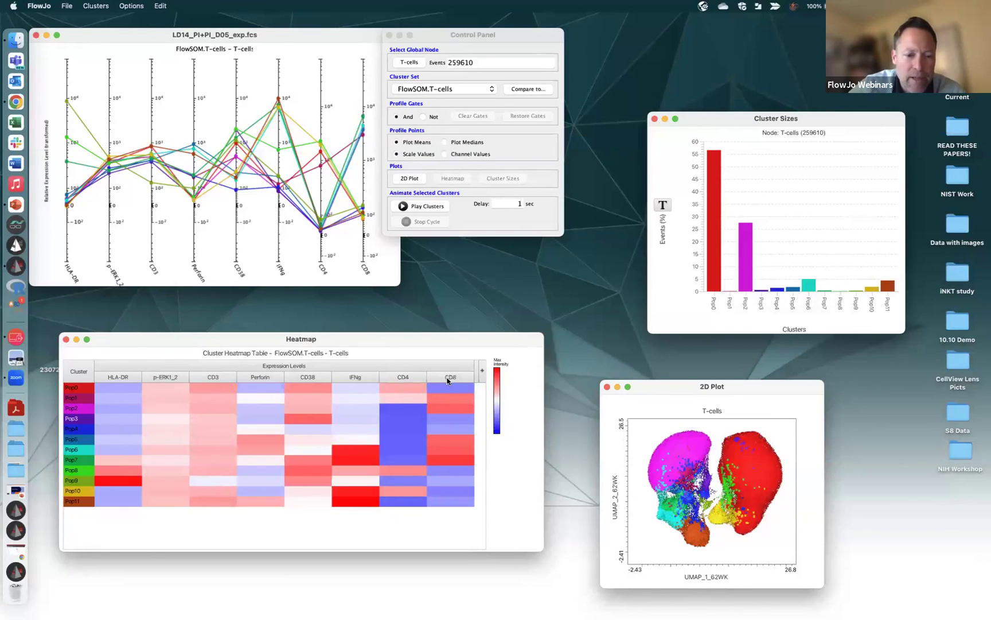
Move the CD4 heatmap column beside HLA-DR and highlight clusters Pop8 and Pop0
left_click_drag(403, 377, 149, 365)
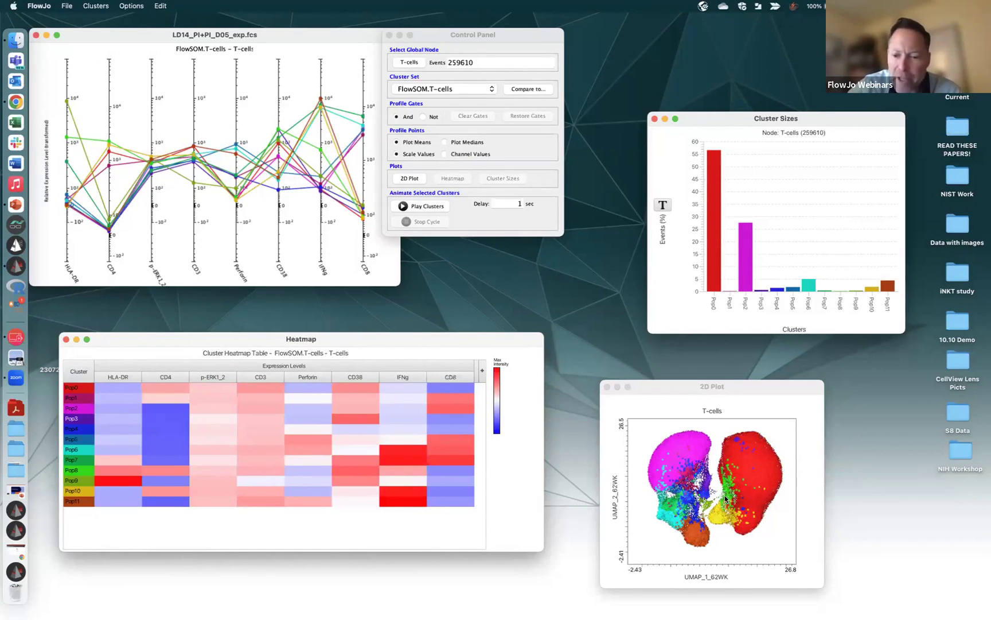
left_click(87, 471)
left_click(88, 388)
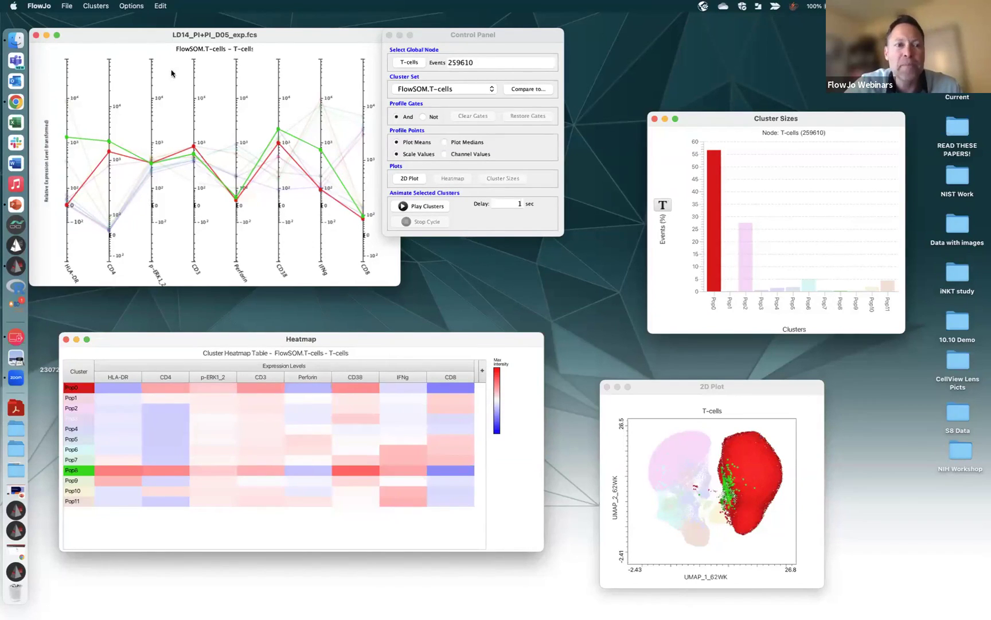
Merge clusters Pop0 and Pop8 into one cluster, then bring up the Clusters > Export choices
left_click(98, 5)
mouse_move(117, 46)
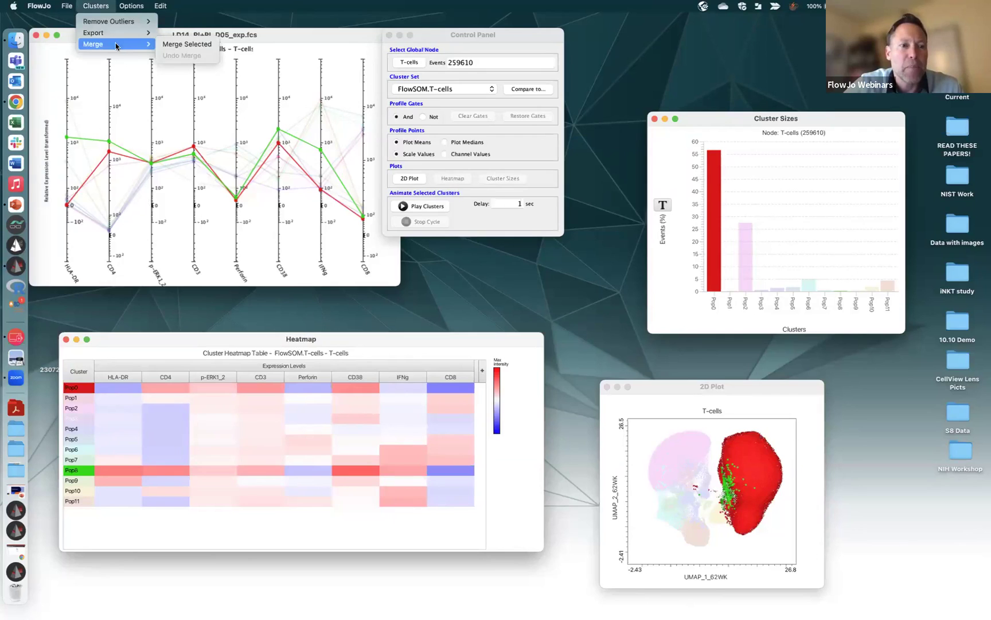
left_click(188, 44)
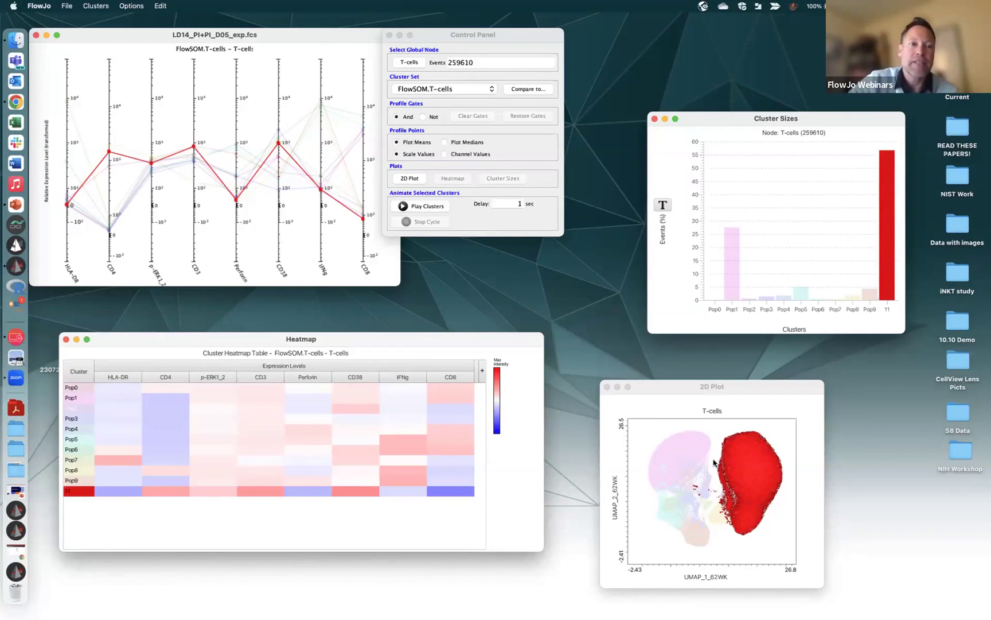
left_click(136, 8)
mouse_move(107, 33)
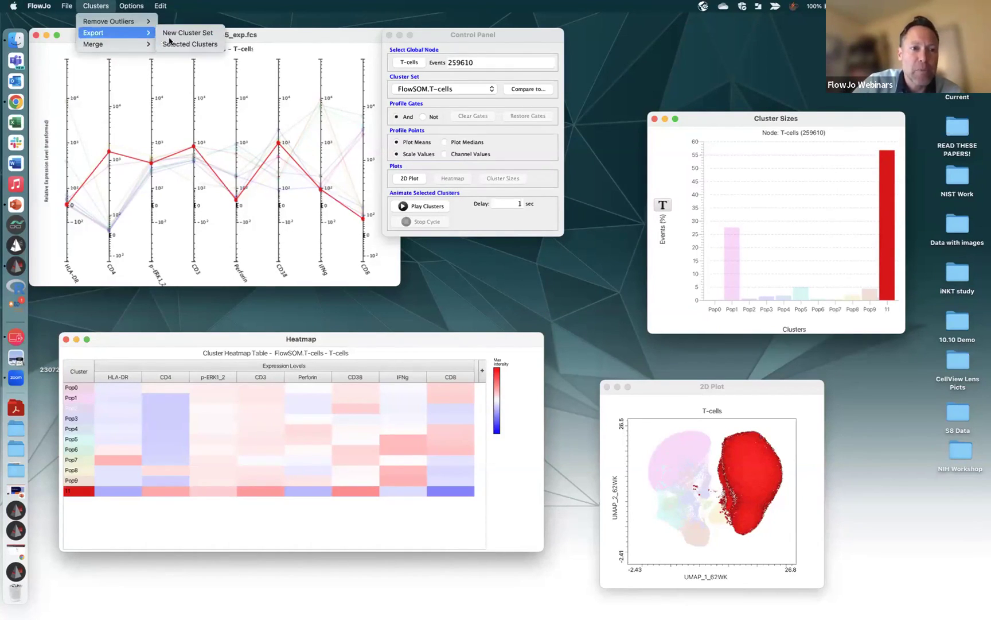
Export the clusters as a New Cluster Set, then highlight Pop4 and clear the highlight
left_click(206, 35)
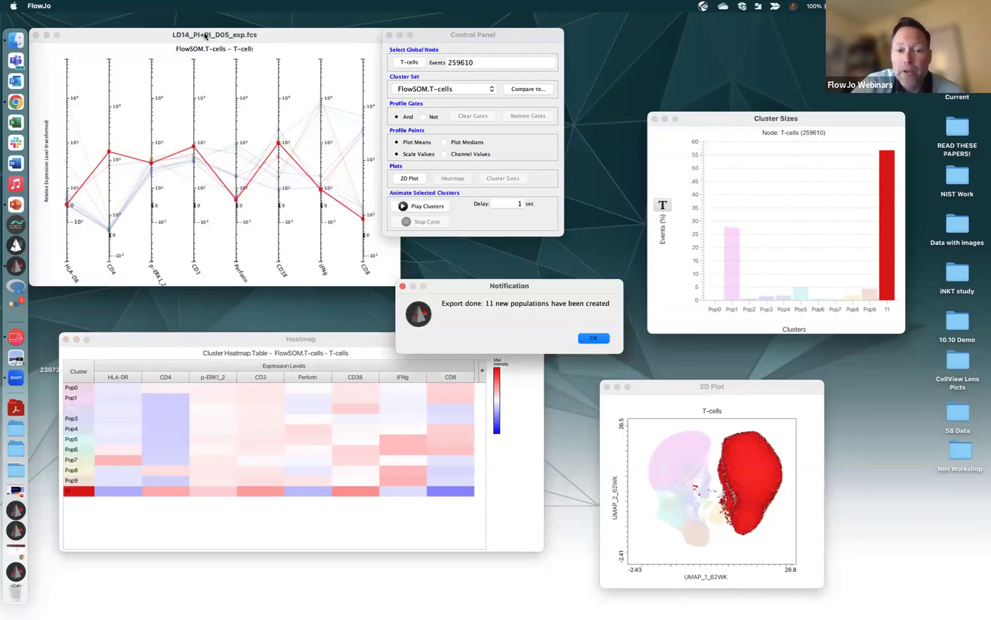
left_click(593, 338)
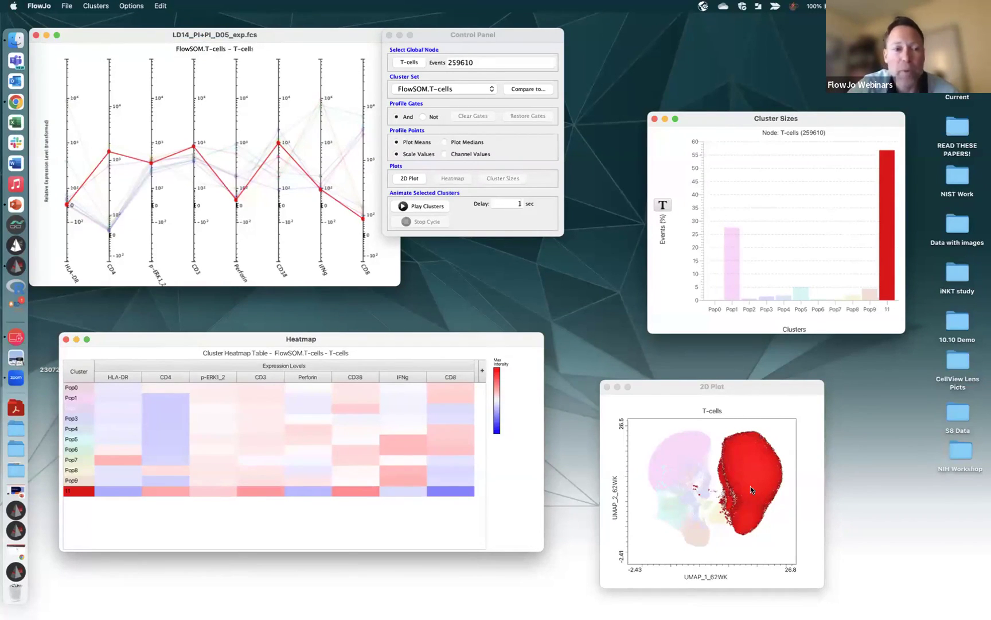
left_click(345, 266)
left_click(400, 428)
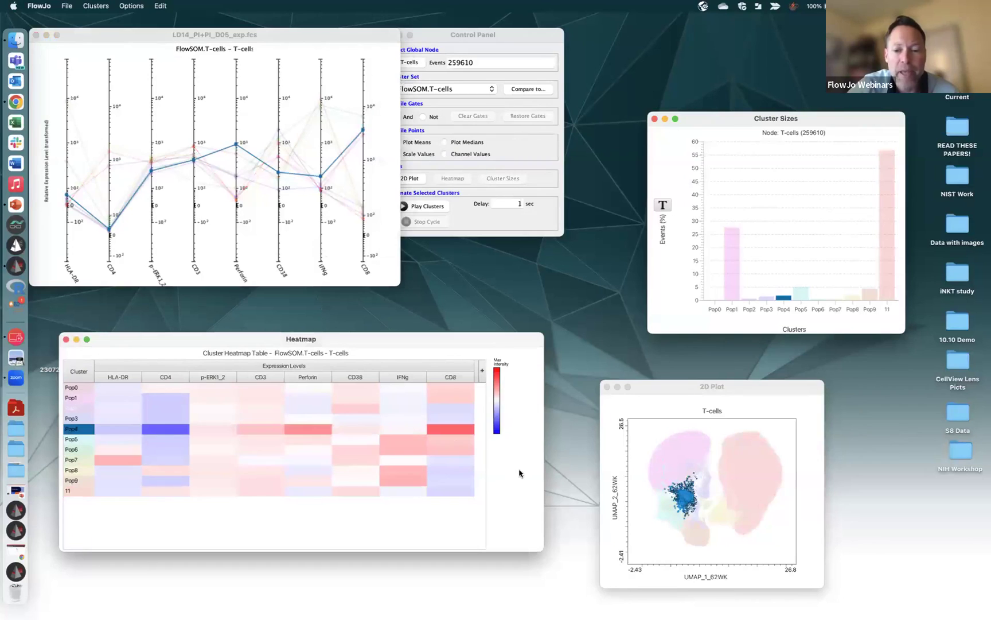
left_click(480, 472)
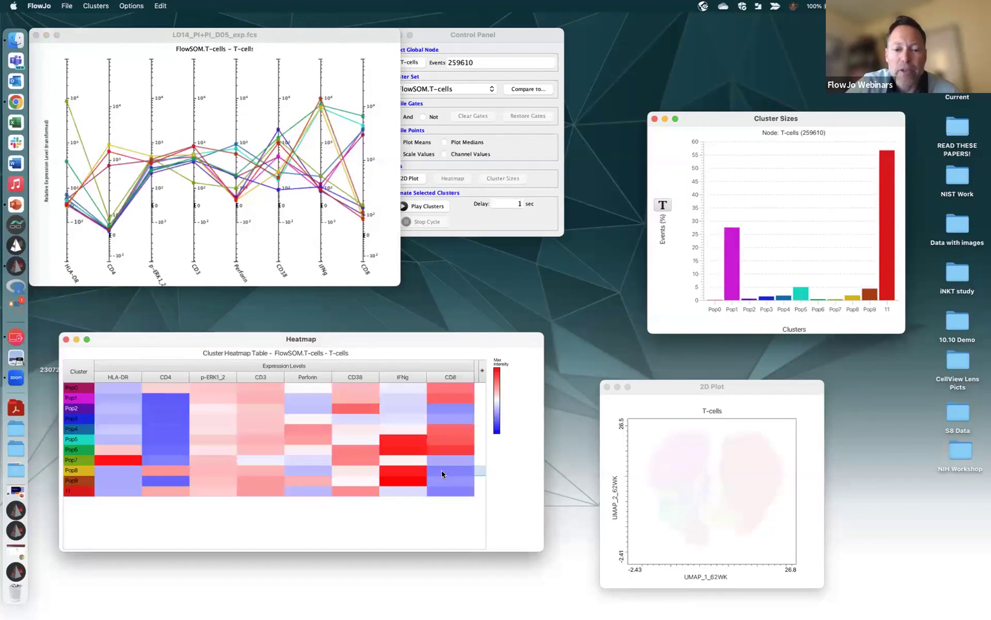
left_click(554, 153)
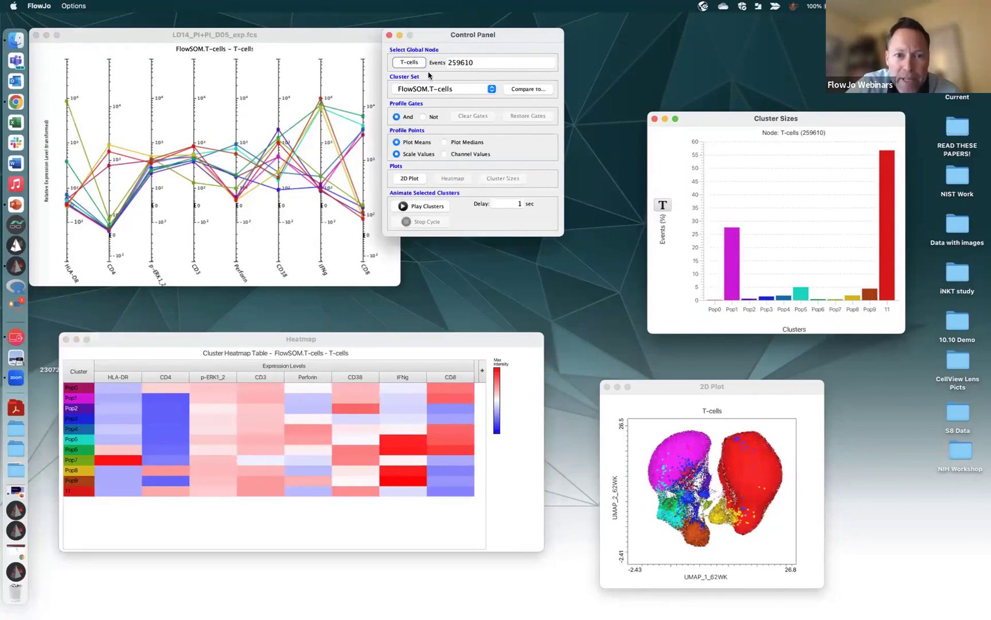
left_click(411, 62)
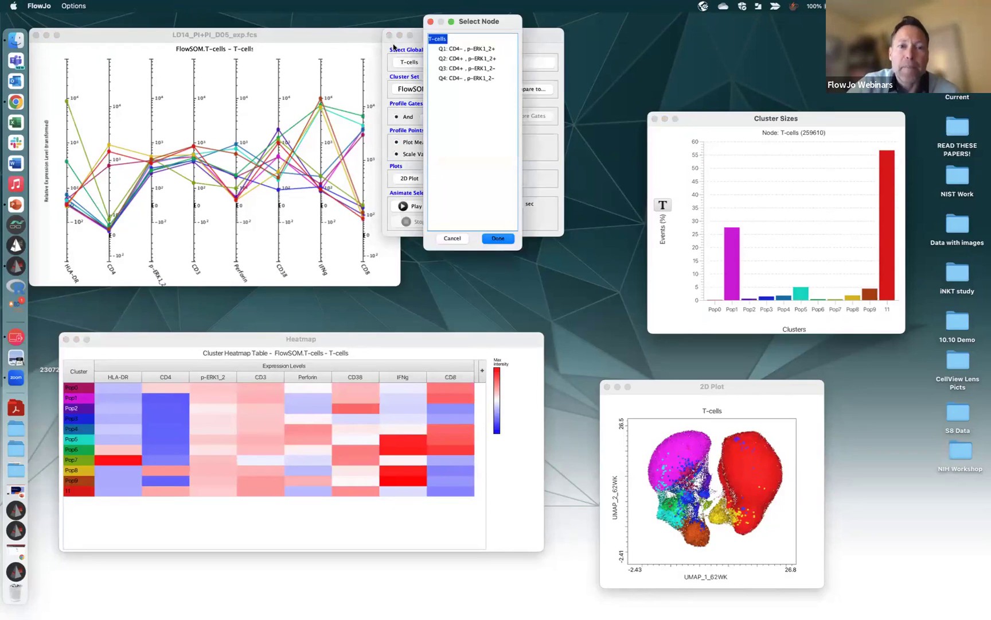
left_click_drag(385, 44, 438, 121)
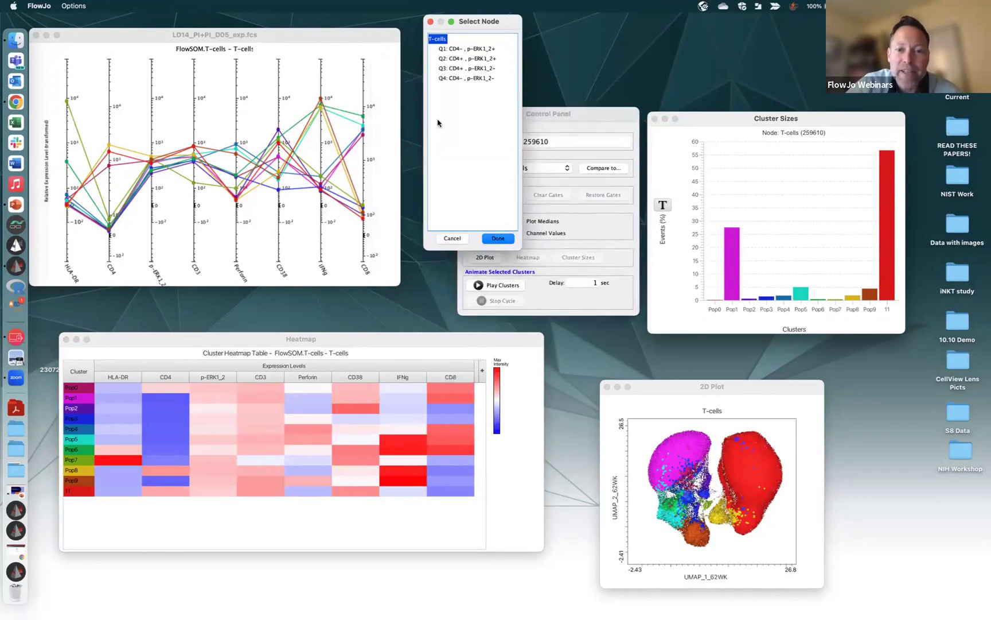
left_click(508, 237)
left_click(462, 140)
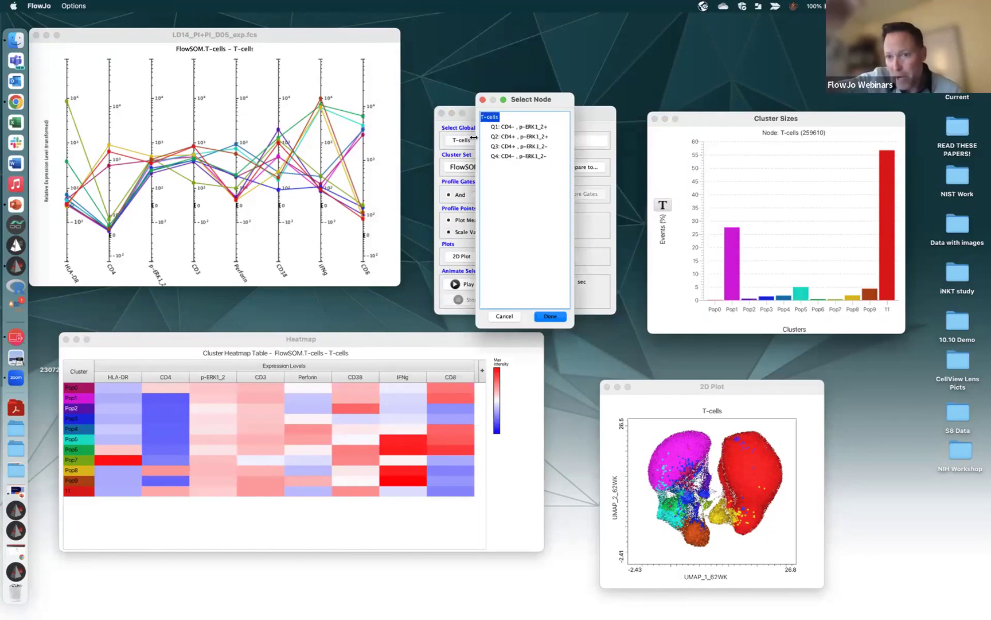
left_click(538, 136)
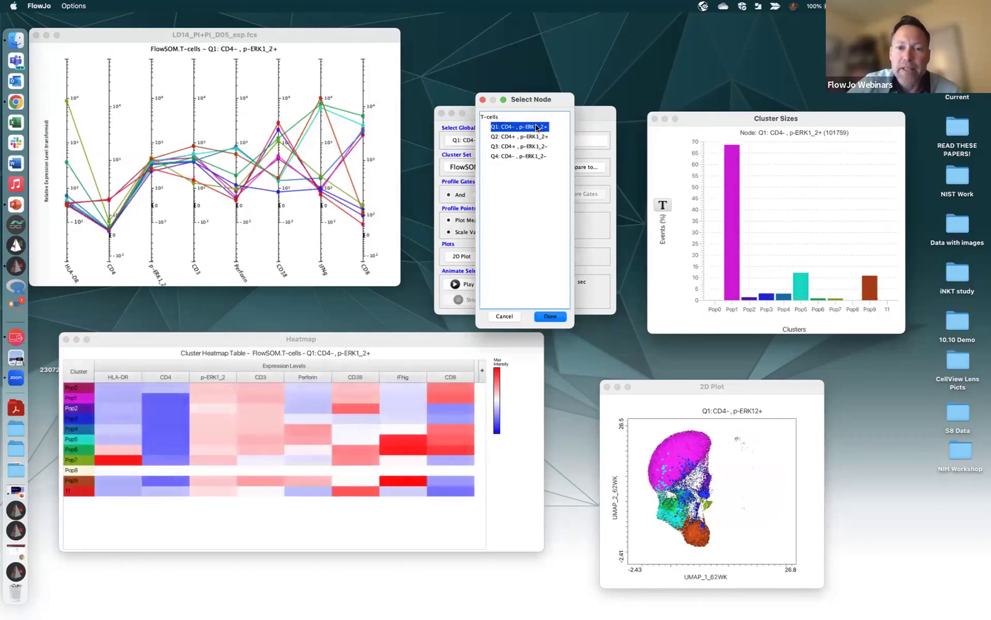
left_click(529, 146)
left_click(525, 155)
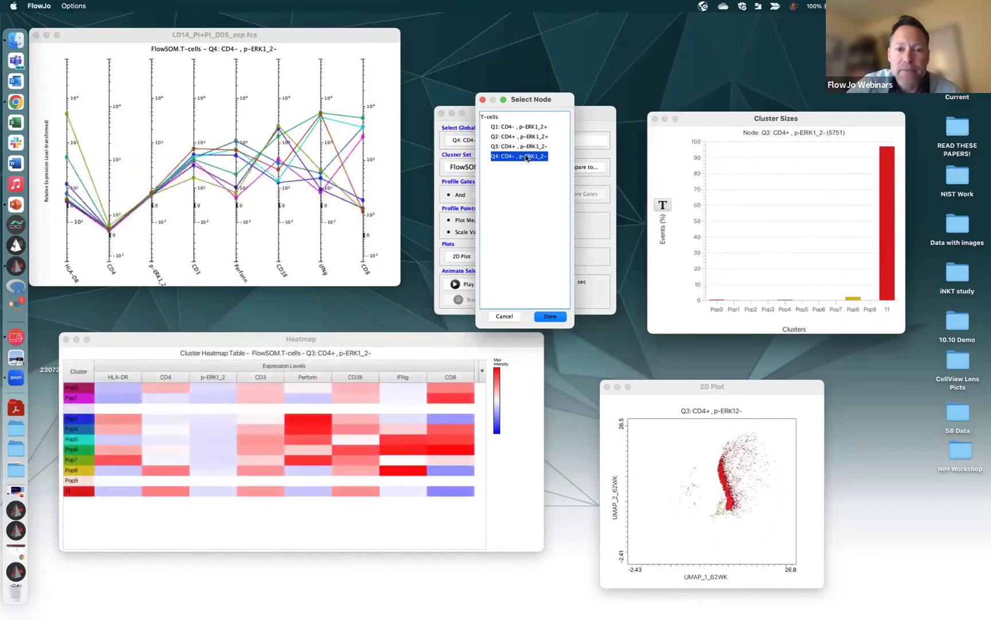
left_click(522, 146)
left_click(517, 136)
left_click(514, 126)
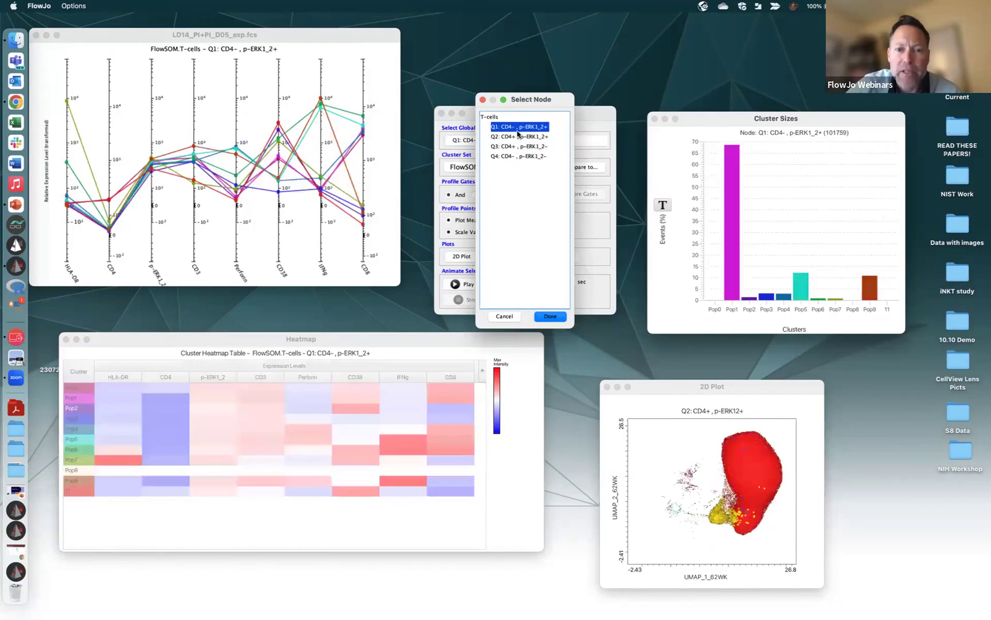
left_click(510, 136)
left_click(508, 147)
left_click(509, 156)
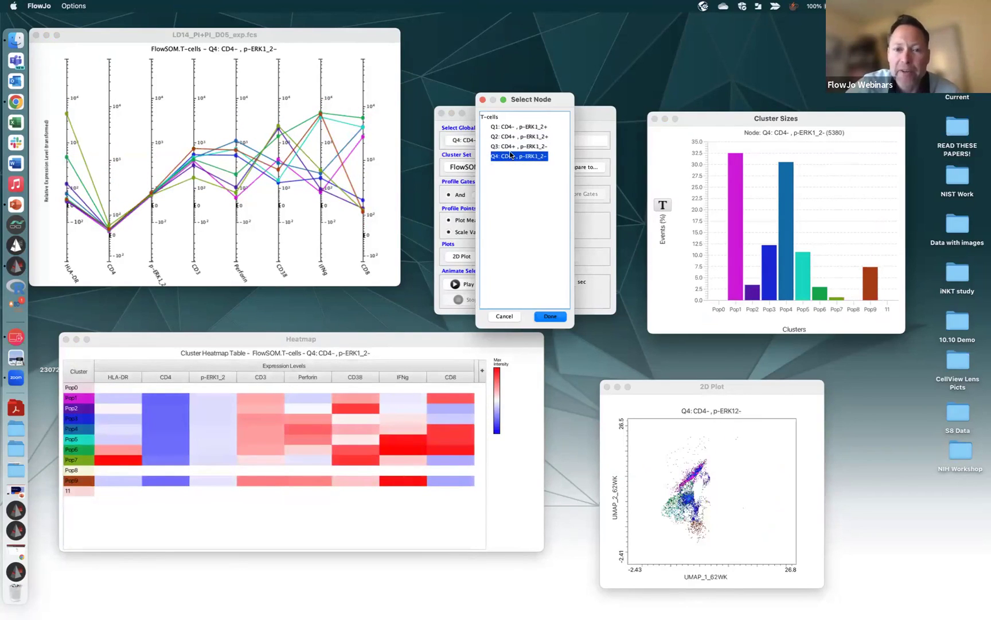
left_click(511, 147)
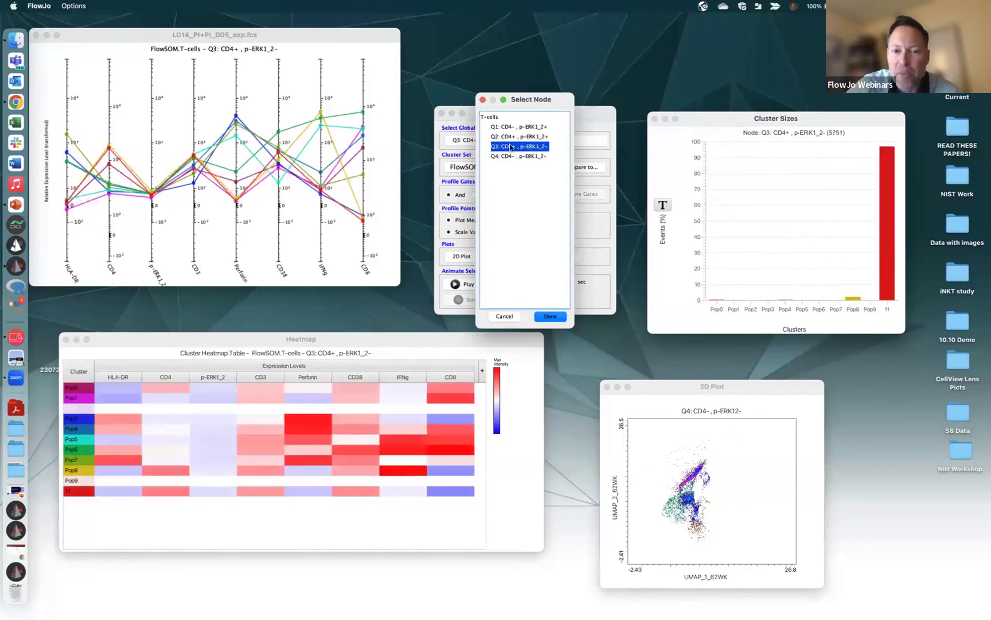
left_click(508, 136)
left_click(510, 127)
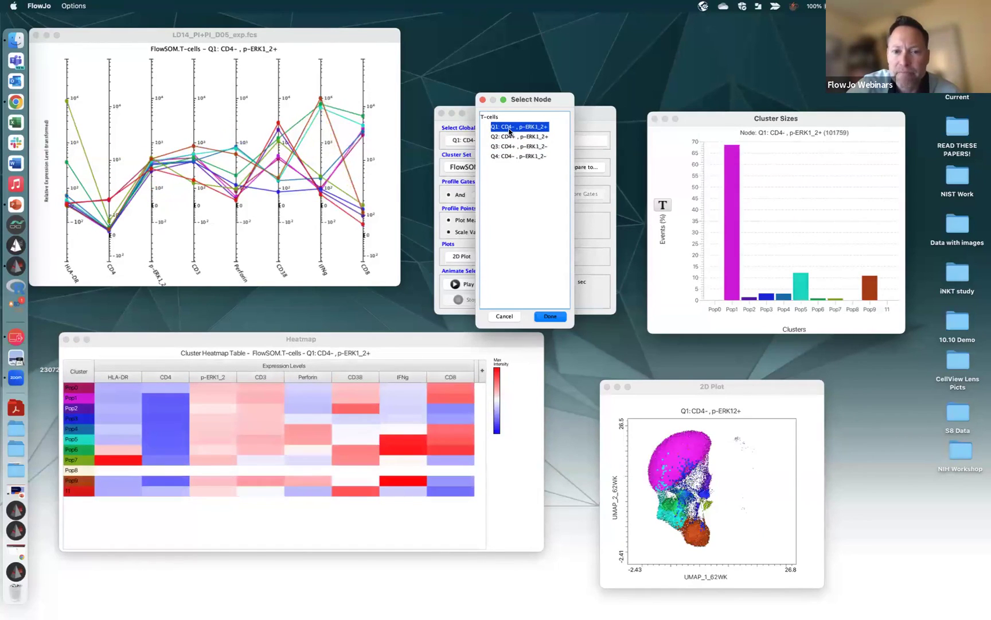
left_click(483, 100)
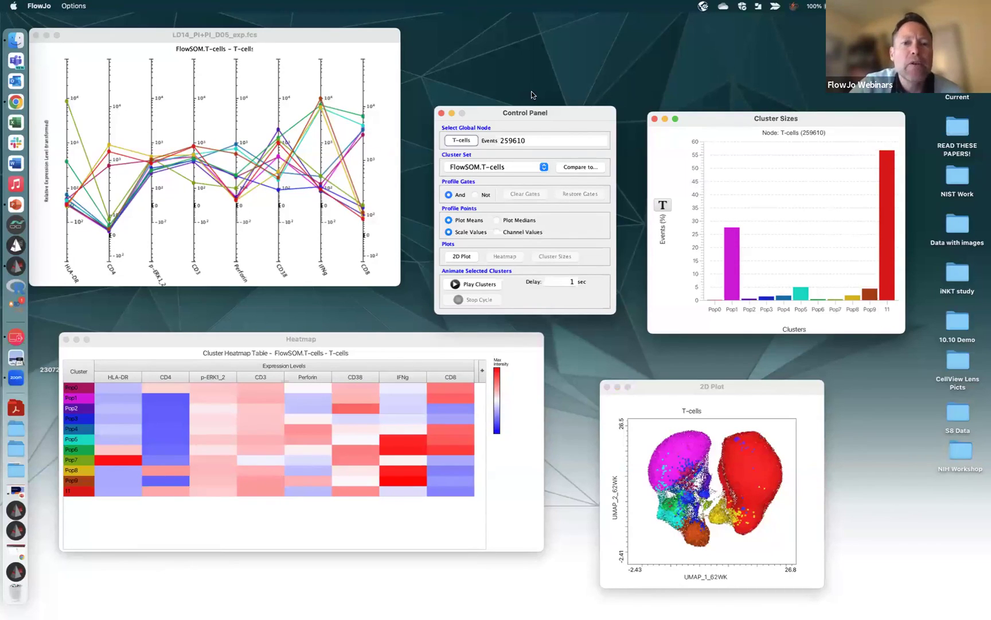
Close the Cluster Sizes chart and Cluster Explorer, and bring back the 1010Demo workspace
left_click(655, 119)
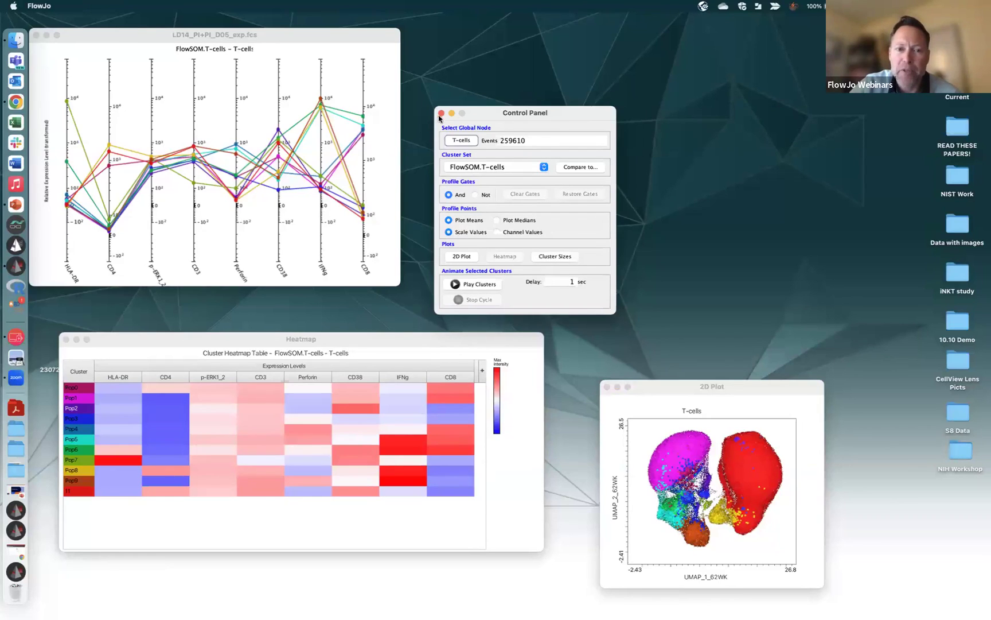
left_click(441, 114)
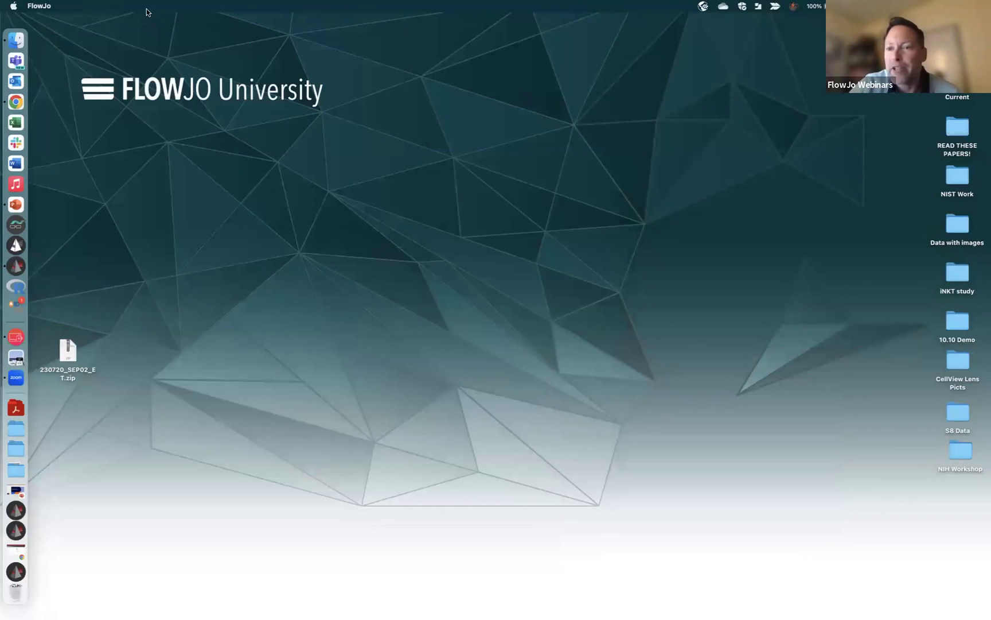
left_click(22, 571)
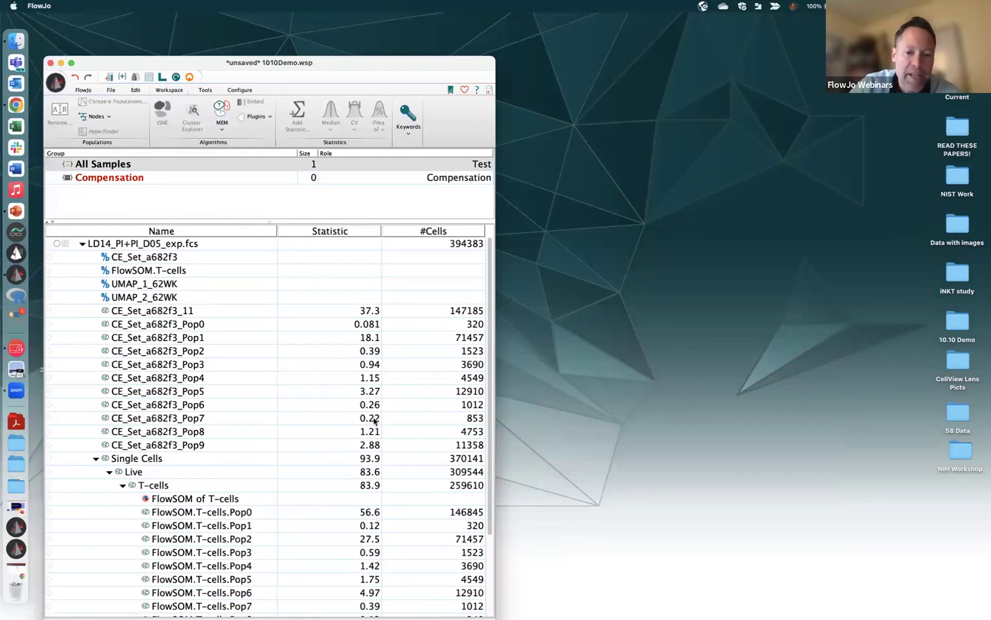
scroll(491, 339, "down", 5)
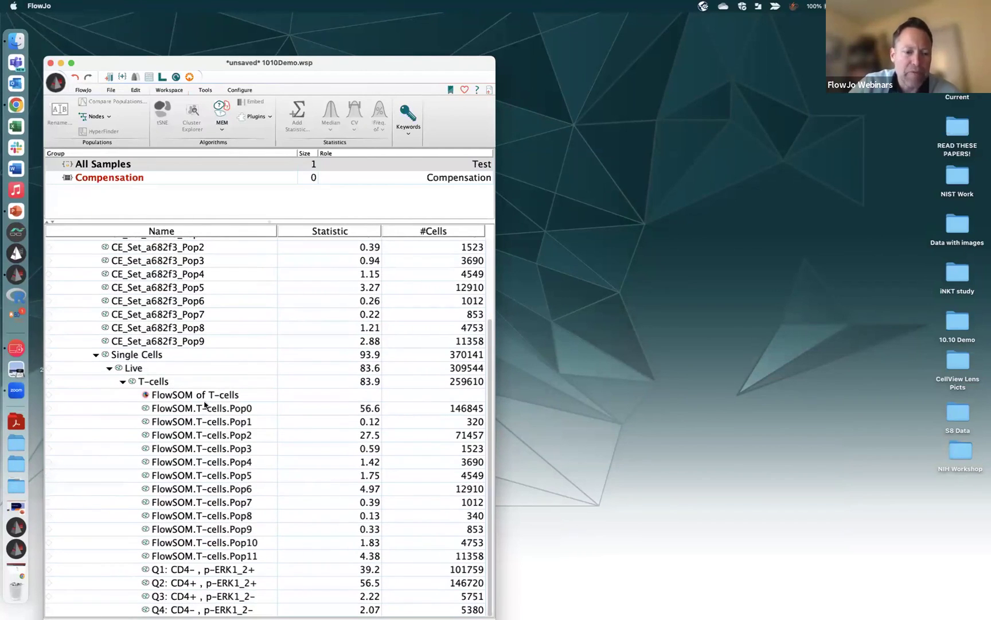
Select FlowSOM.T-cells.Pop0 through Pop11 and choose MEM > Create MEM Scores and Rename Nodes
left_click(223, 410)
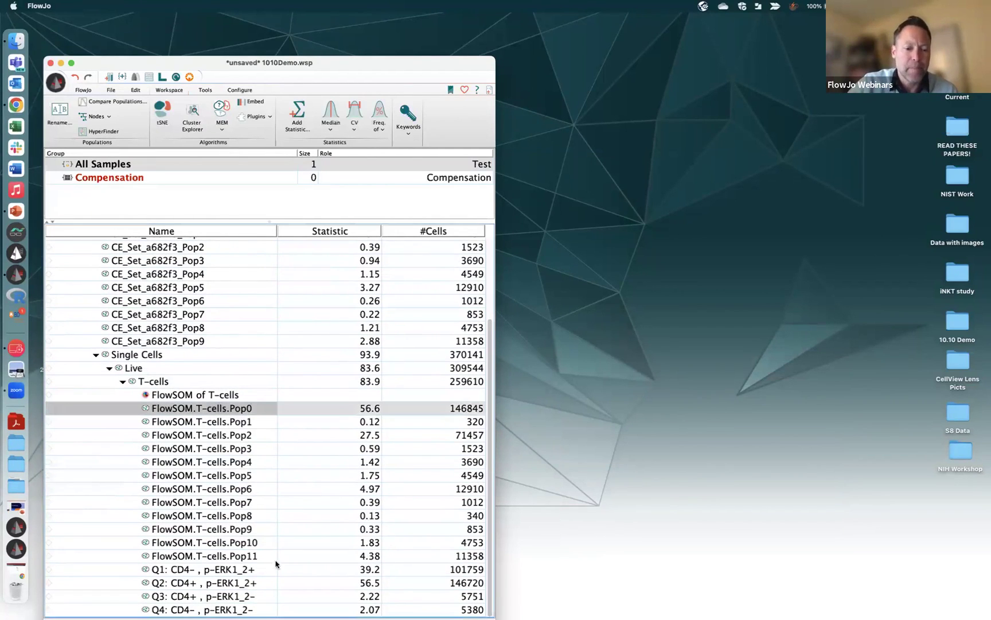
left_click(254, 558, "shift")
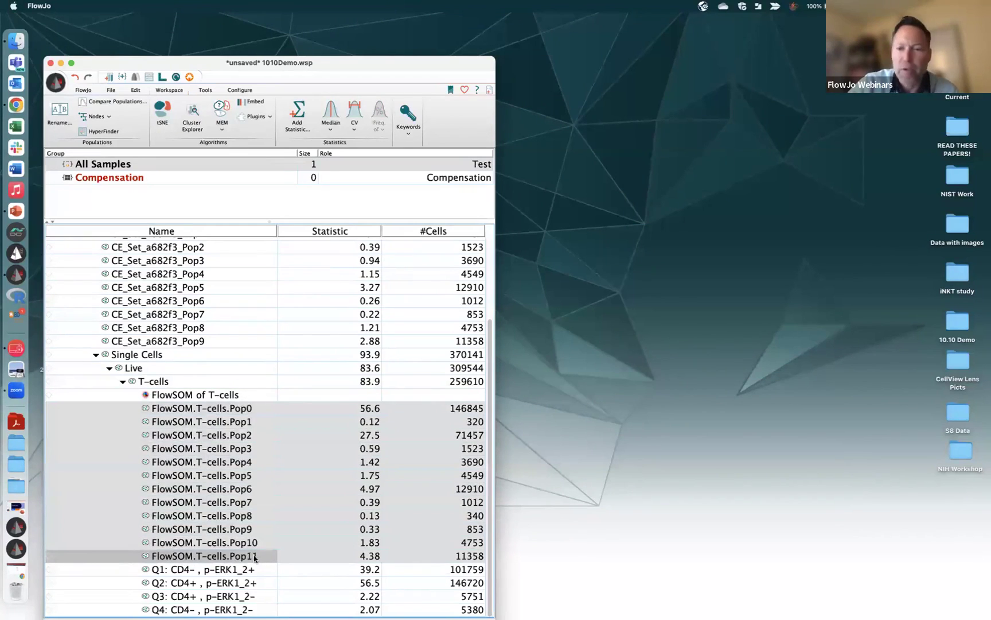
left_click(223, 127)
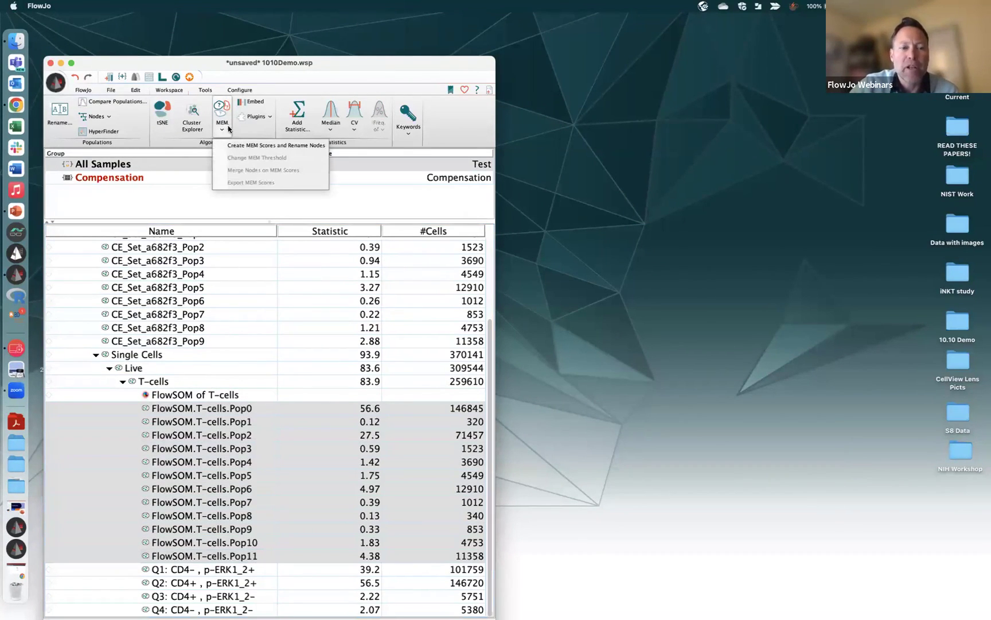
left_click(257, 146)
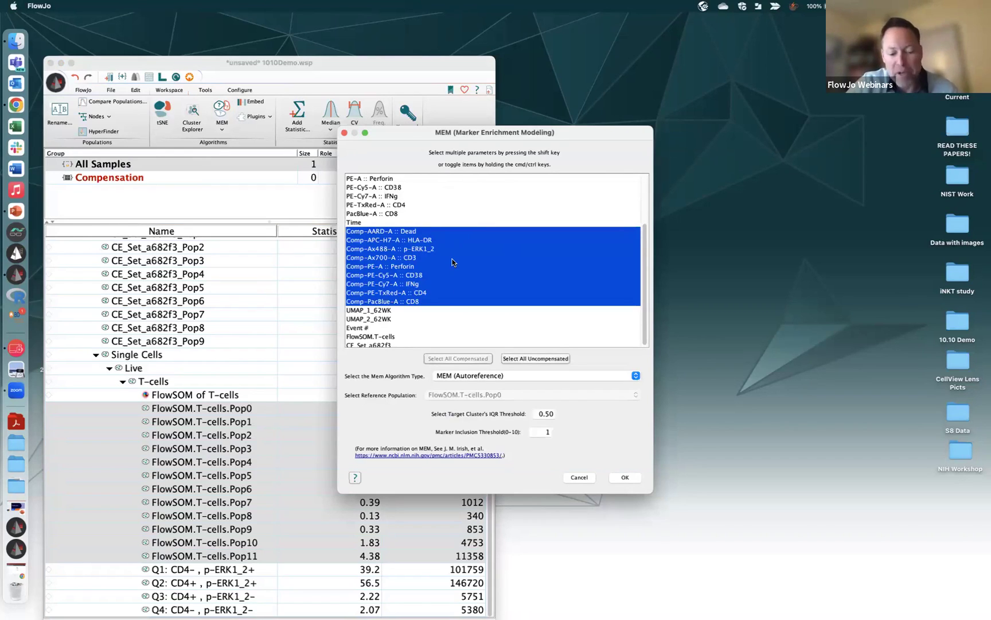
Exclude the Comp-AARD-A :: Dead marker, keep MEM (Autoreference), and run the MEM renaming
left_click(420, 232, "super")
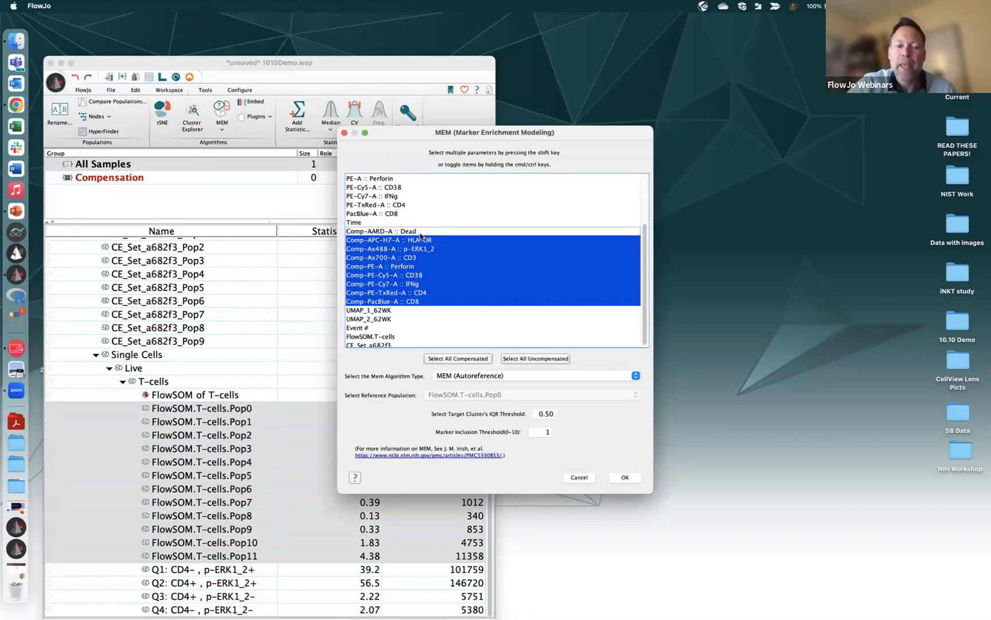
left_click(533, 377)
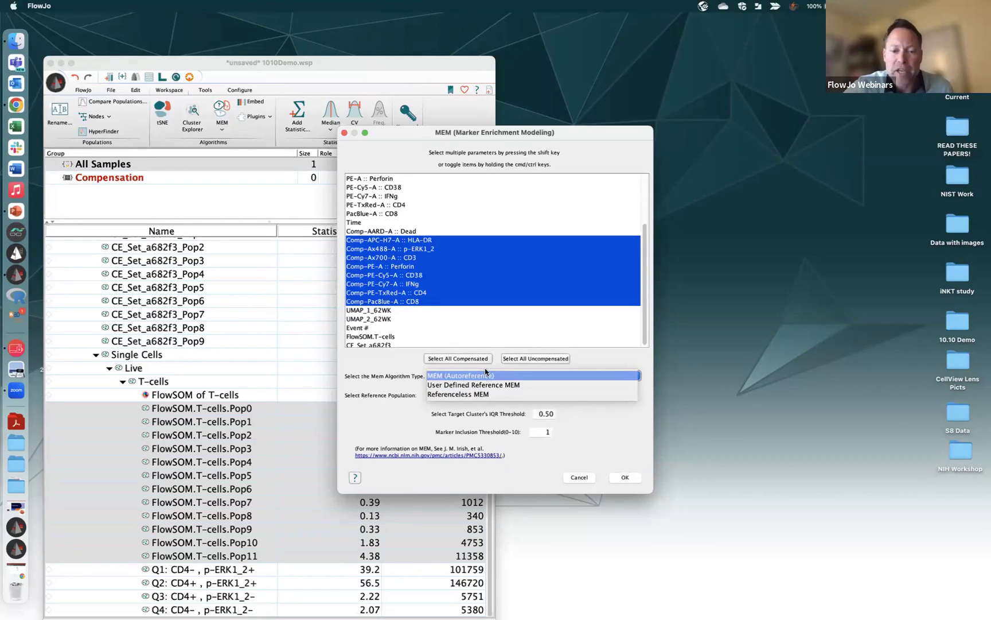
left_click(485, 376)
left_click(624, 482)
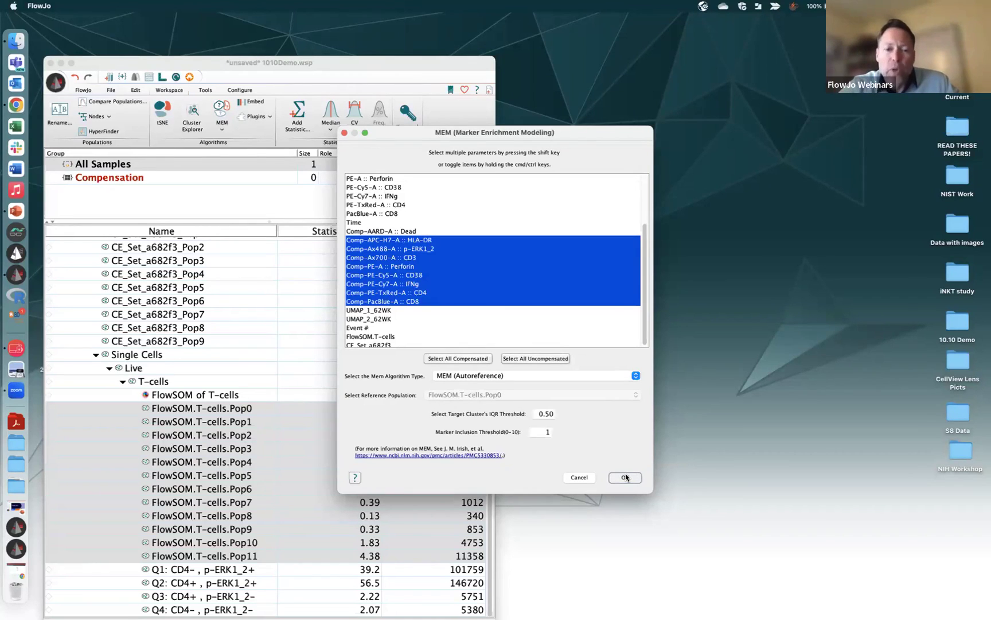
left_click(625, 477)
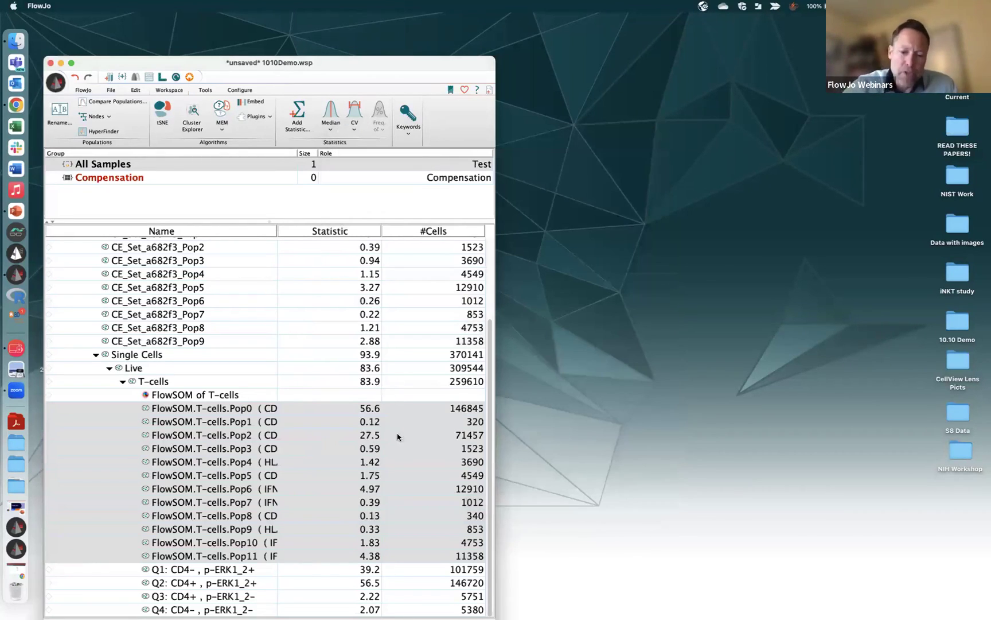
Widen the workspace and Name column to show full MEM labels, then select Pop0 through Pop11
left_click_drag(494, 610, 686, 572)
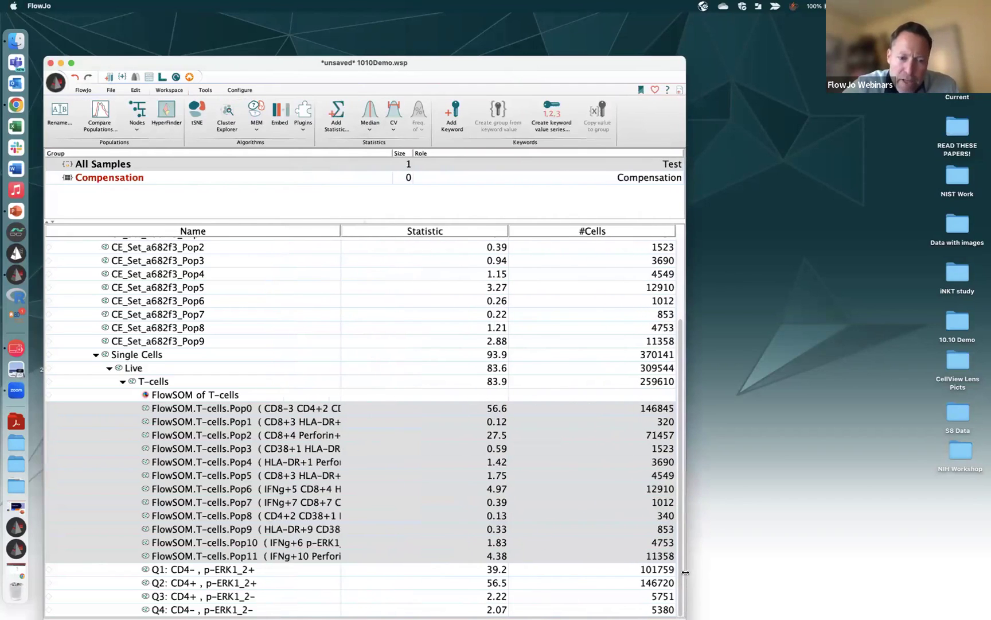
left_click_drag(341, 231, 550, 226)
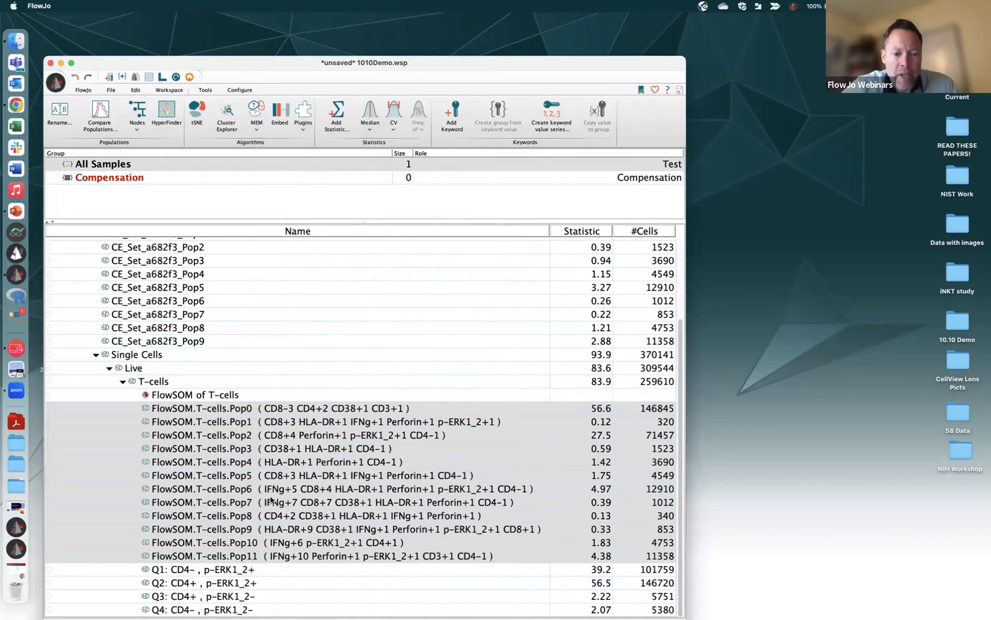
left_click(240, 359)
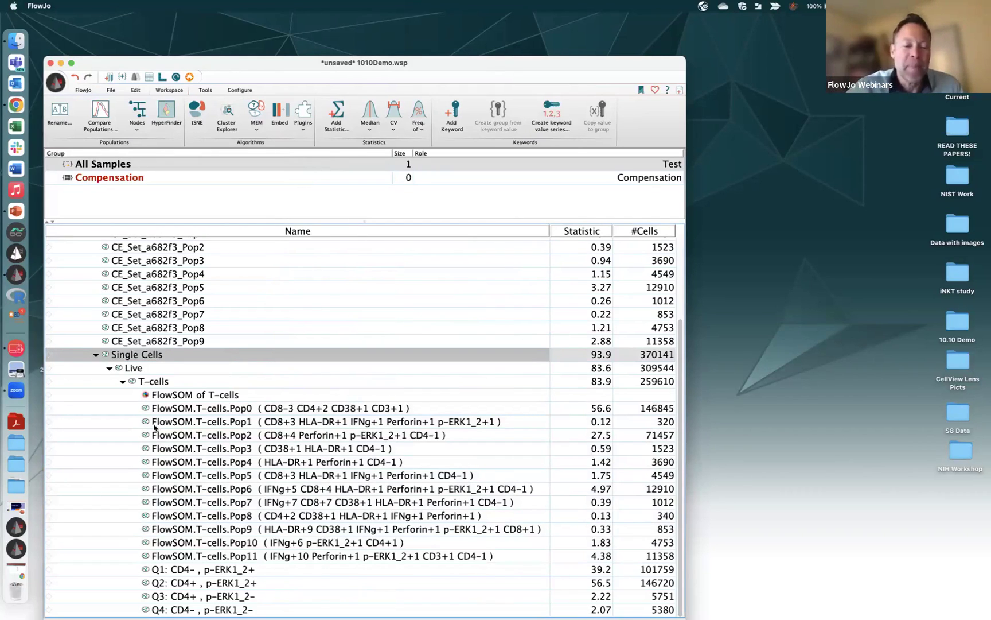
left_click(307, 530)
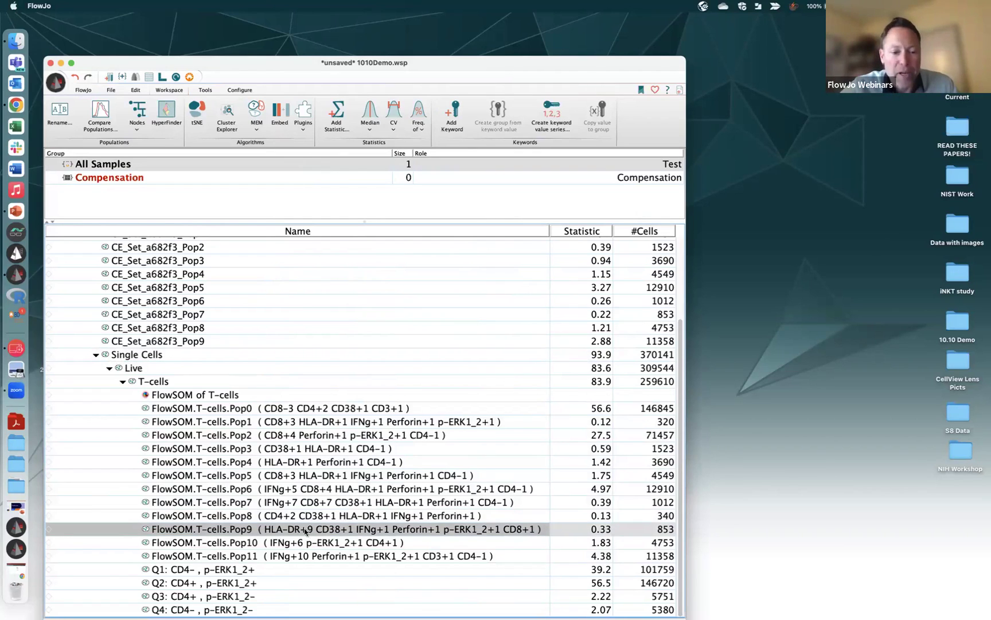
left_click(307, 409)
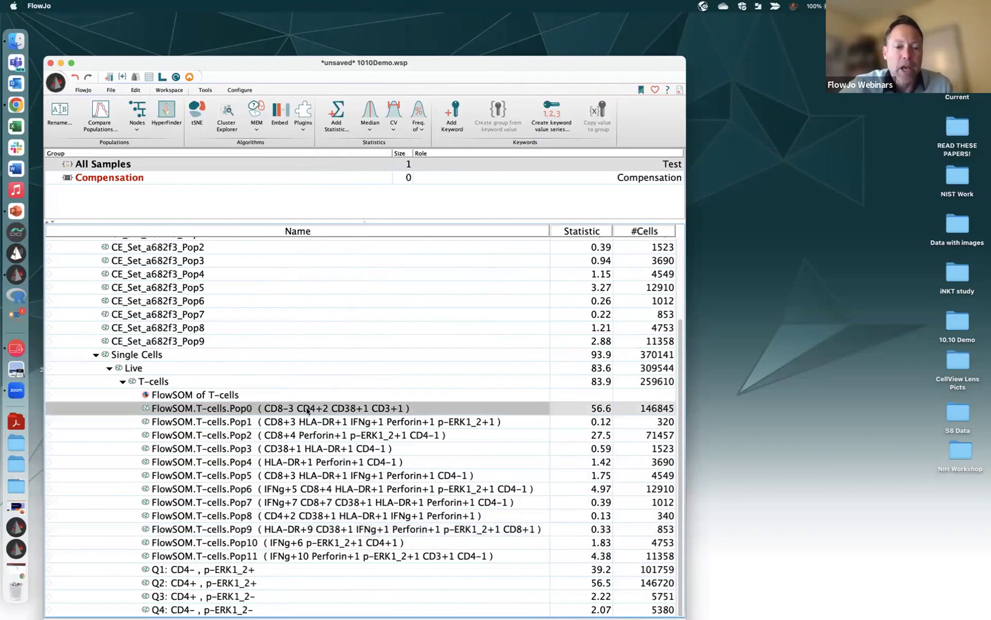
left_click(313, 554, "shift")
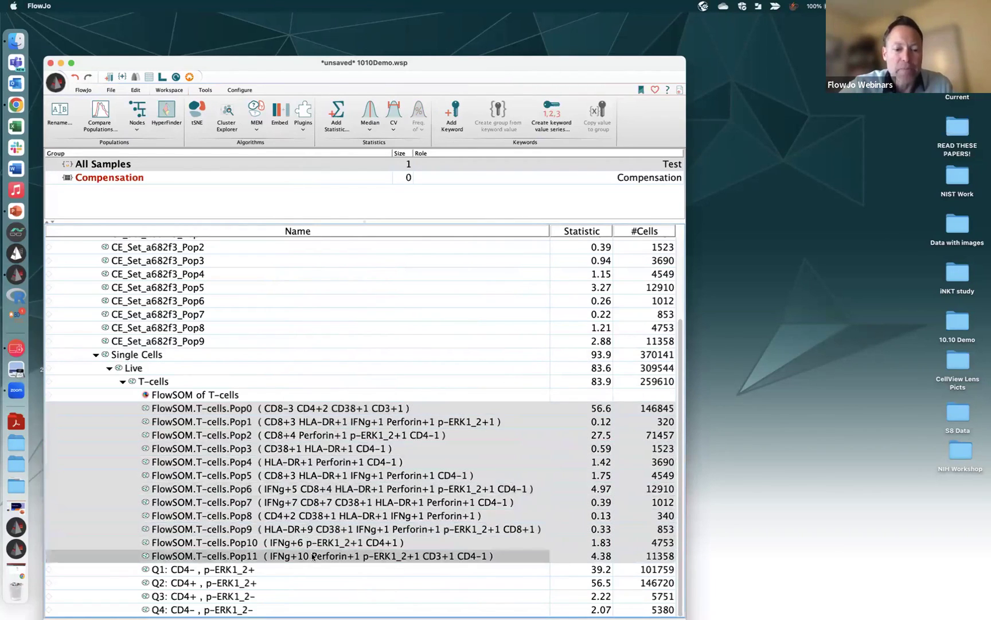
left_click(262, 132)
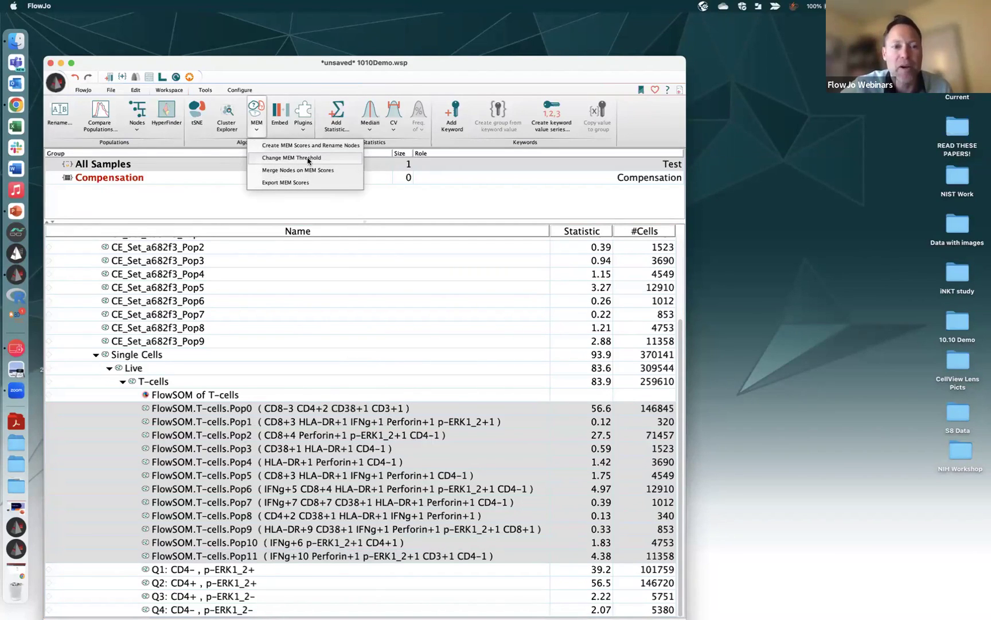
Set the MEM Marker Inclusion Threshold to 2 and sign in with the account password
left_click(308, 160)
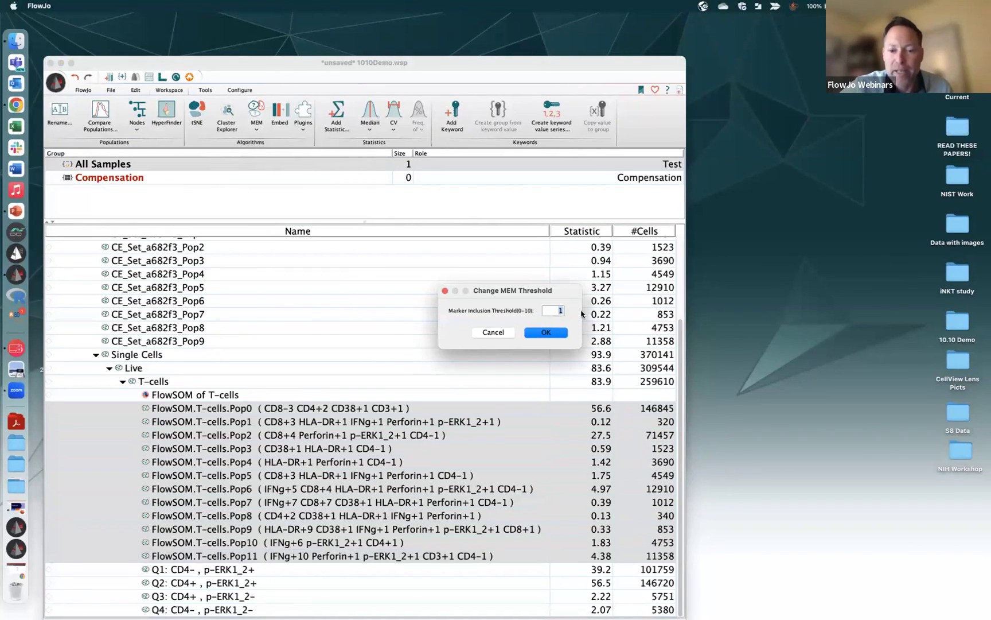
type("2")
left_click(560, 335)
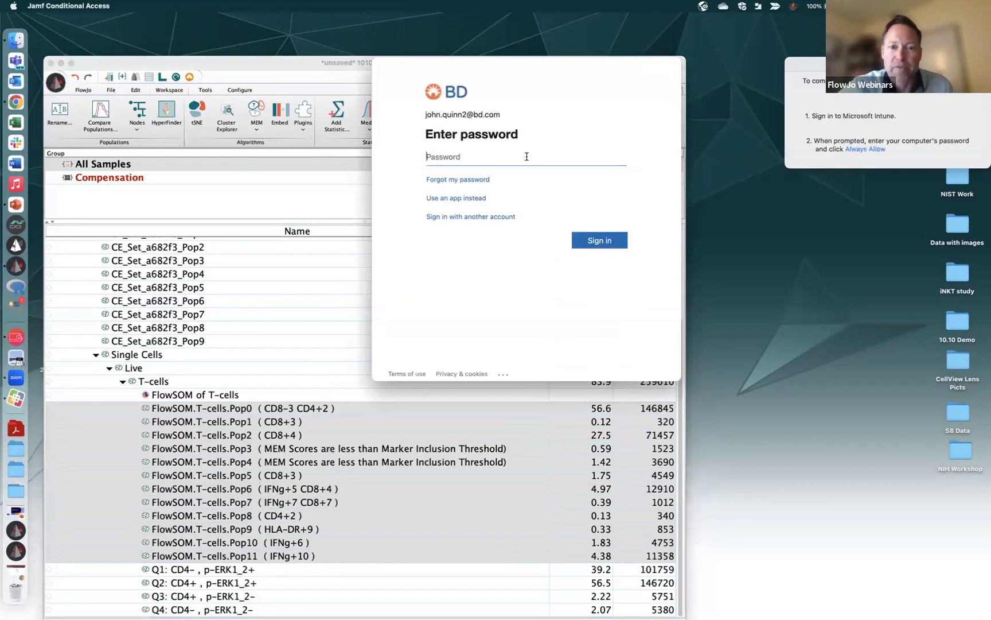
type("••••••••••")
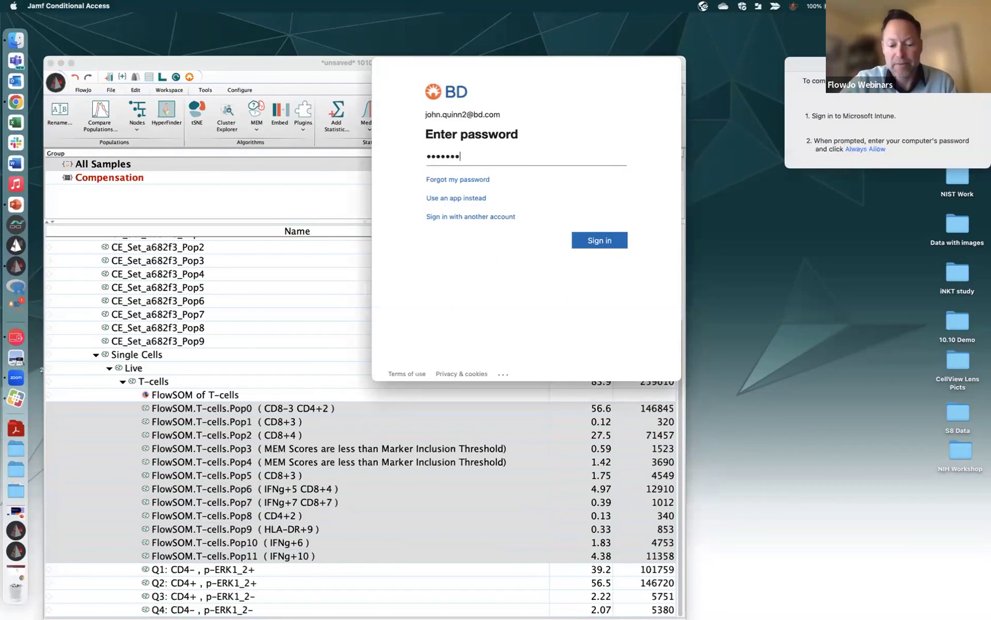
type("•••")
left_click(596, 247)
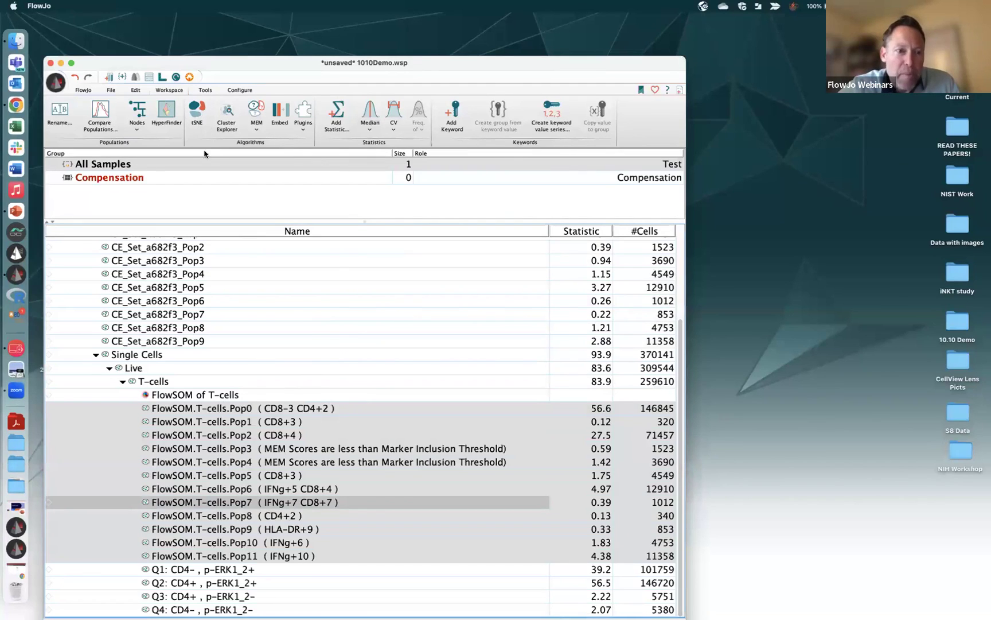
Export the MEM scores with node names as an exportMemScores CSV to the Desktop
left_click(255, 125)
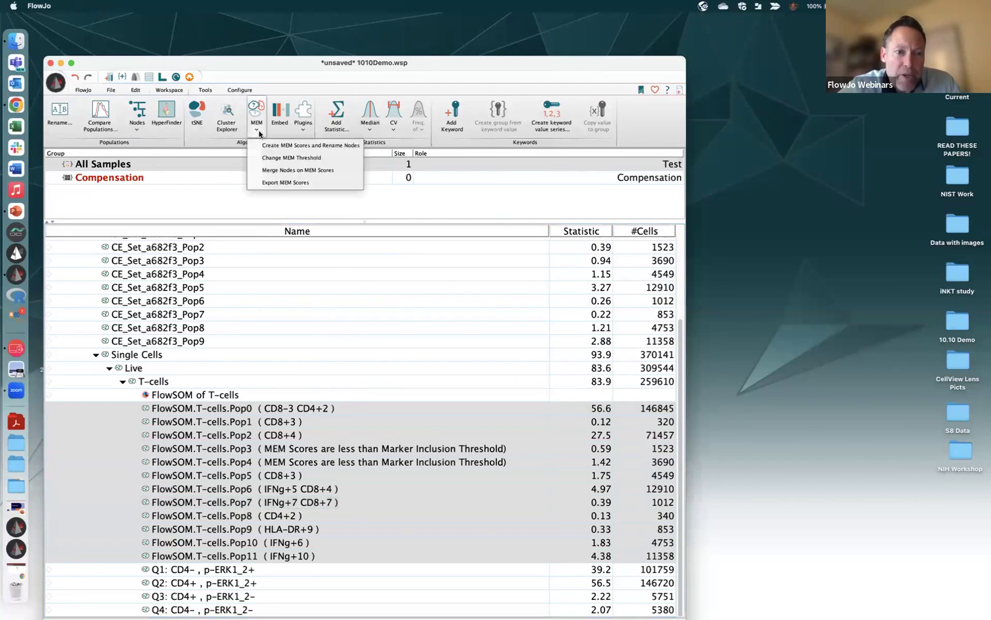
left_click(290, 183)
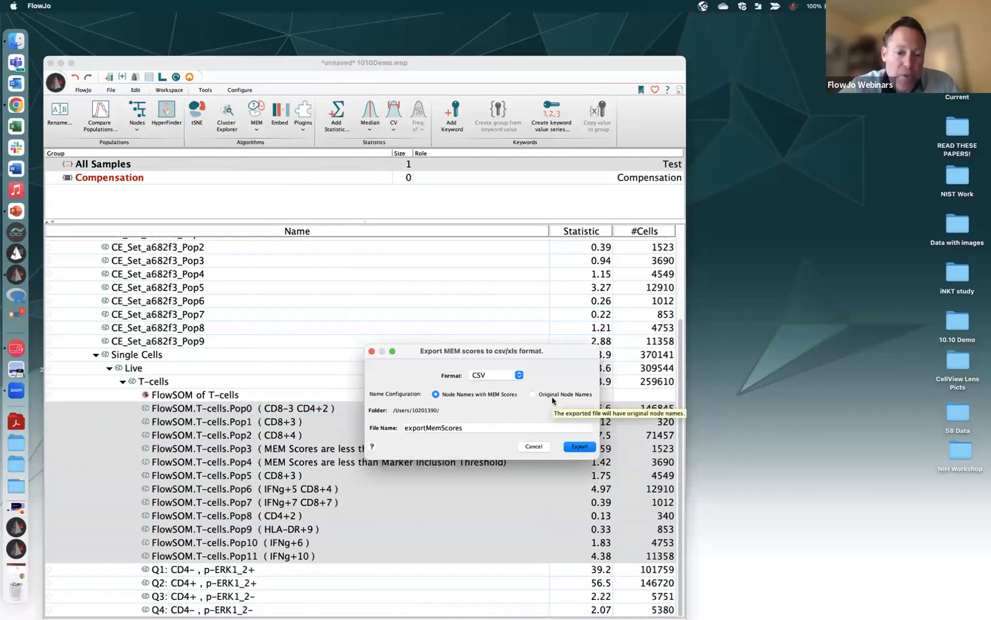
left_click(433, 409)
left_click(325, 268)
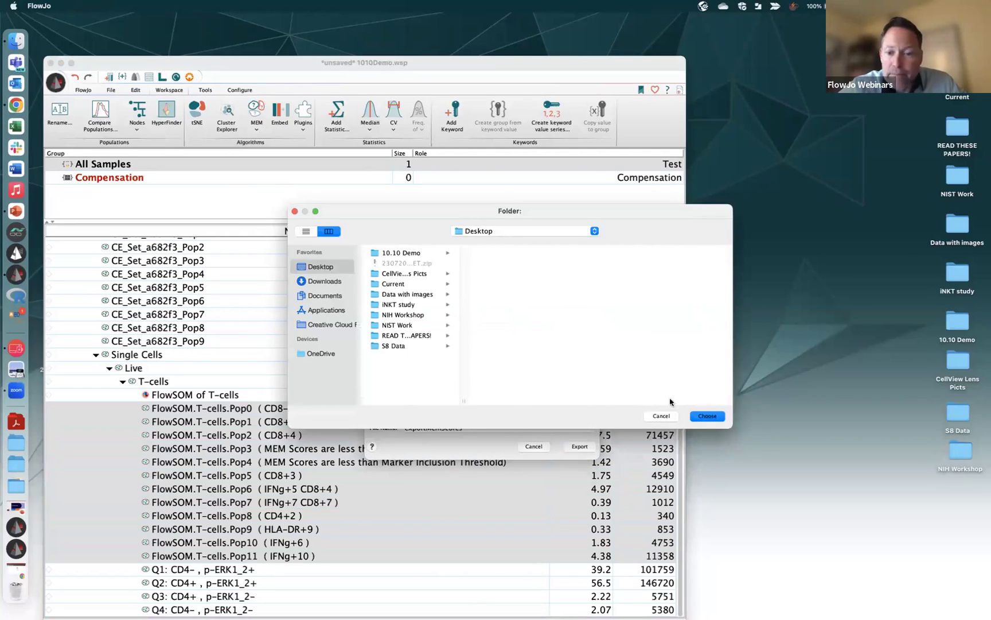
left_click(707, 416)
left_click(583, 447)
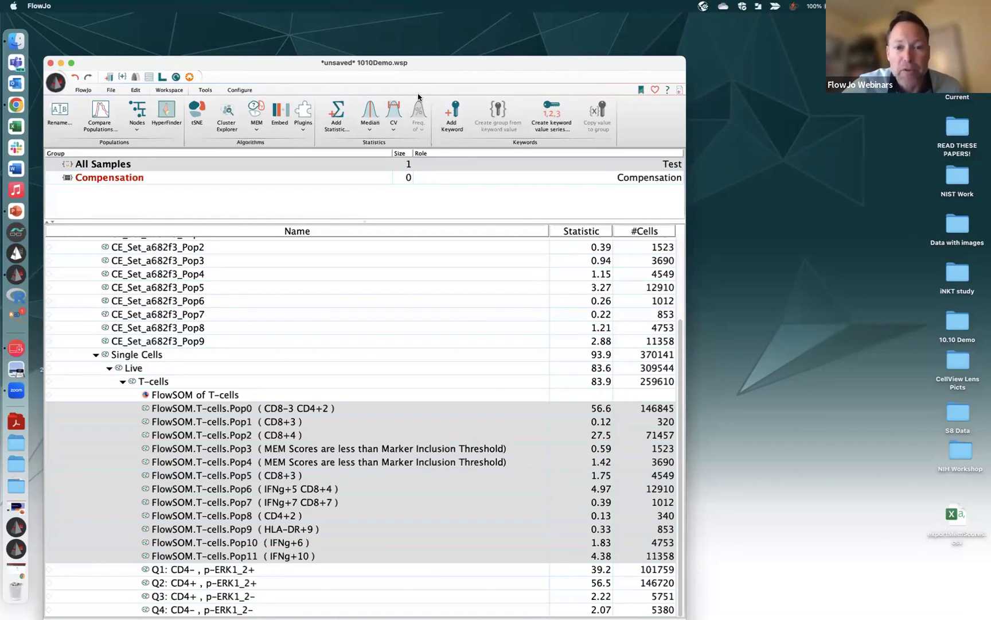
left_click(351, 409)
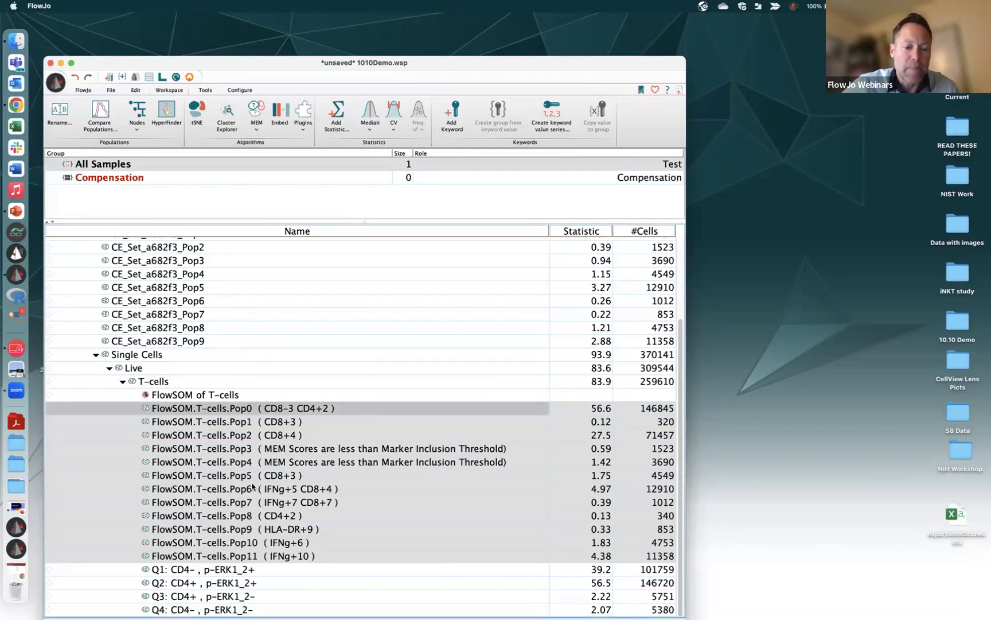
Open the MEM dropdown in the Algorithms toolbar
left_click(259, 129)
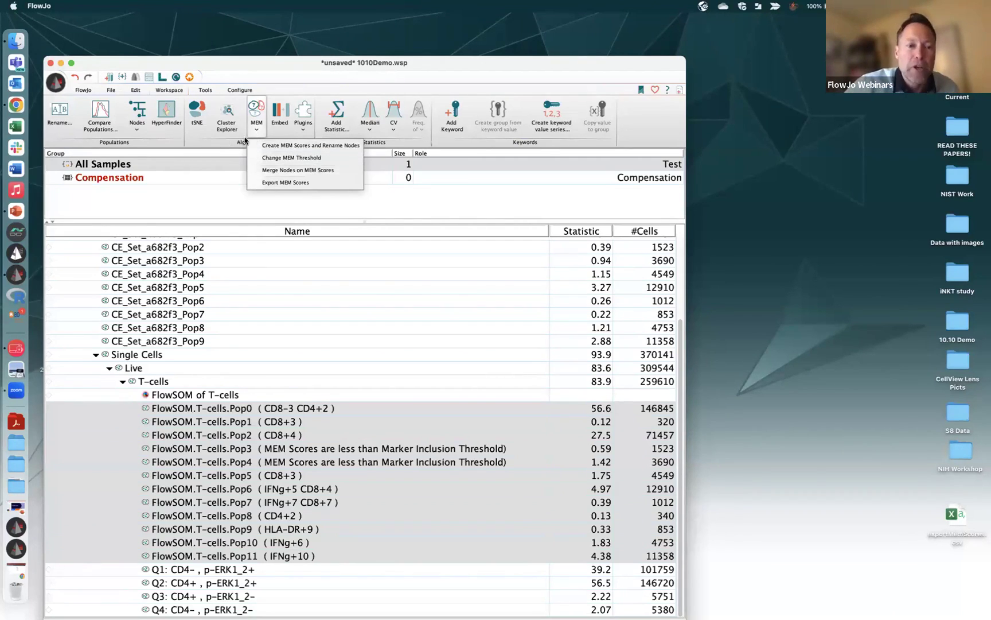
Merge nodes on MEM scores with a Cluster Merge threshold of 0
left_click(286, 171)
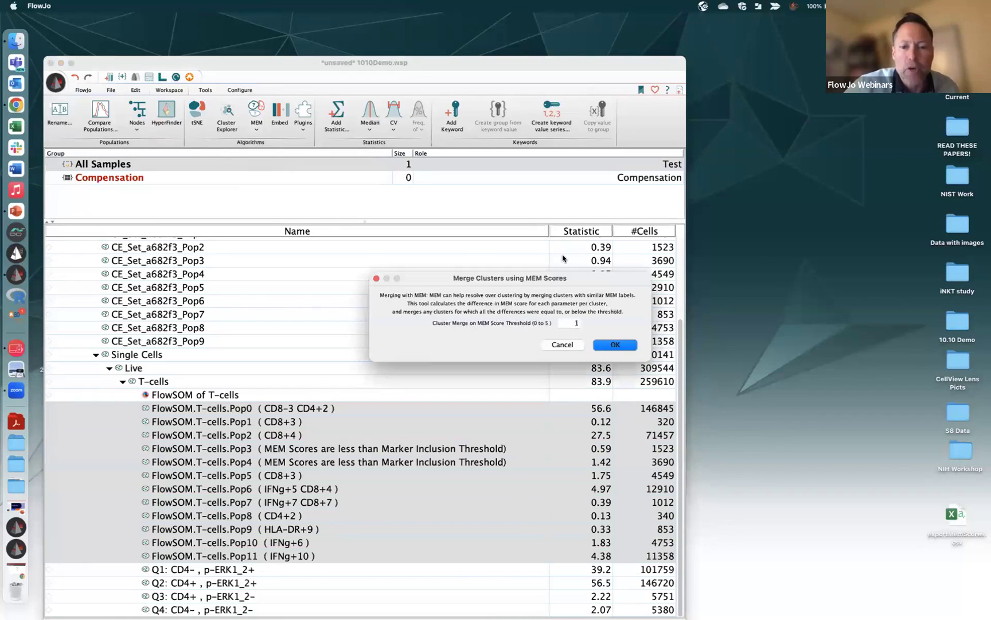
double_click(566, 319)
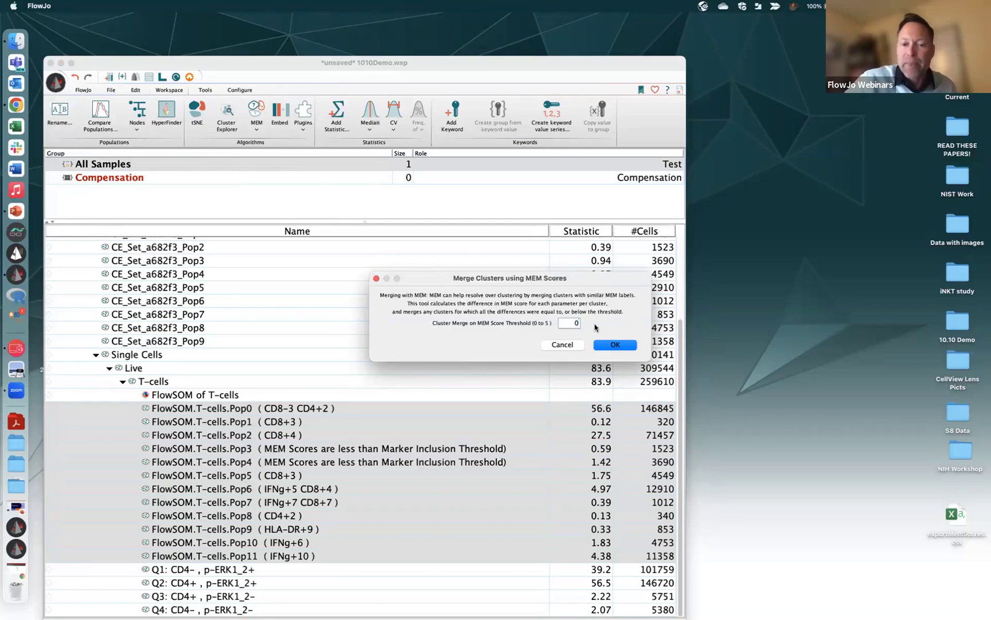
left_click(613, 343)
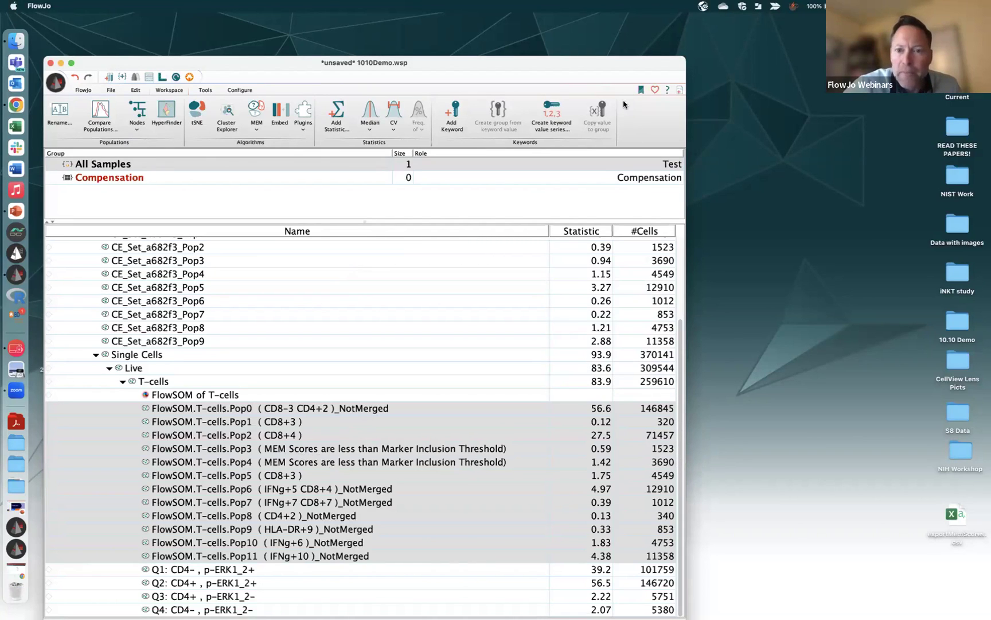
left_click_drag(638, 69, 634, 25)
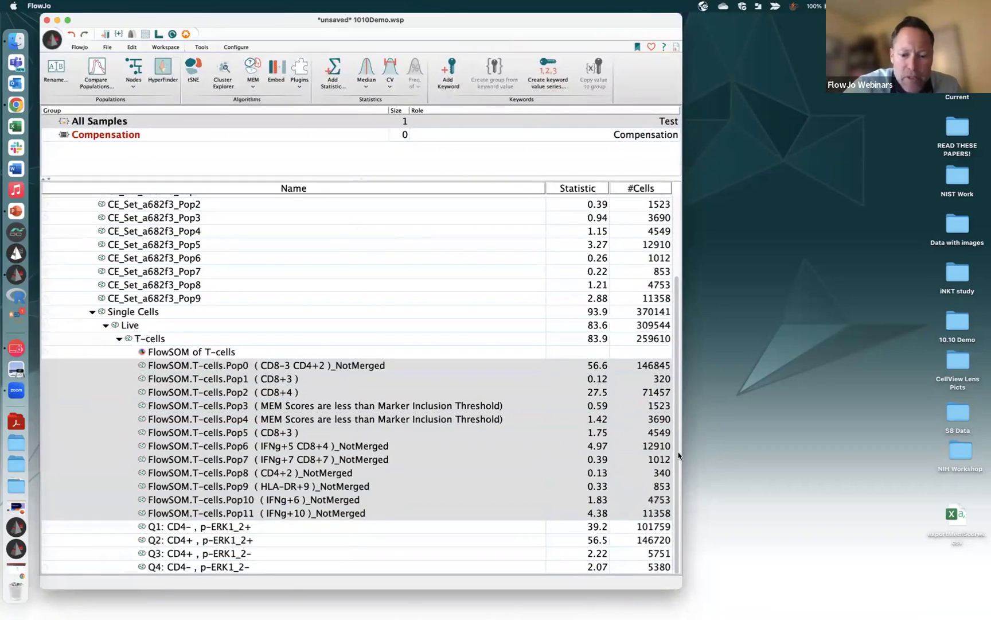
Enlarge the workspace window so more population rows are visible
left_click_drag(678, 583, 689, 614)
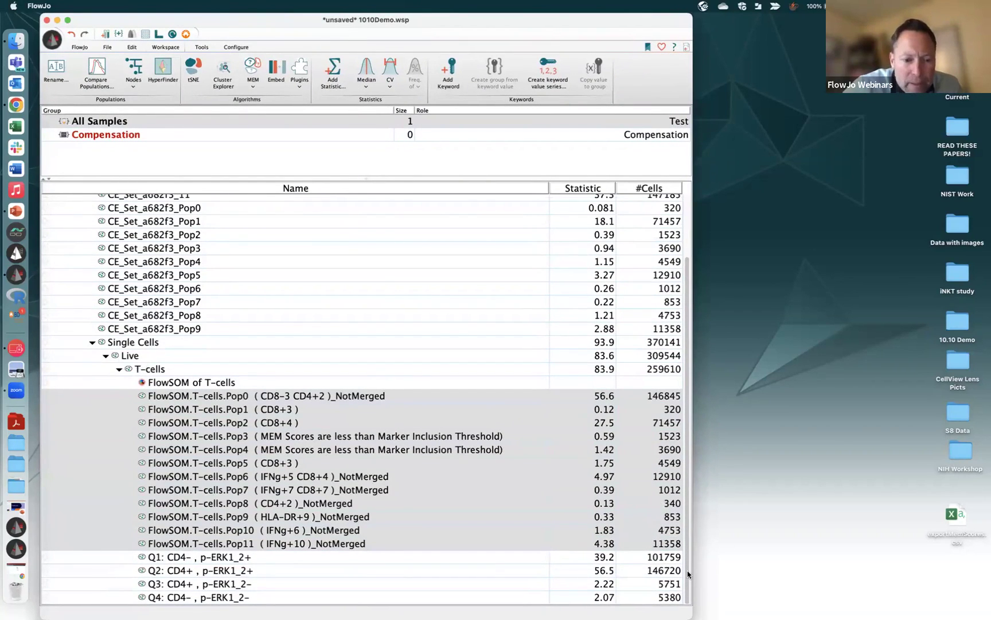
scroll(690, 547, "up", 3)
scroll(688, 585, "down", 3)
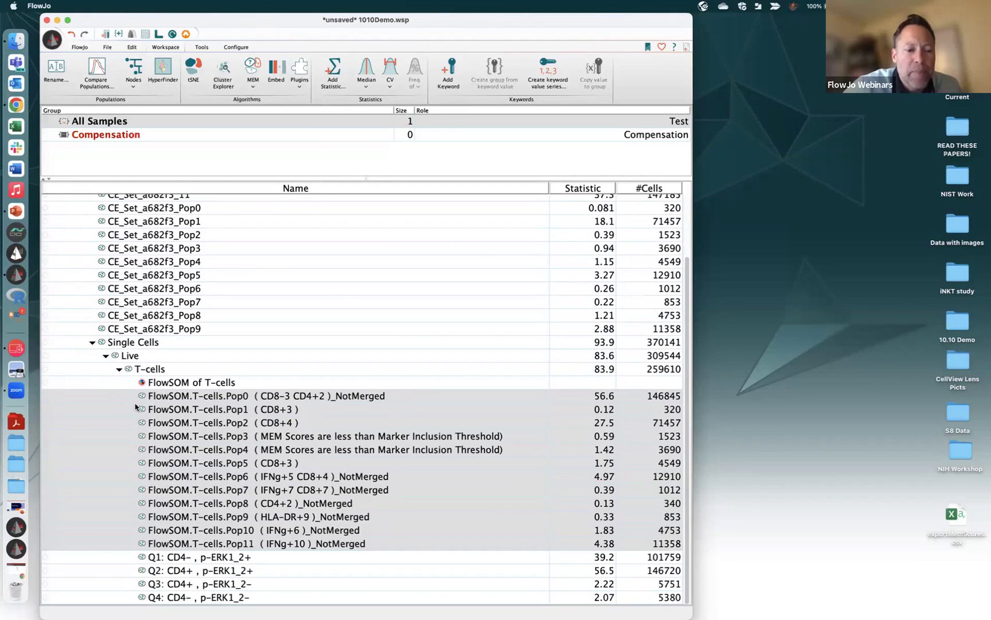
Collapse and re-expand T-cells, showing merged Cluster_2, 3, 6 and Cluster_4, 5 at the list bottom
left_click(119, 369)
left_click(116, 445)
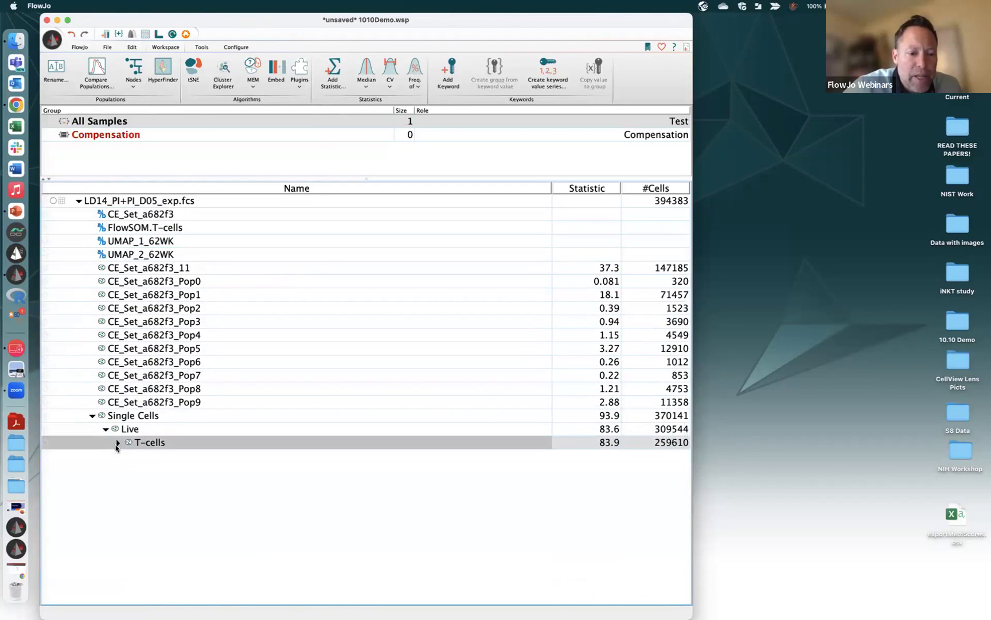
left_click(117, 444)
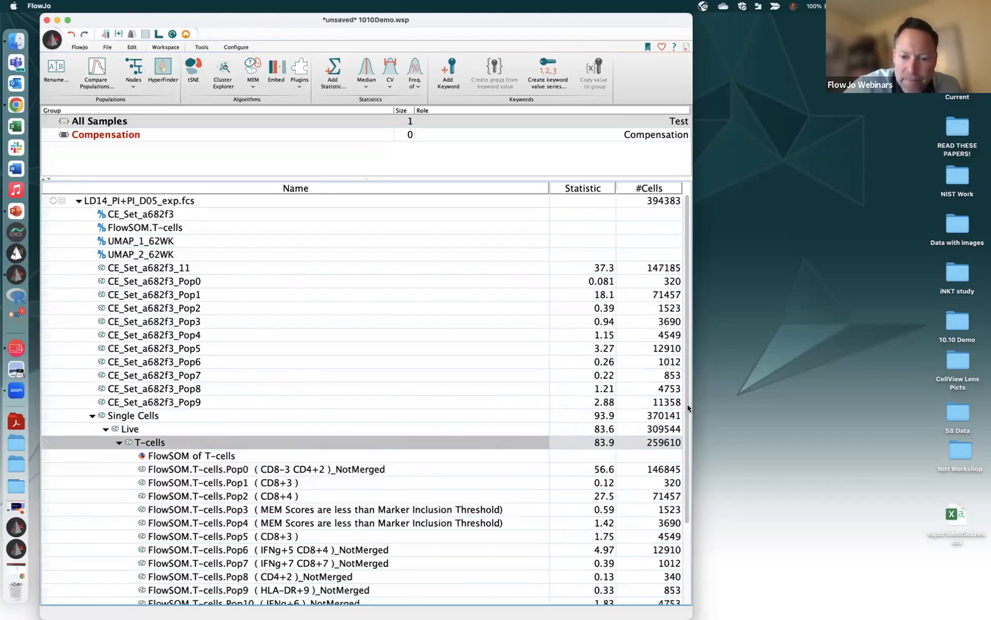
left_click_drag(687, 404, 694, 527)
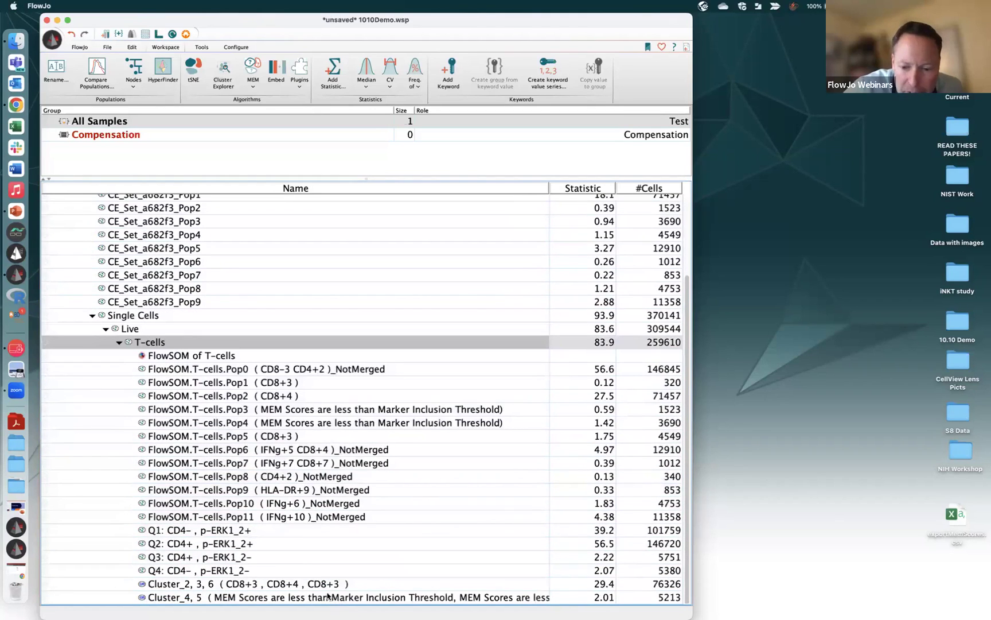
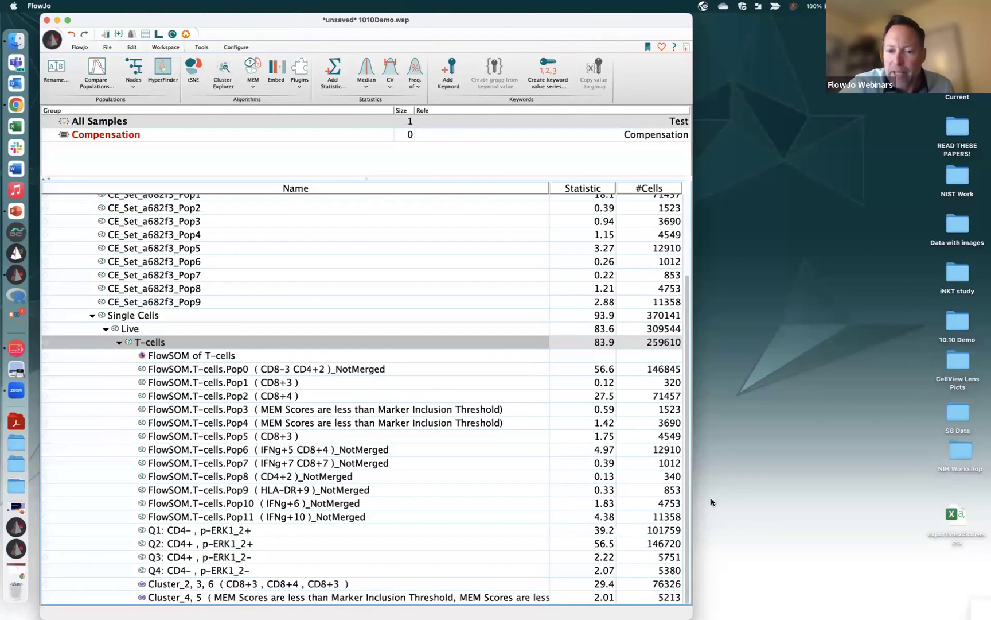
Select the LD14_PI+PI_D05_exp.fcs sample at the top of the workspace tree
scroll(692, 286, "up", 5)
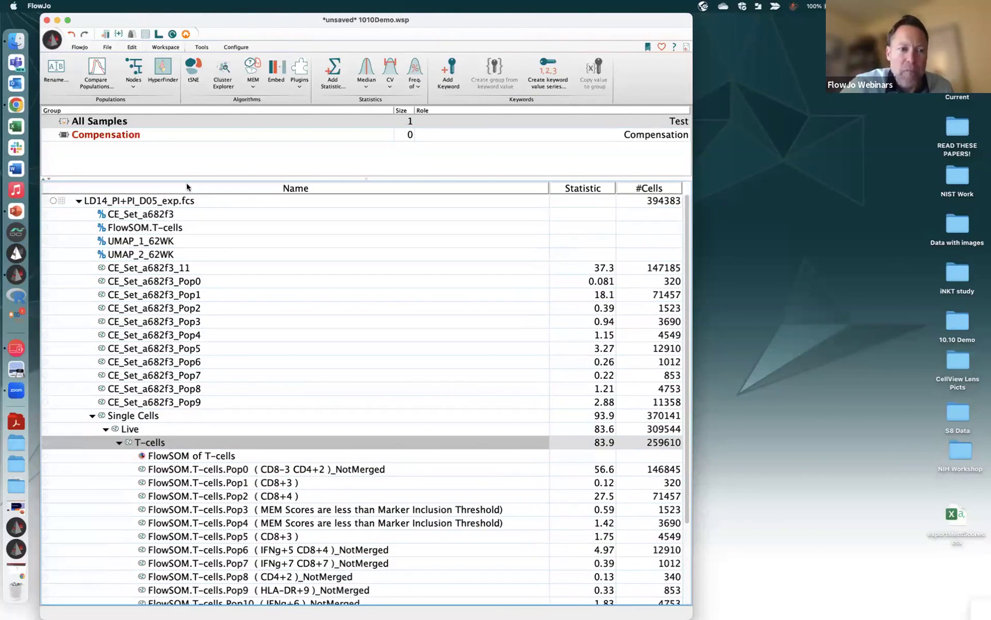
left_click(173, 199)
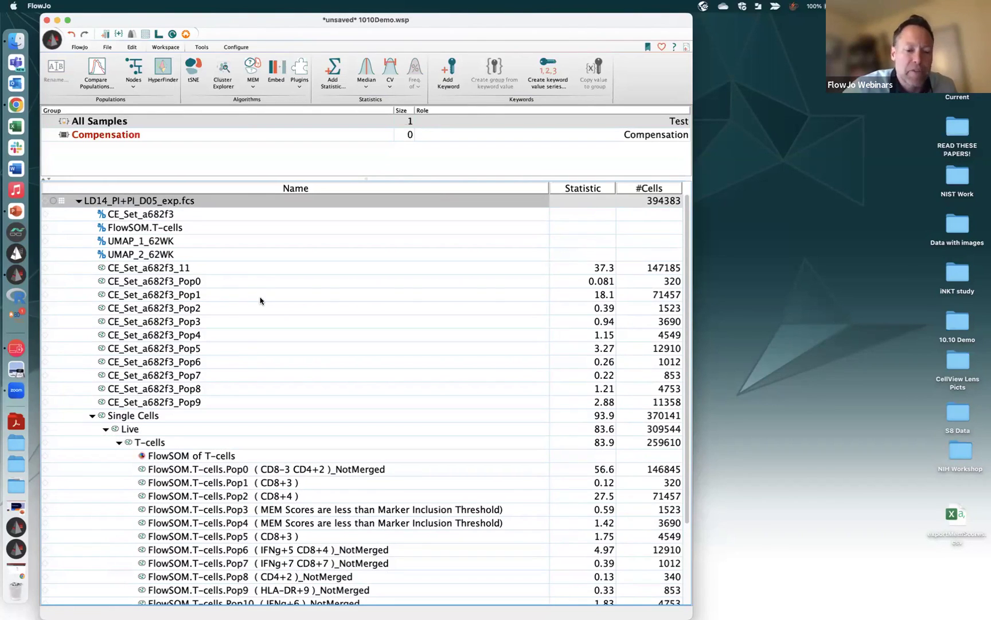
Open HyperFinder's parameter selection and enlarge its setup window
left_click(167, 75)
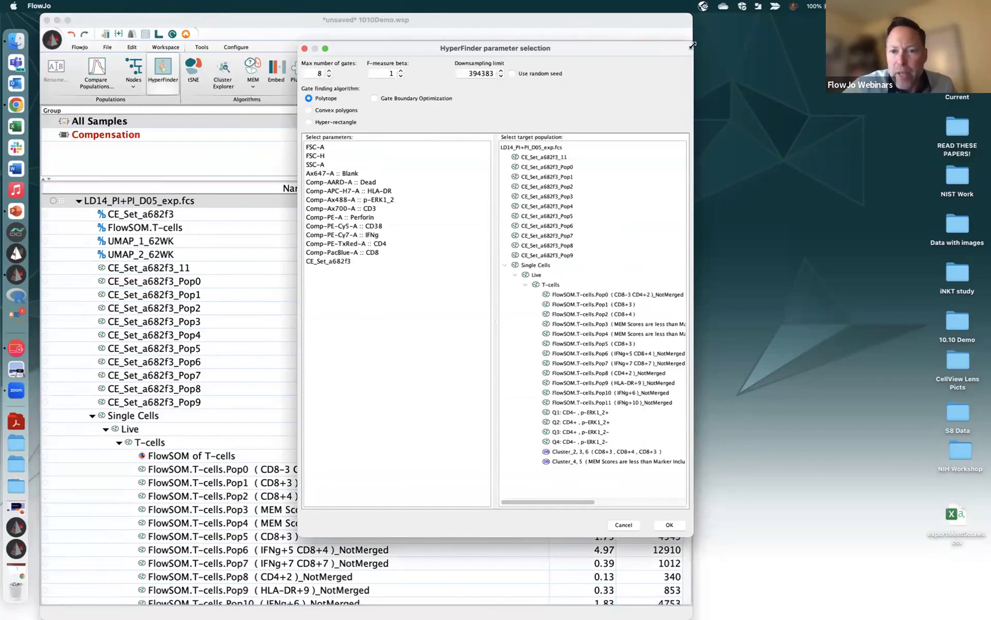
left_click_drag(692, 43, 707, 78)
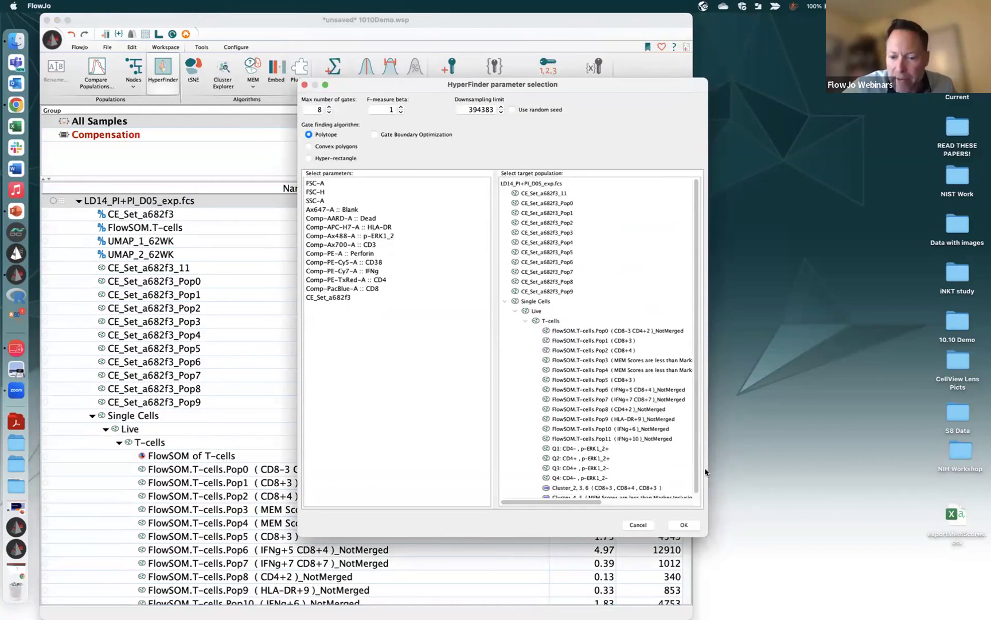
left_click_drag(708, 537, 779, 579)
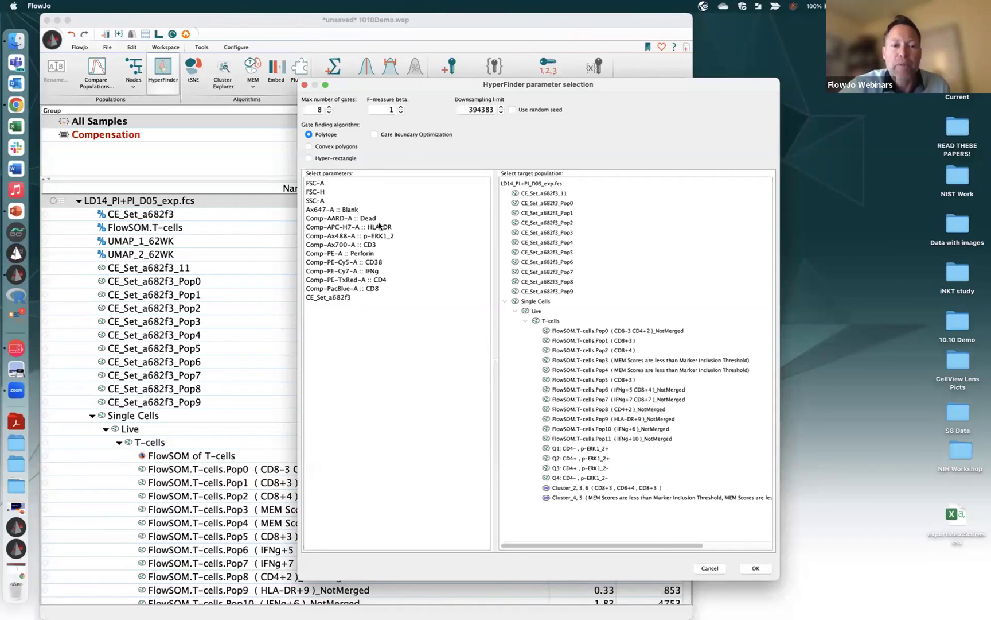
Choose FSC-A, FSC-H, SSC-A, Dead and HLA-DR through CD8, target FlowSOM.T-cells.Pop6, and run HyperFinder
left_click(381, 228)
left_click(384, 289, "shift")
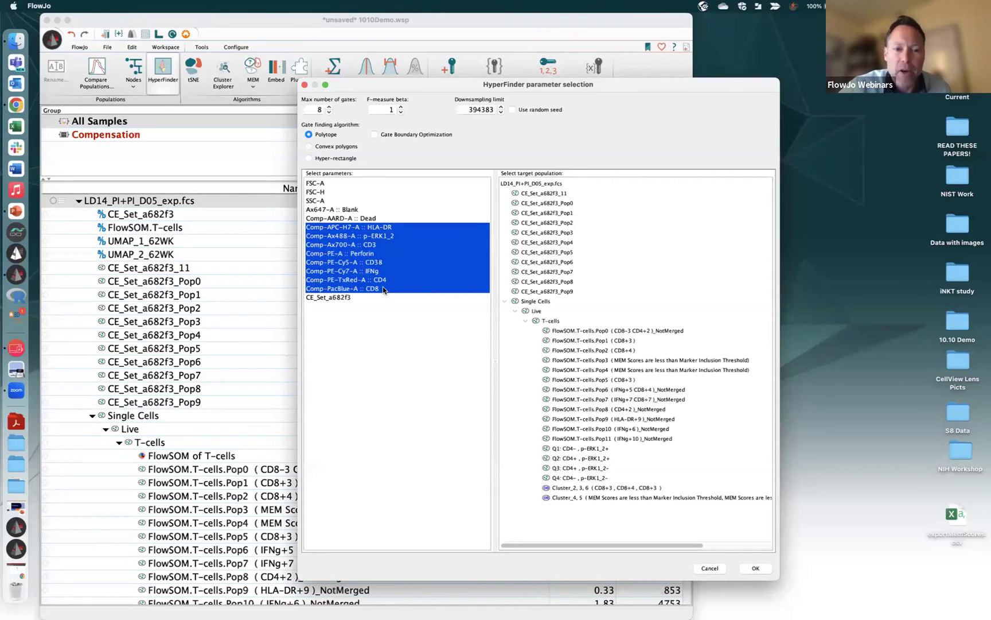
left_click(324, 183, "super")
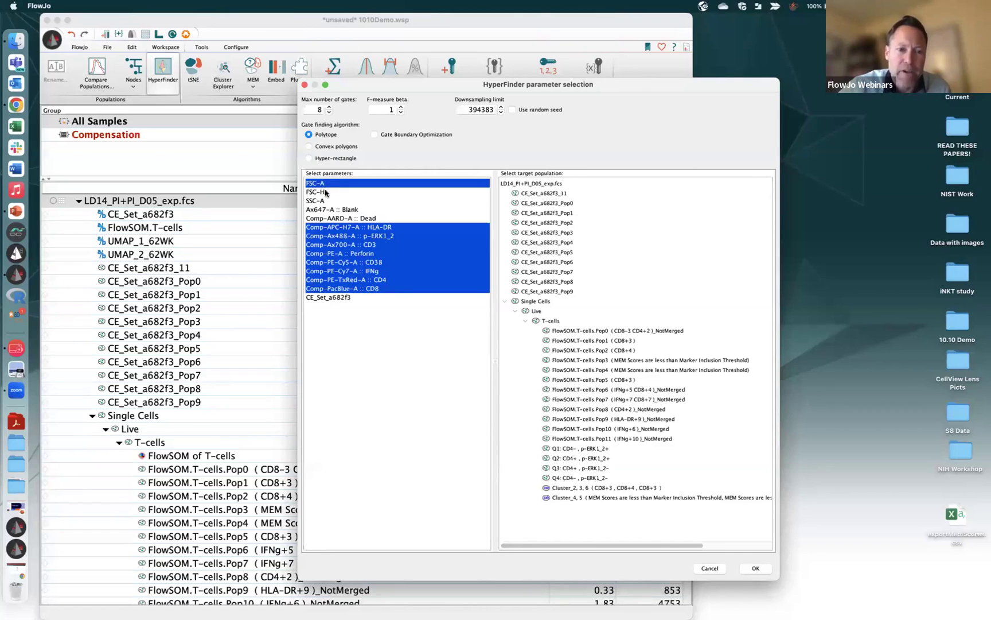
left_click(327, 201, "super")
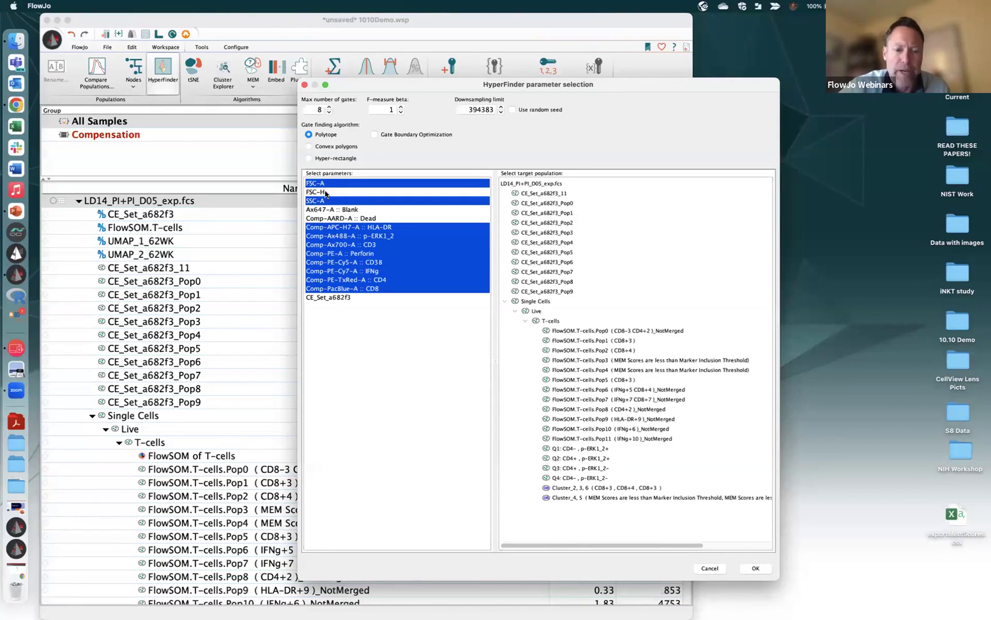
left_click(325, 193, "super")
left_click(364, 227, "super")
left_click(364, 221, "super")
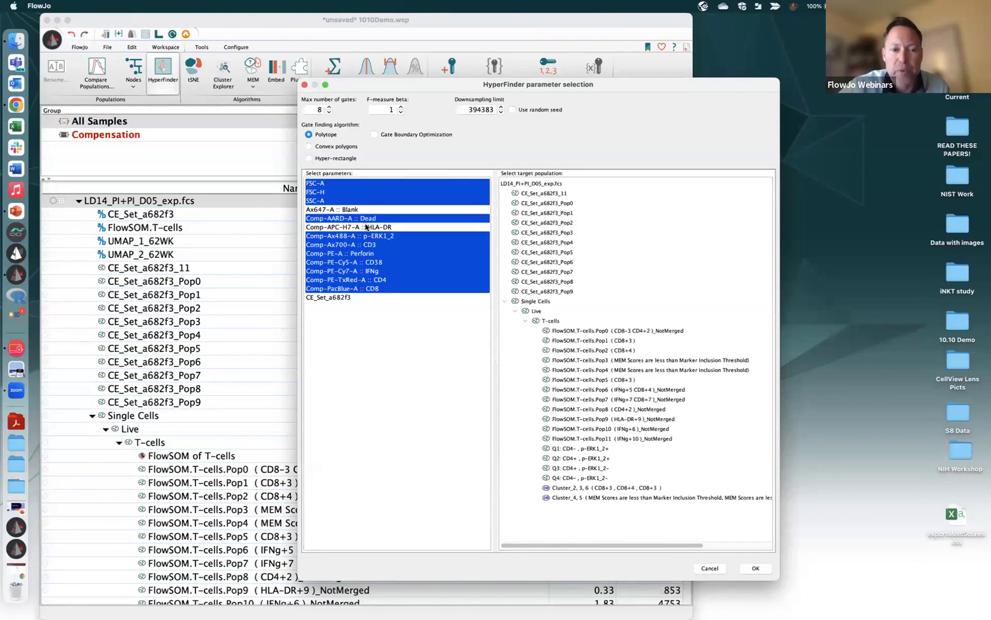
left_click(366, 226, "super")
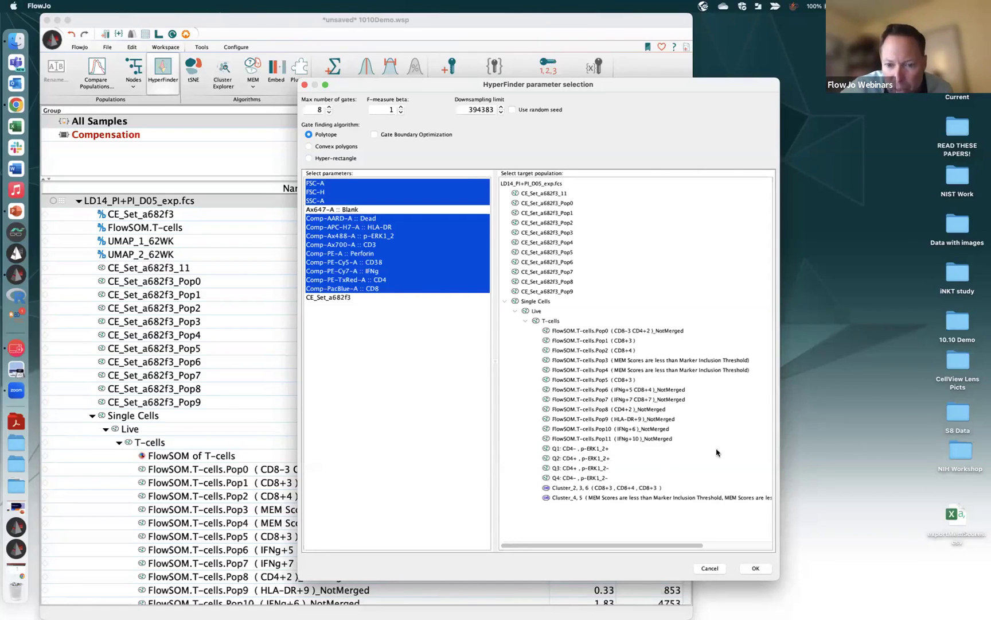
left_click(655, 391)
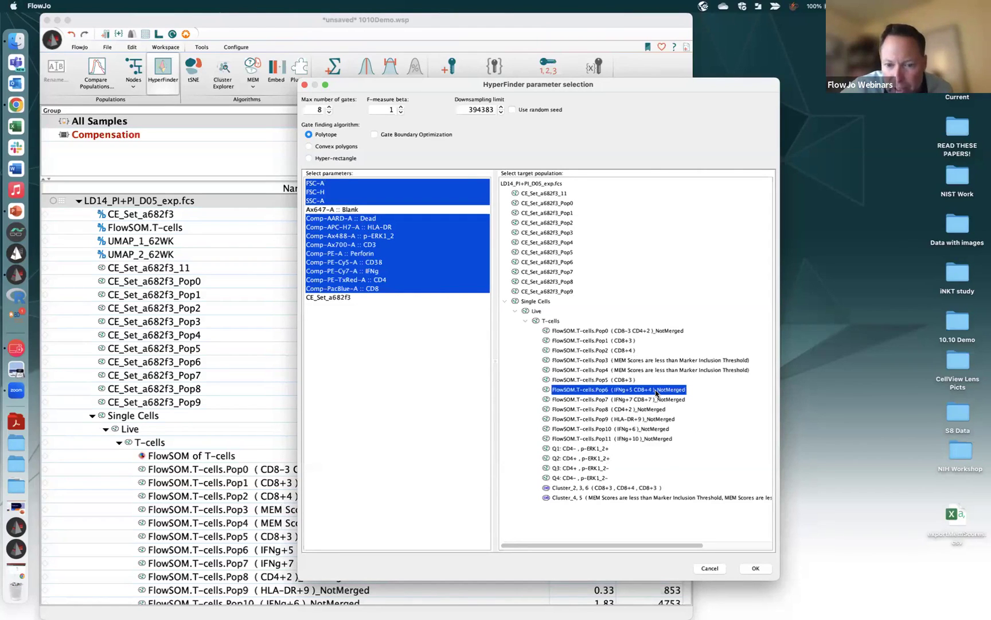
left_click(756, 568)
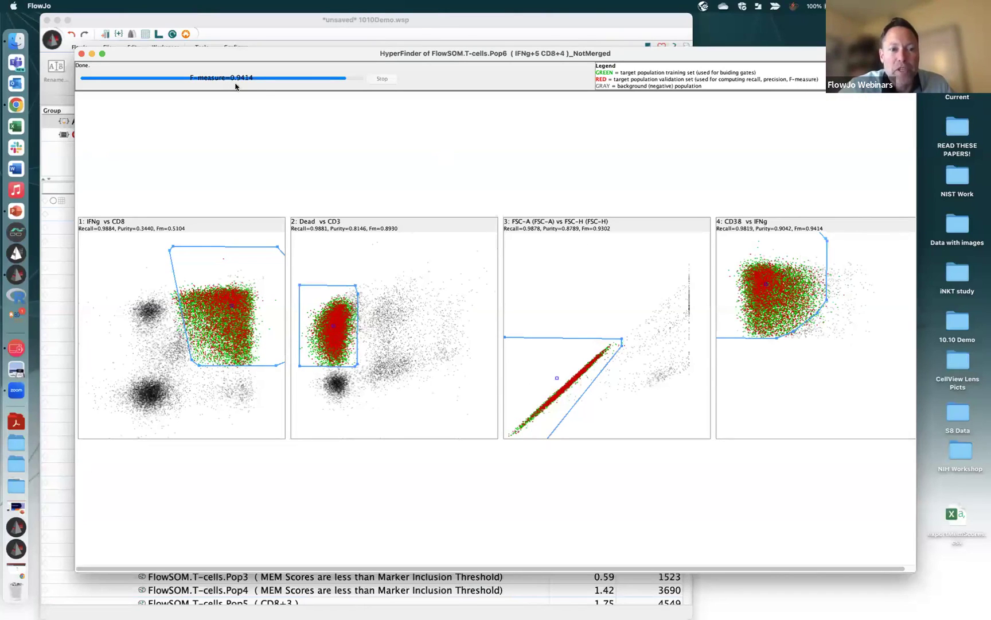
Close the HyperFinder results and bring up the actions menu for the LD14 sample
left_click(82, 54)
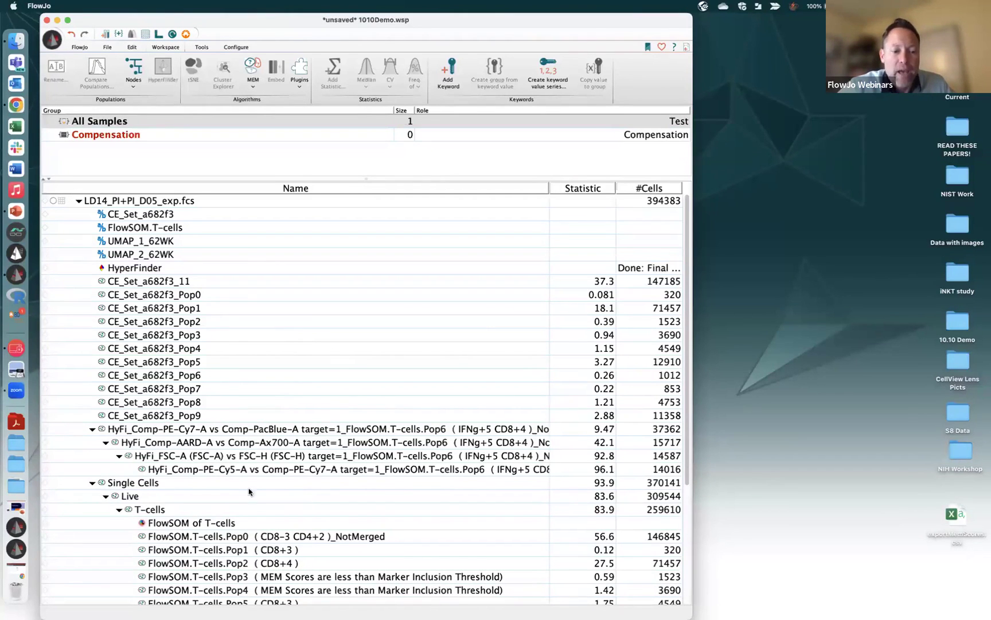
left_click(157, 202)
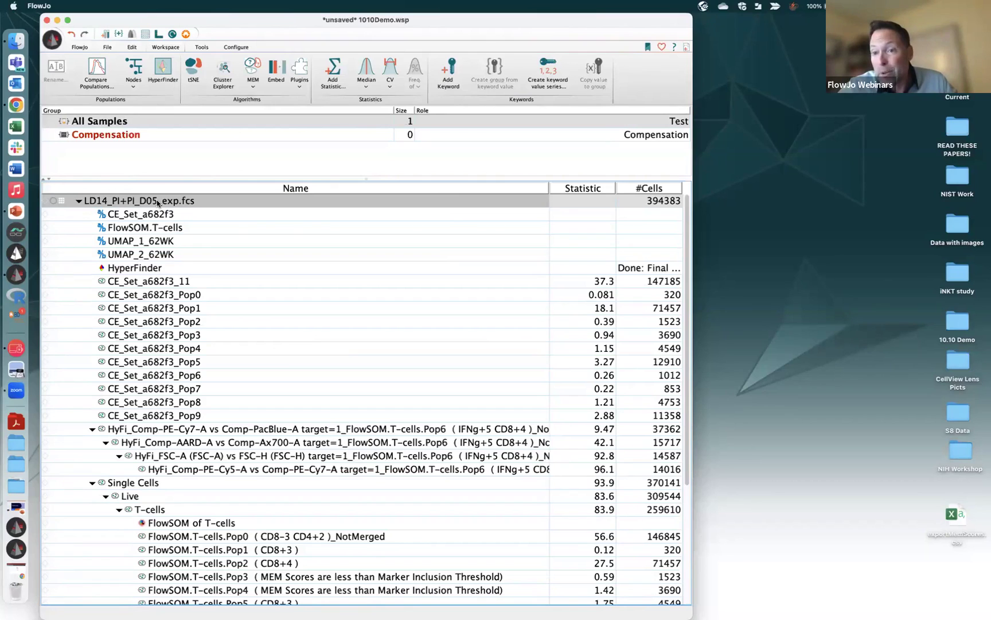
right_click(158, 202)
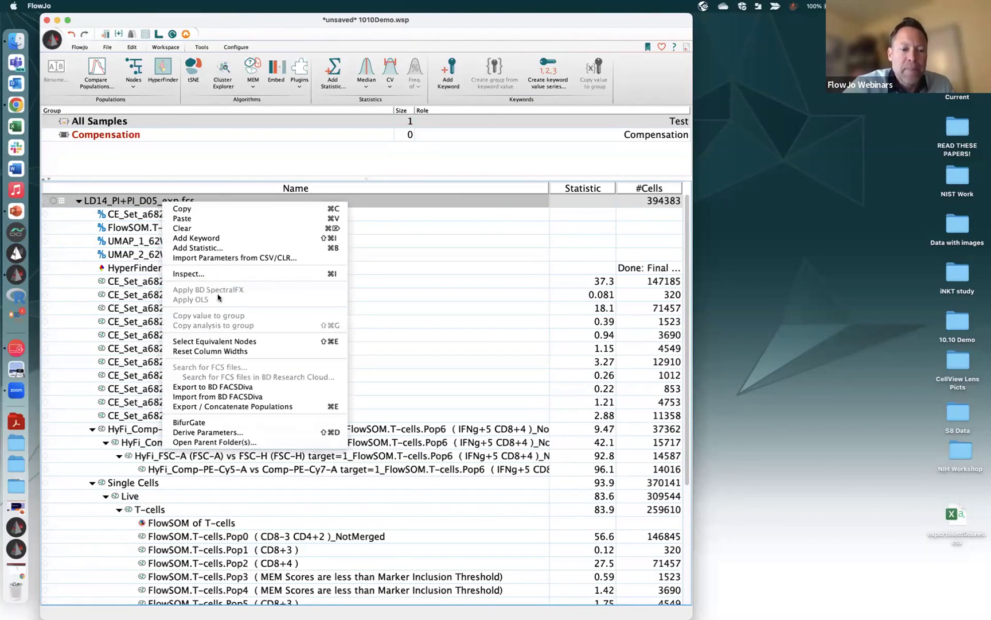
left_click(218, 387)
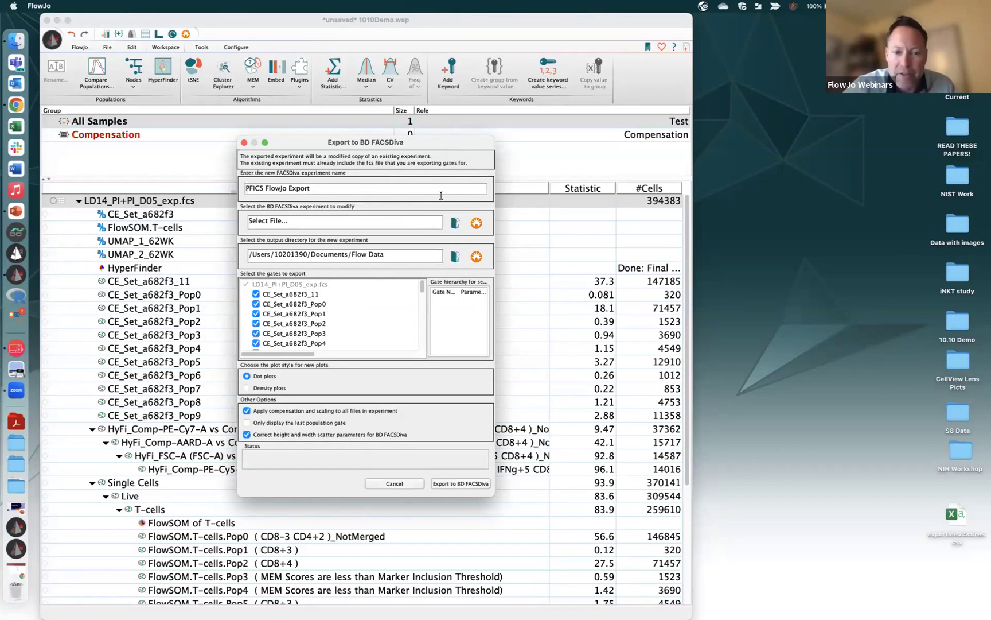
left_click_drag(493, 495, 701, 585)
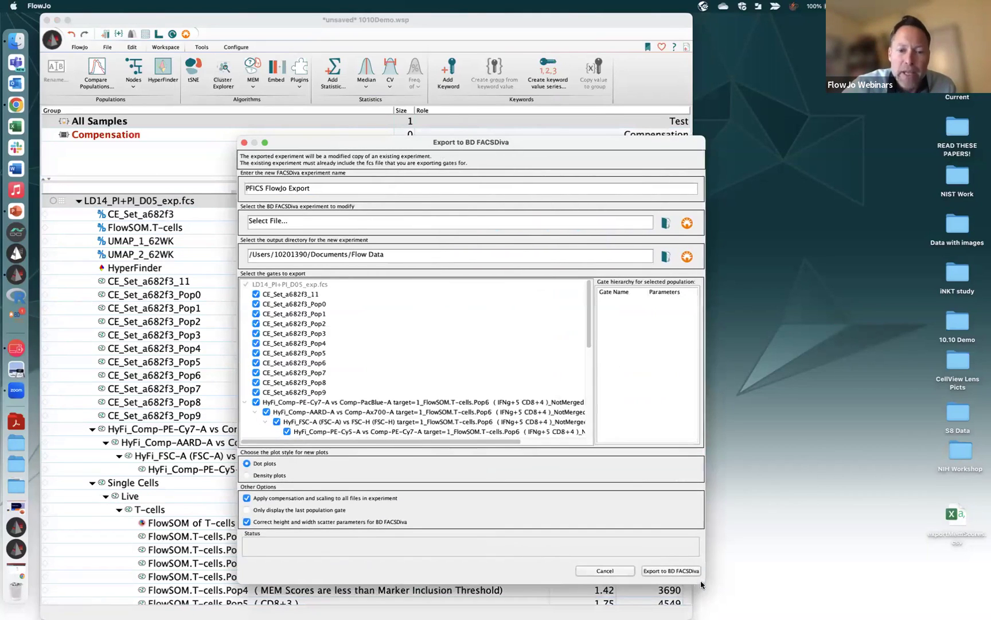
left_click_drag(591, 343, 590, 376)
left_click(255, 371)
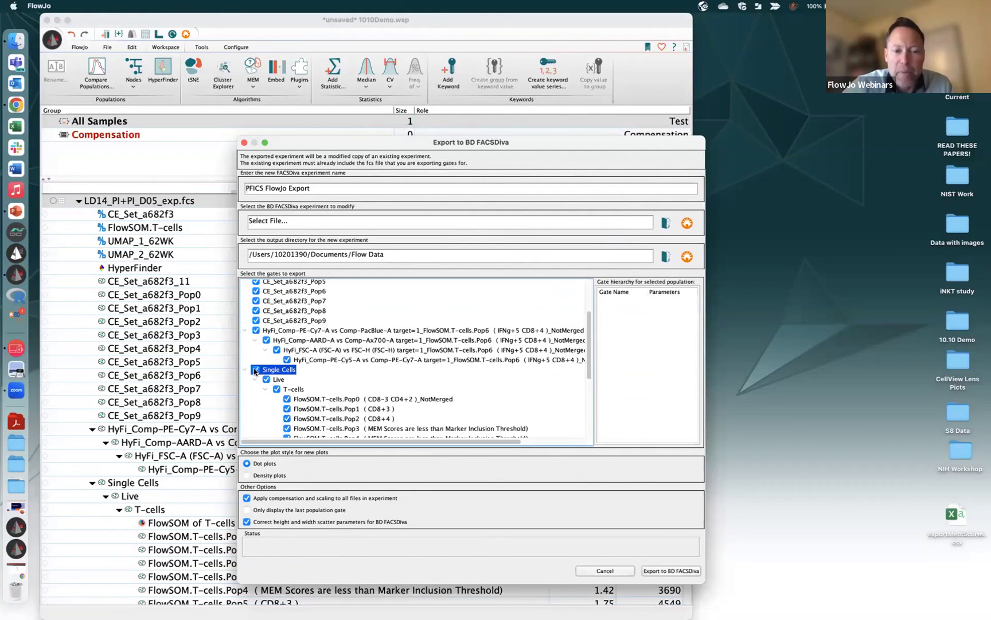
left_click(256, 370)
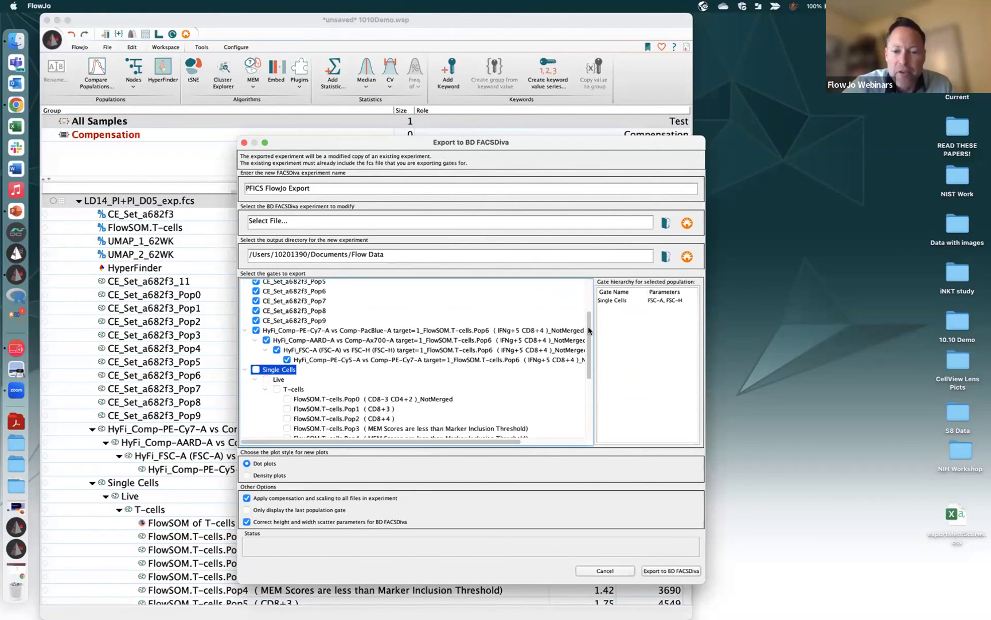
left_click_drag(589, 331, 591, 291)
left_click(258, 391)
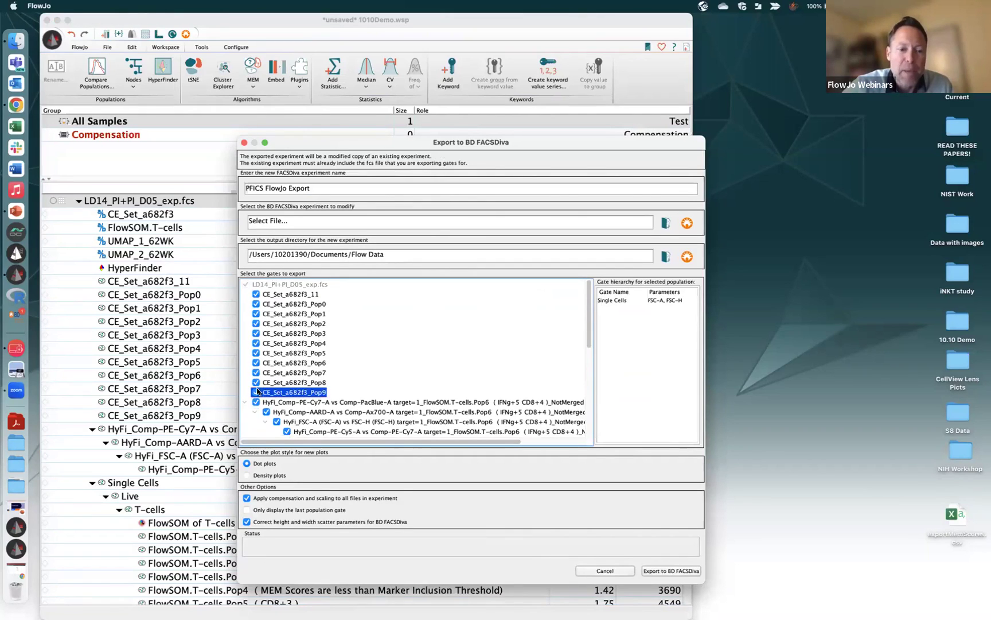
left_click(256, 383)
left_click(256, 373)
left_click(257, 394)
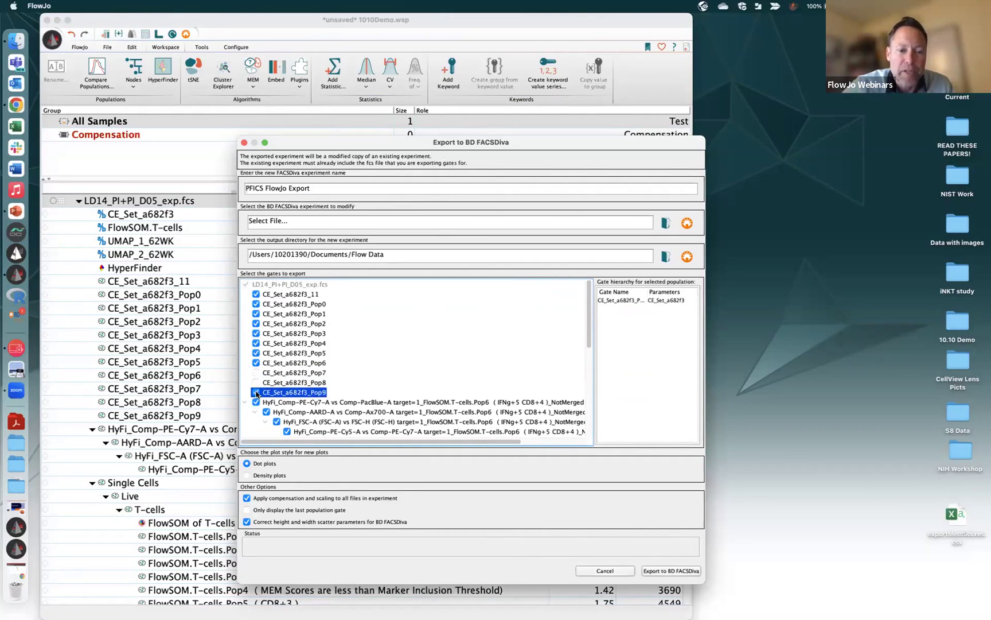
left_click(256, 393)
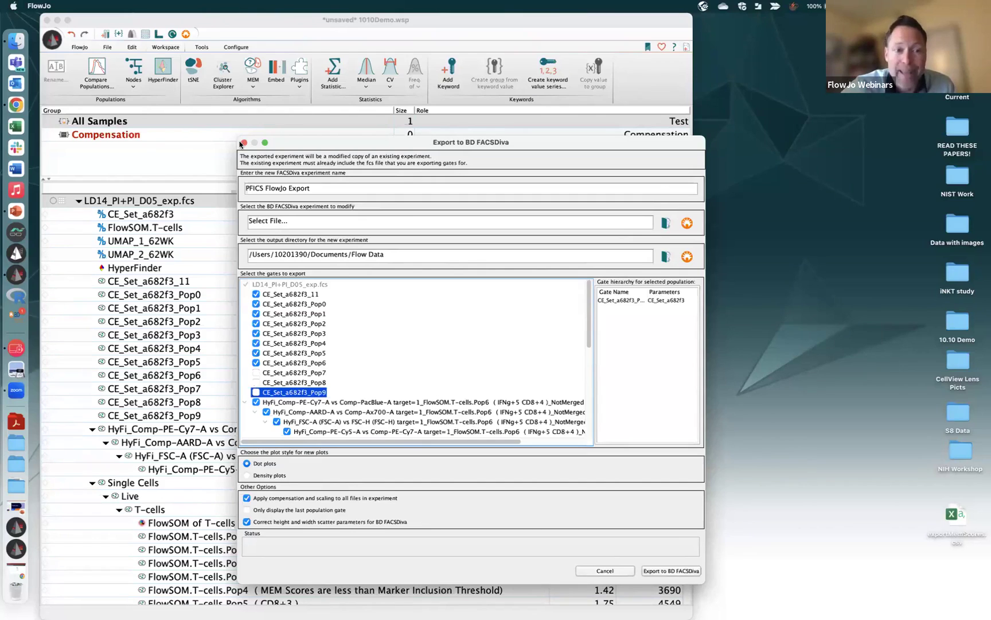
left_click(244, 143)
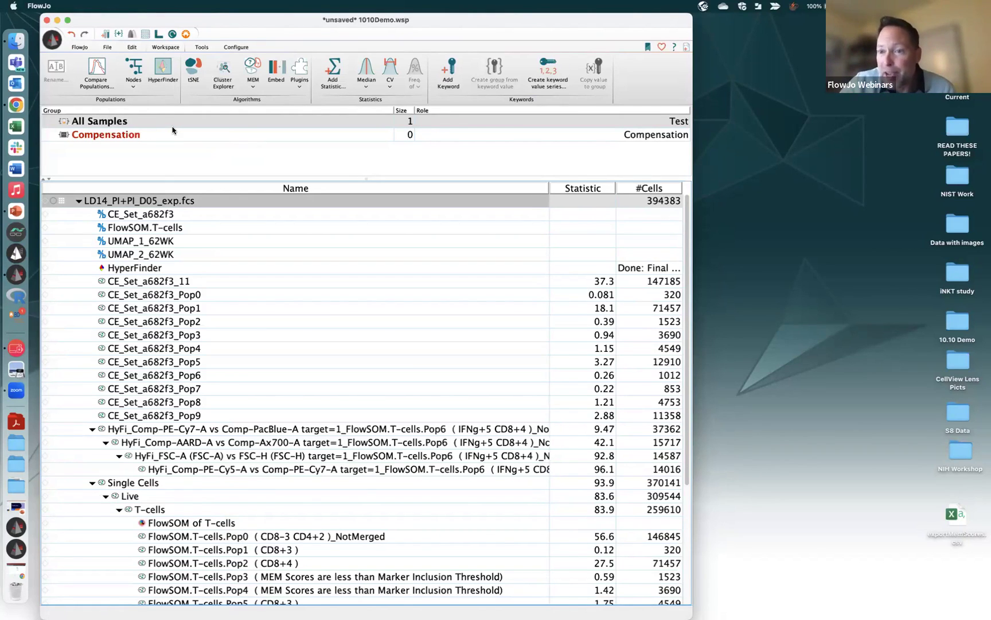
Plot the LD14 sample's events against Time in an enlarged graph window
double_click(136, 203)
left_click_drag(812, 23, 634, 86)
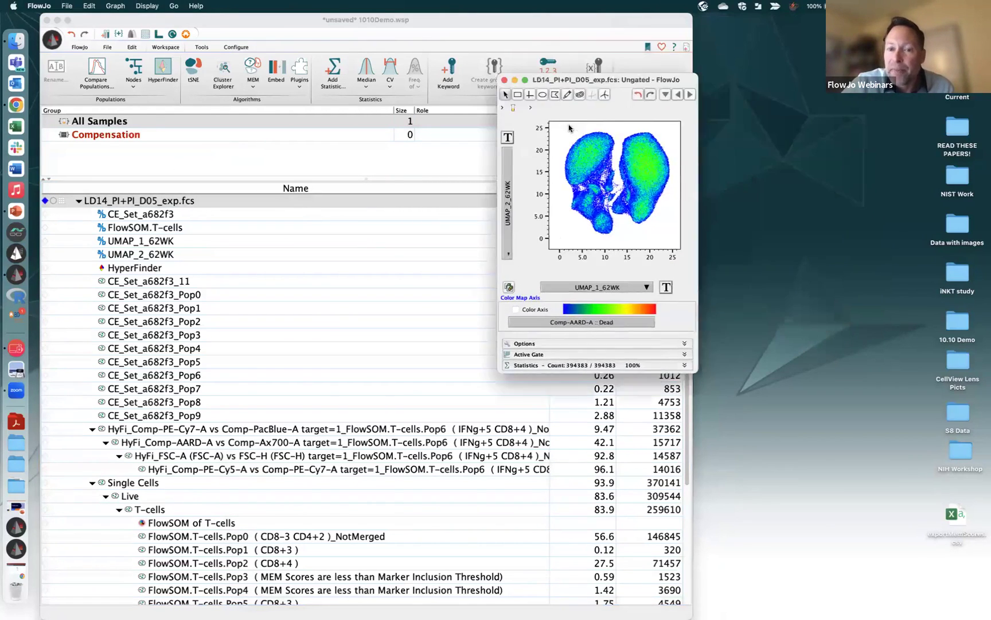
left_click(522, 345)
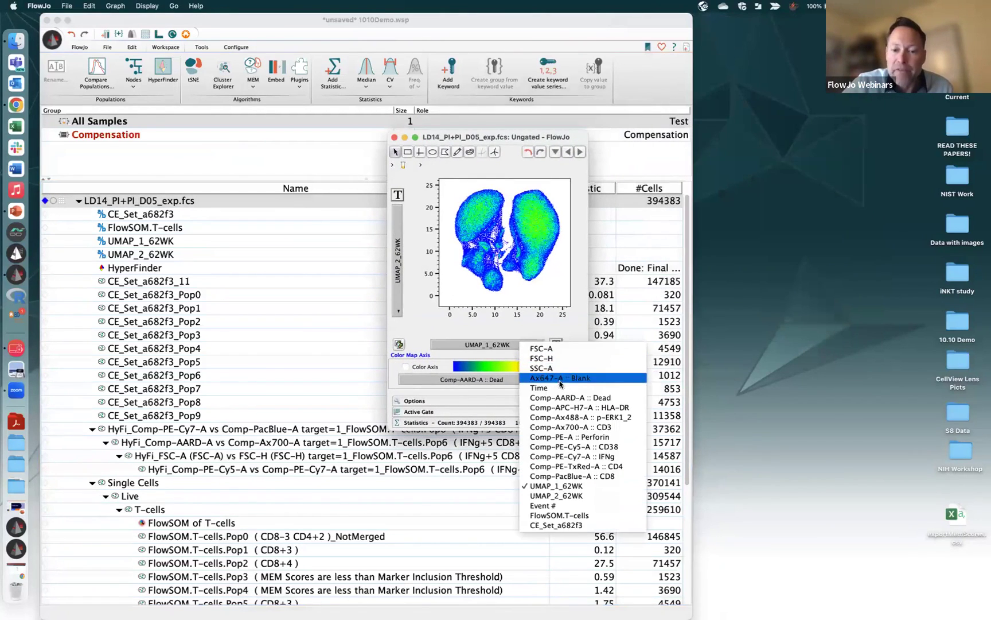
left_click(561, 388)
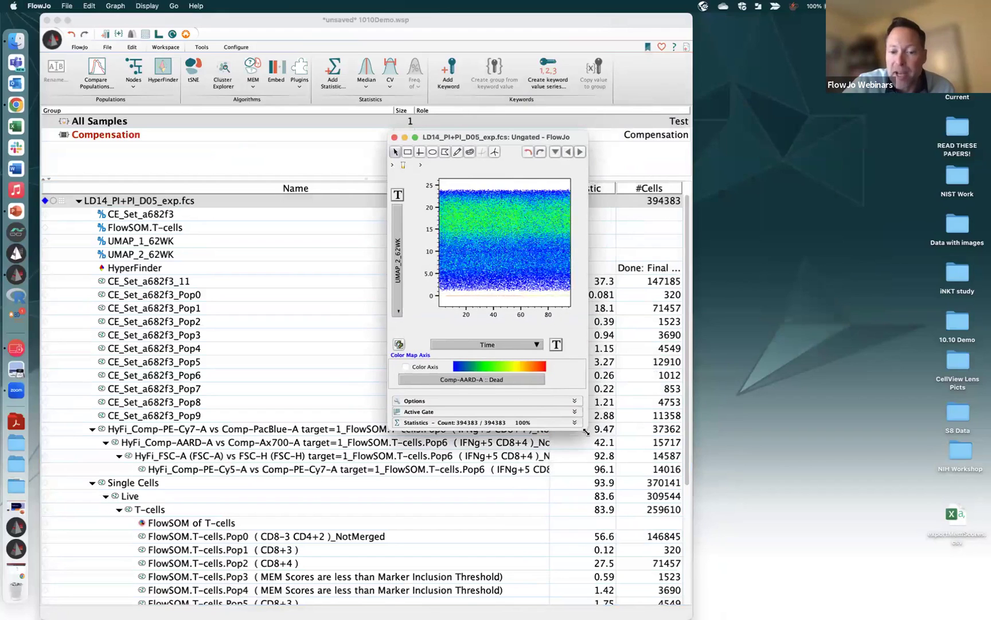
left_click_drag(585, 432, 739, 429)
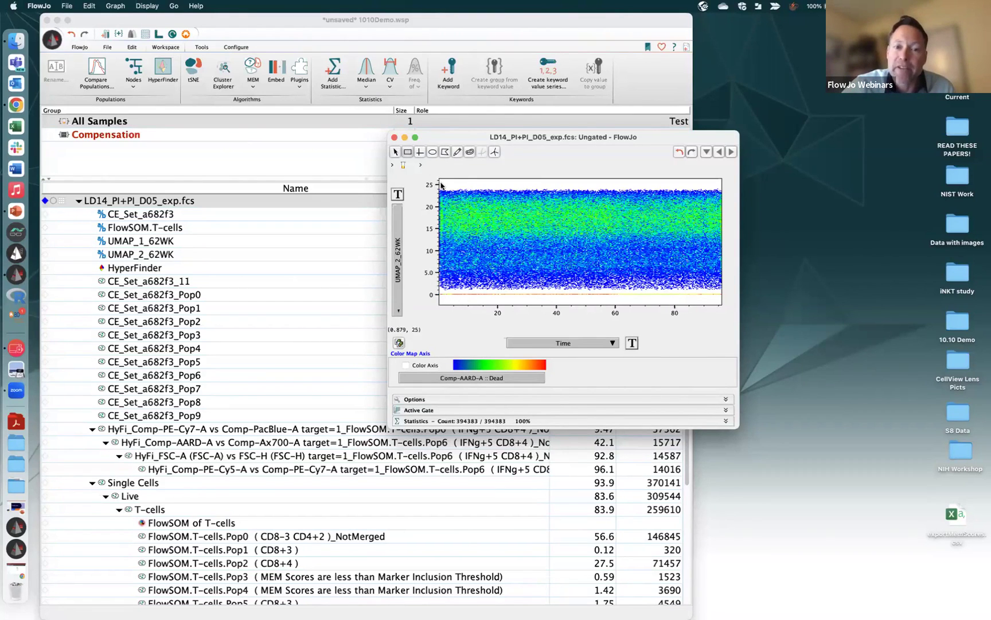
Draw a rectangle gate on the Time plot, cancel it, and close the plot
left_click_drag(440, 185, 709, 306)
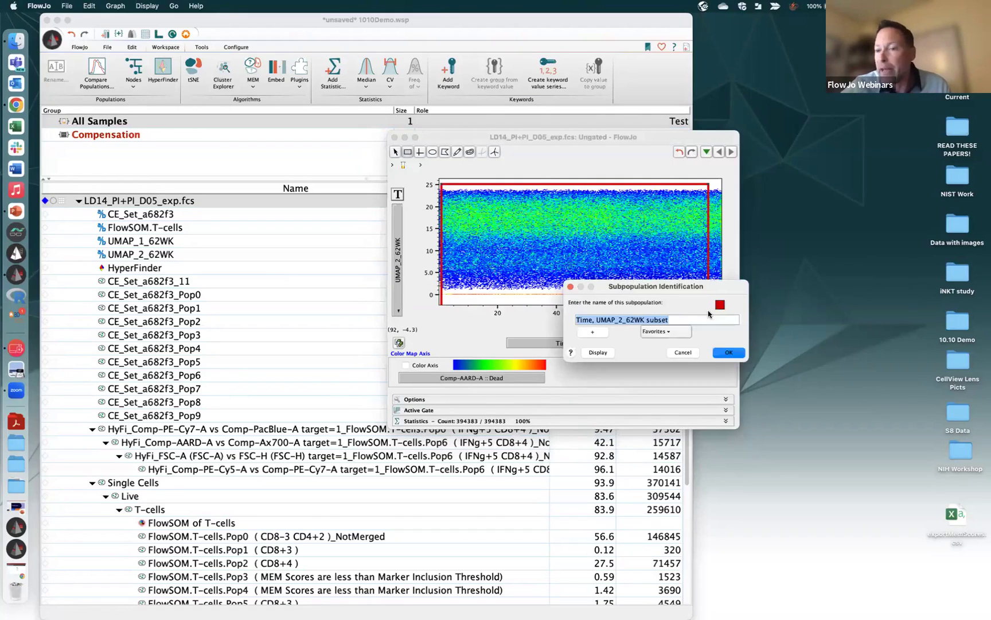
left_click(684, 354)
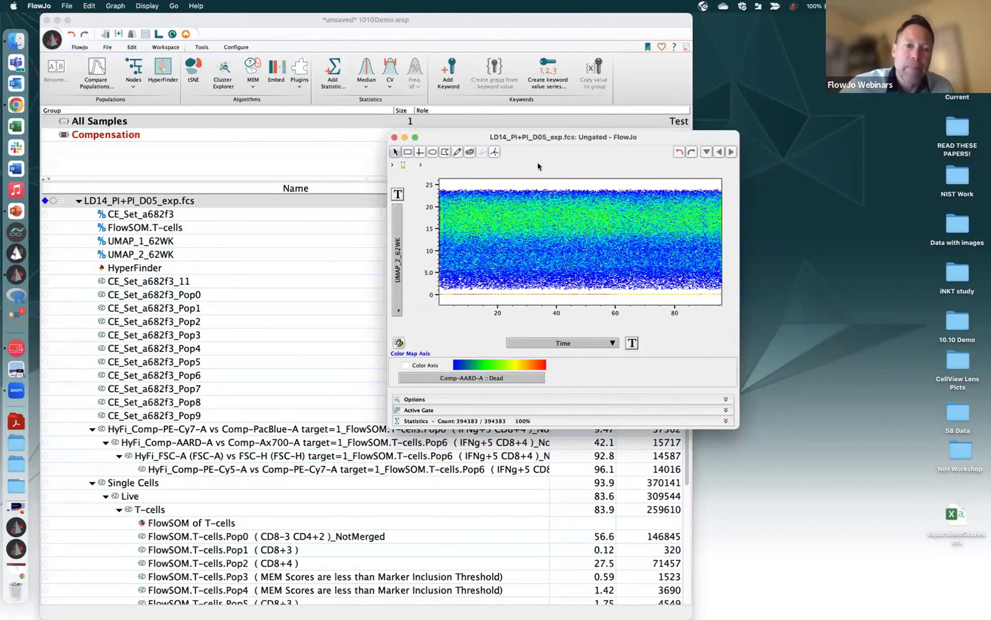
left_click(394, 138)
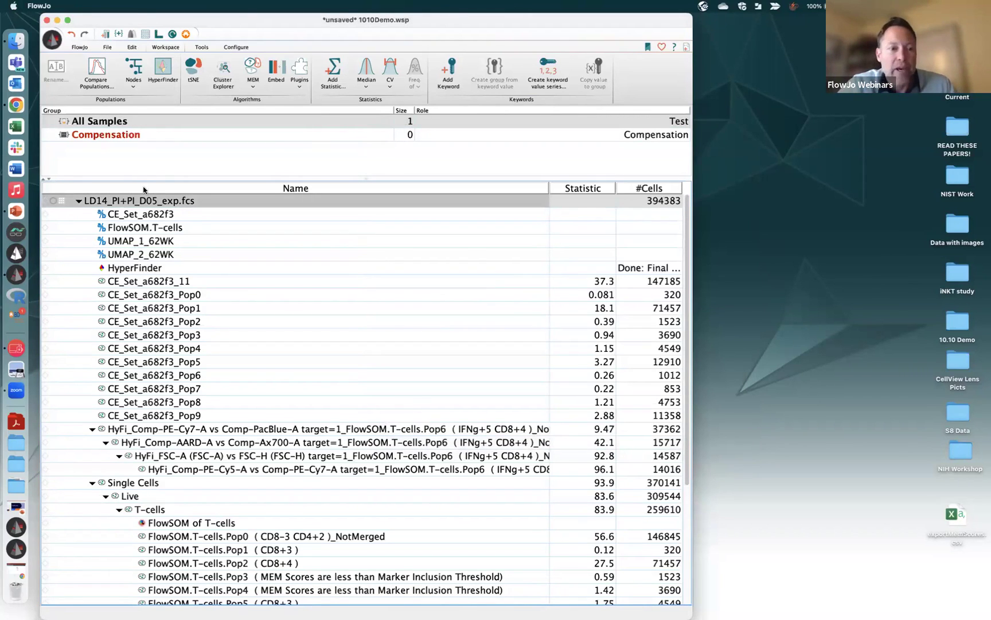
Launch the FlowAI quality-control plugin from the Workspace Plugins list
left_click(300, 87)
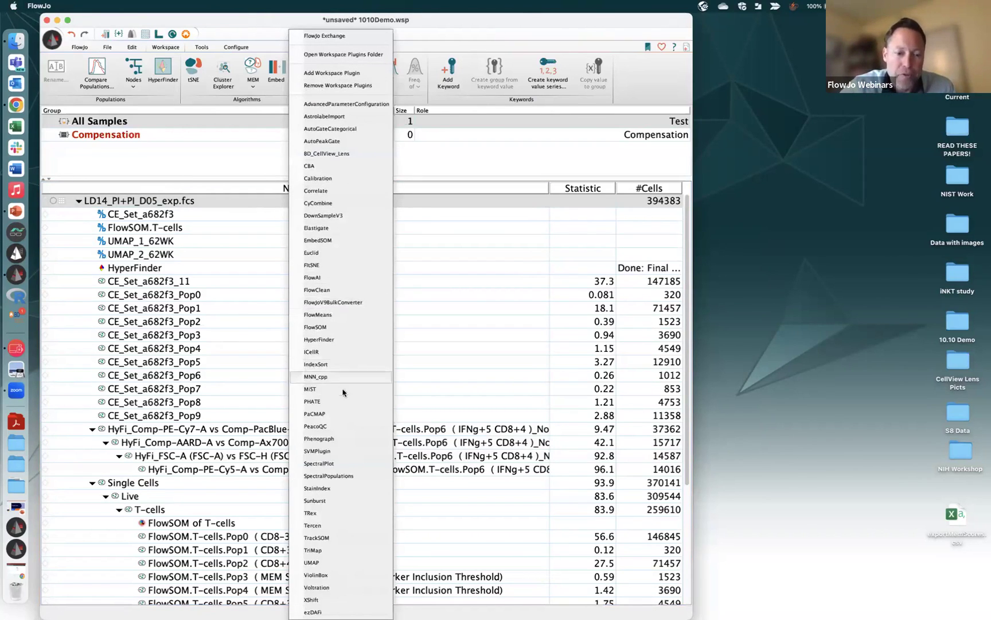
left_click(333, 280)
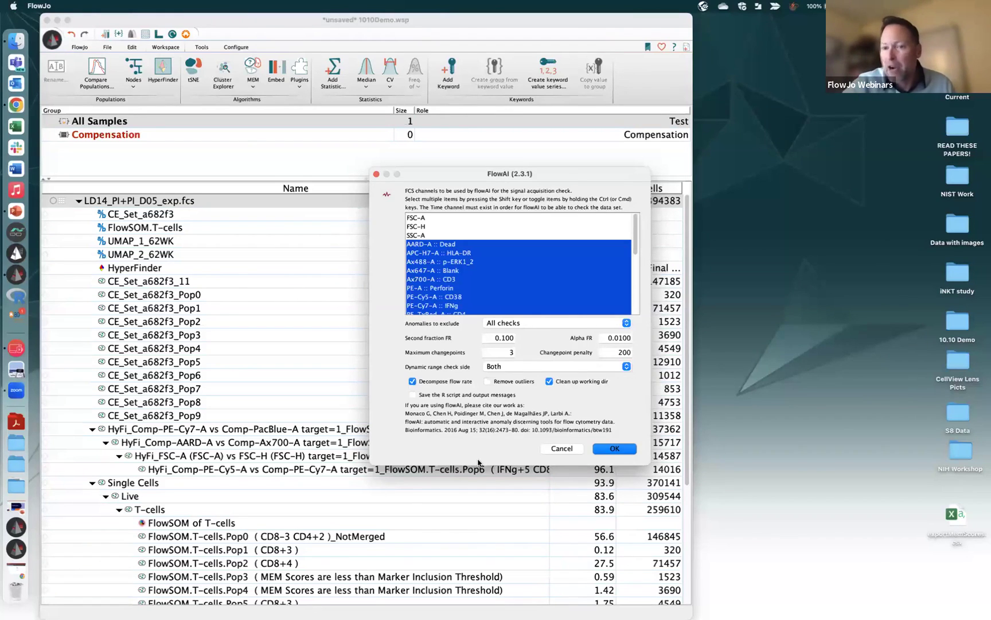
Run FlowAI with All checks, changepoint penalty 500 and Remove outliers enabled
left_click(558, 324)
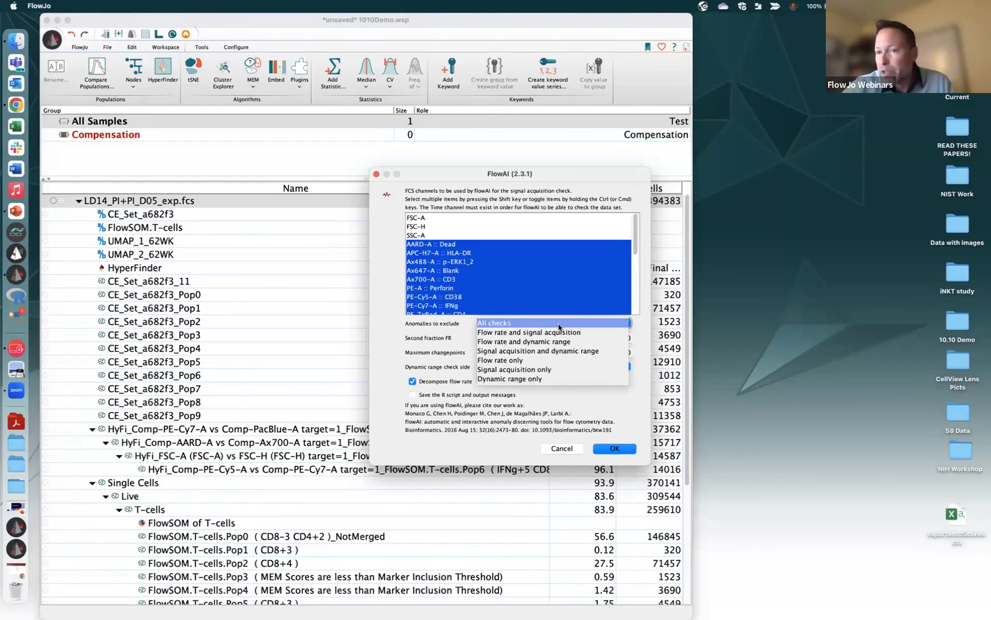
left_click(559, 324)
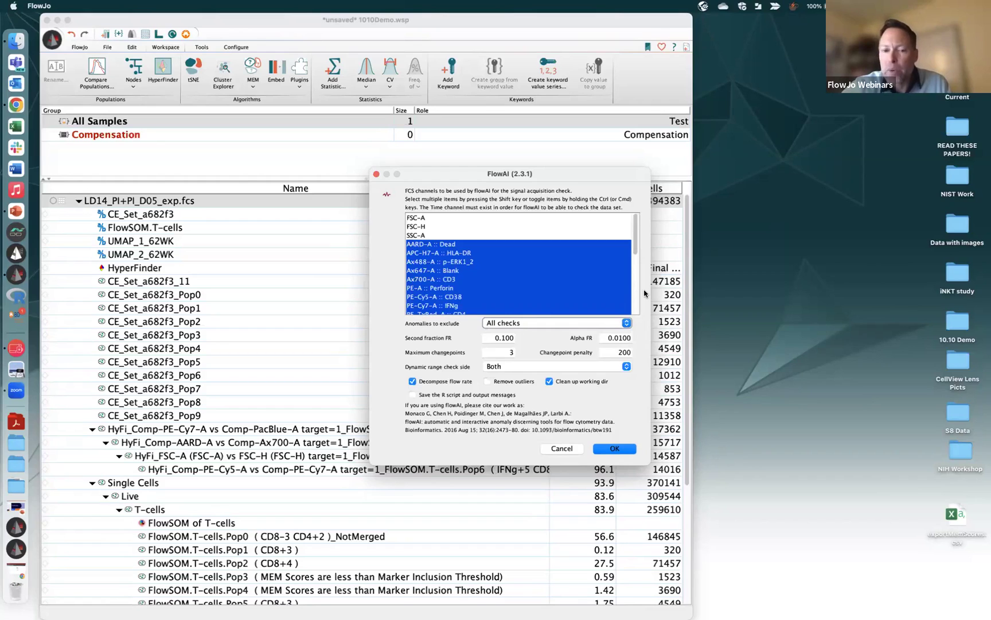
left_click(622, 352)
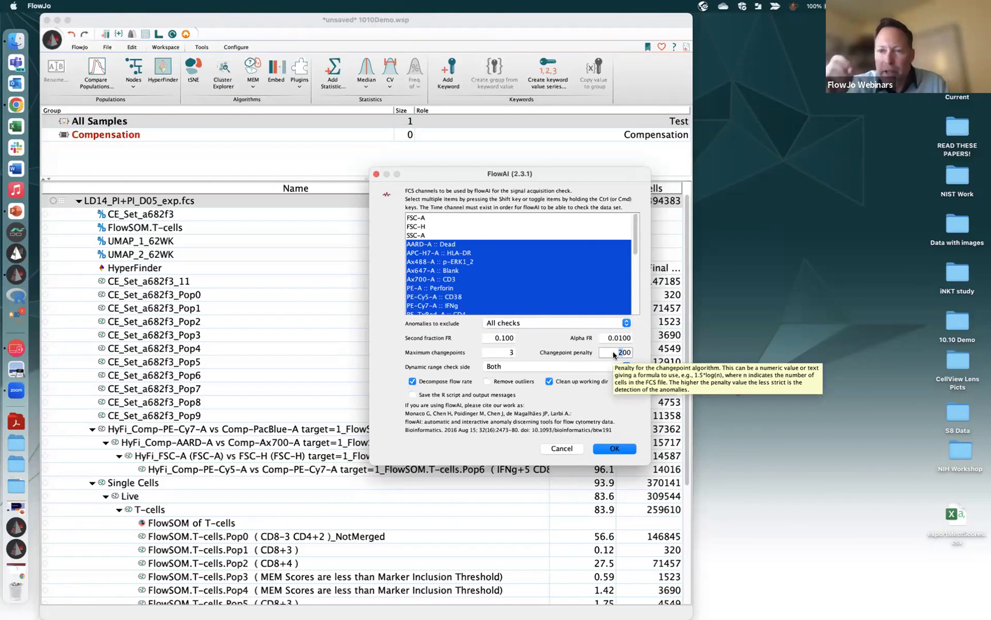
type("5")
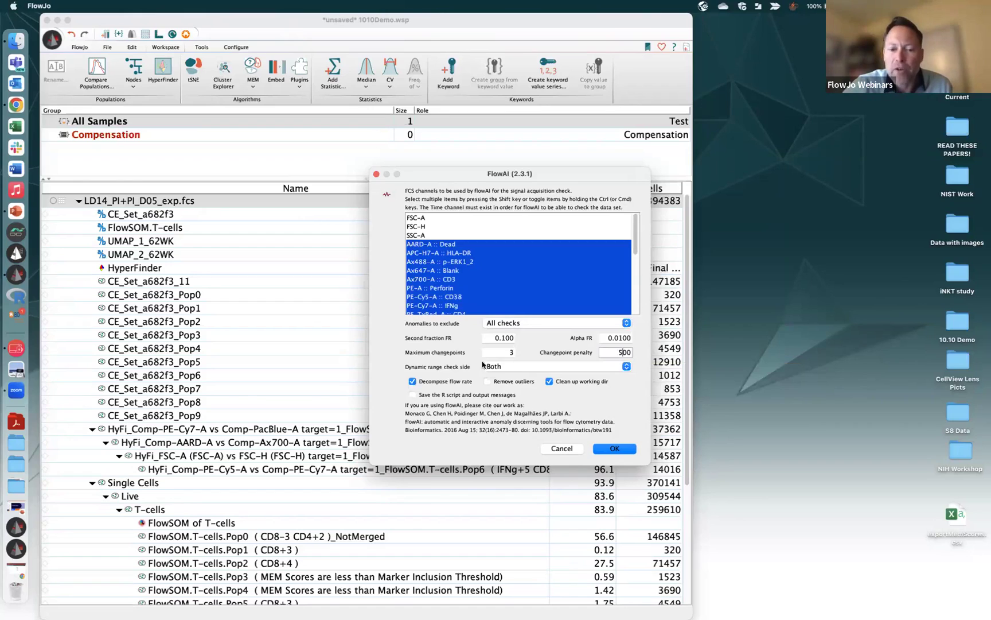
left_click(488, 382)
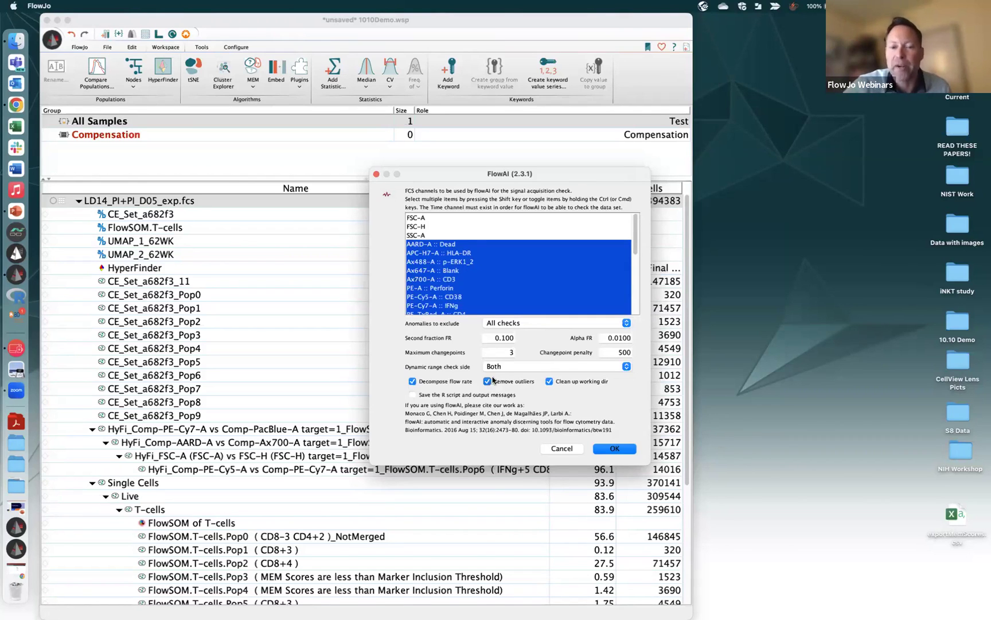
left_click(615, 448)
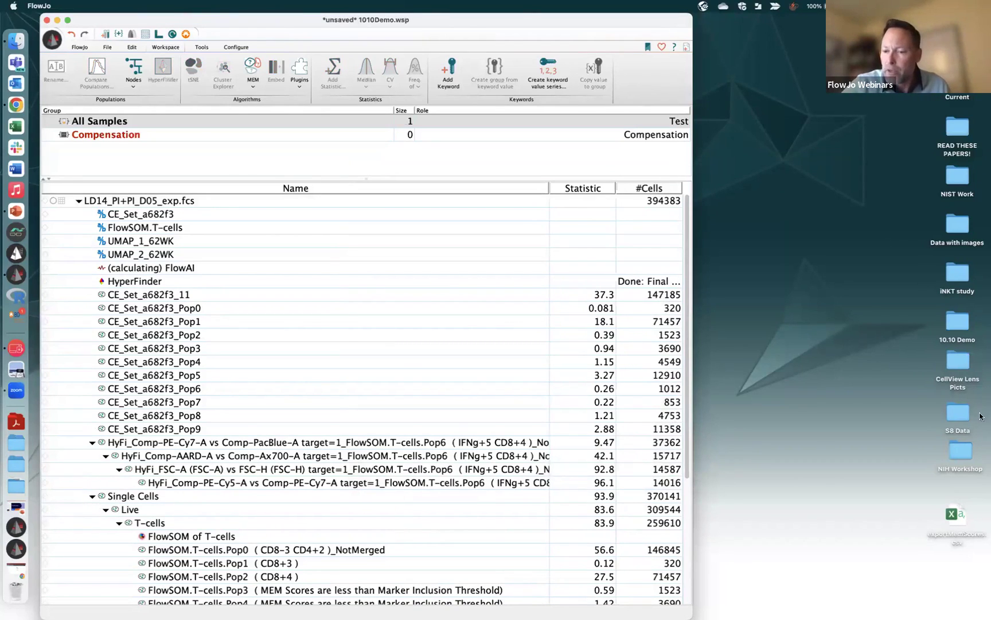
Open the 10.10 Demo desktop folder and expand its FlowAI output folder
left_click(959, 319)
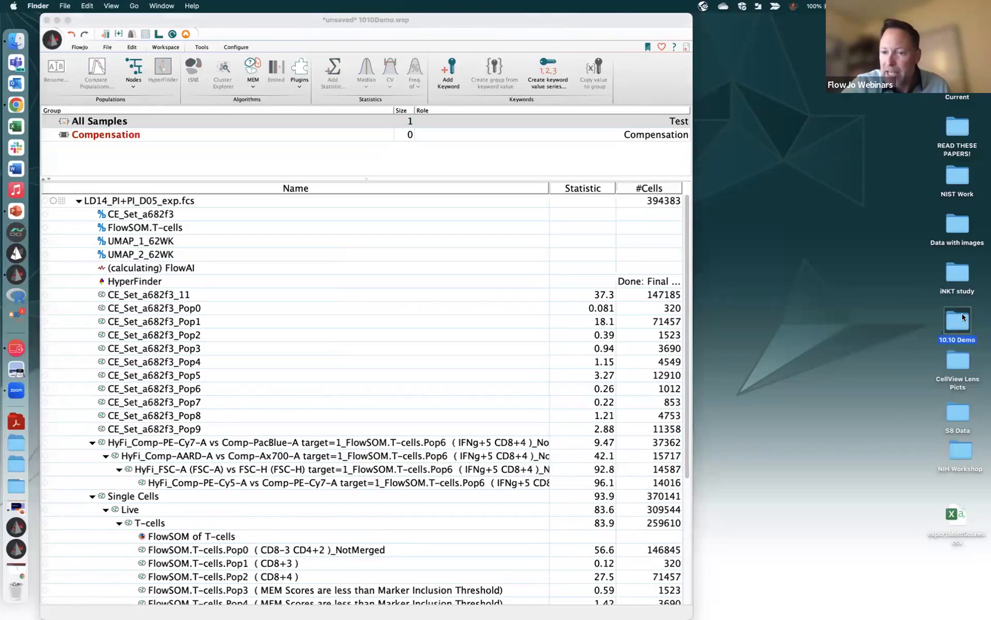
double_click(963, 318)
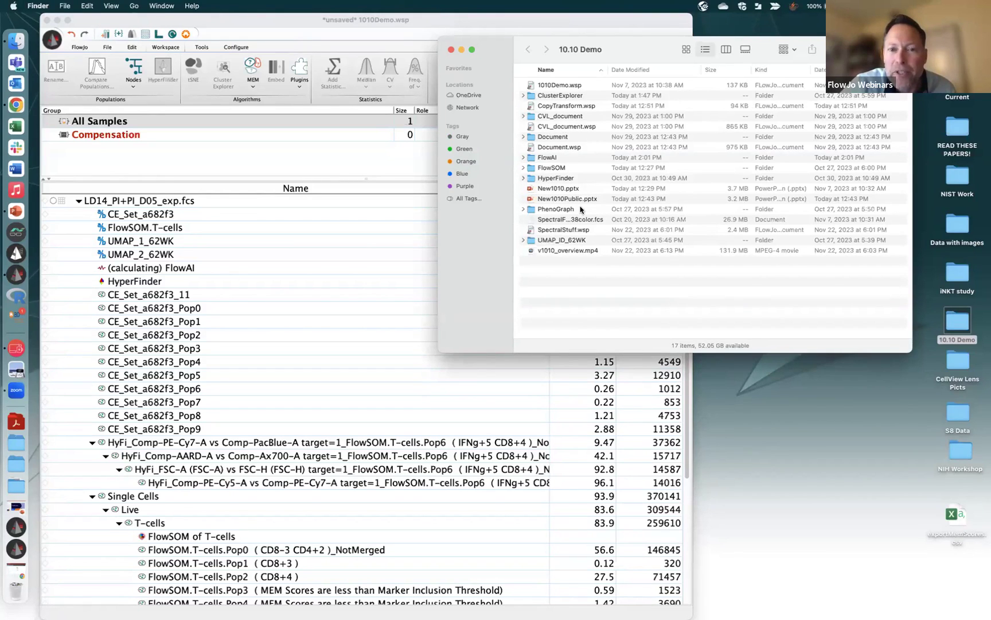
left_click_drag(766, 42, 753, 117)
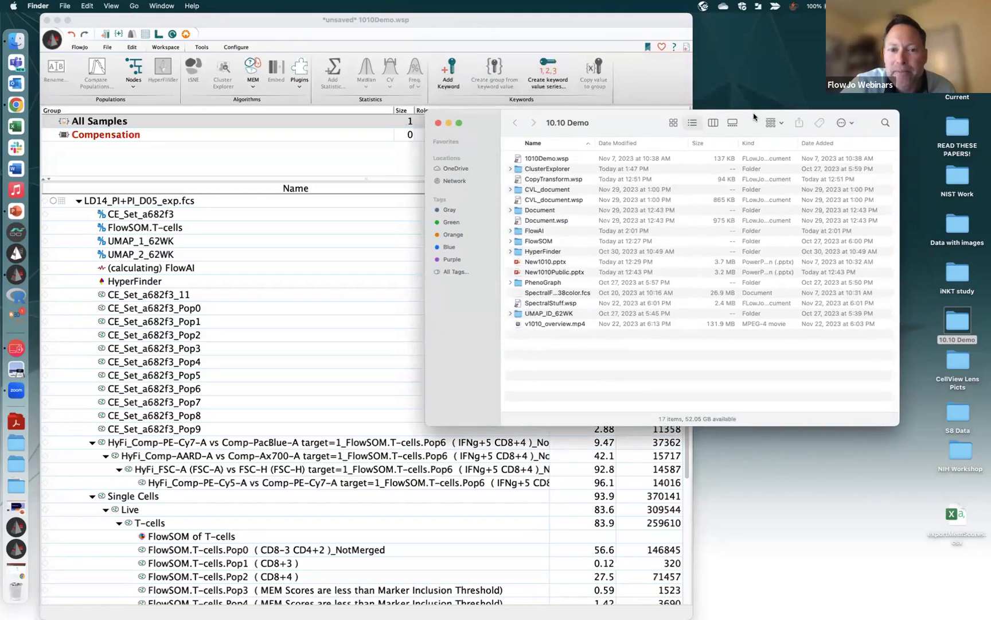
left_click(510, 230)
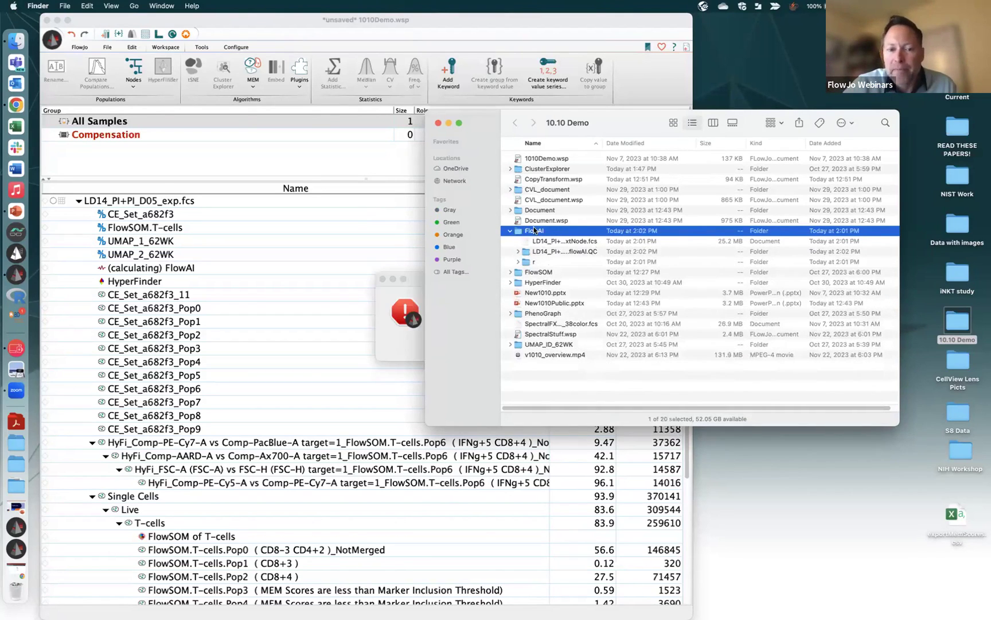
Dismiss FlowJo's FlowAI error alert and browse the flowAI.QC results folder
left_click(418, 274)
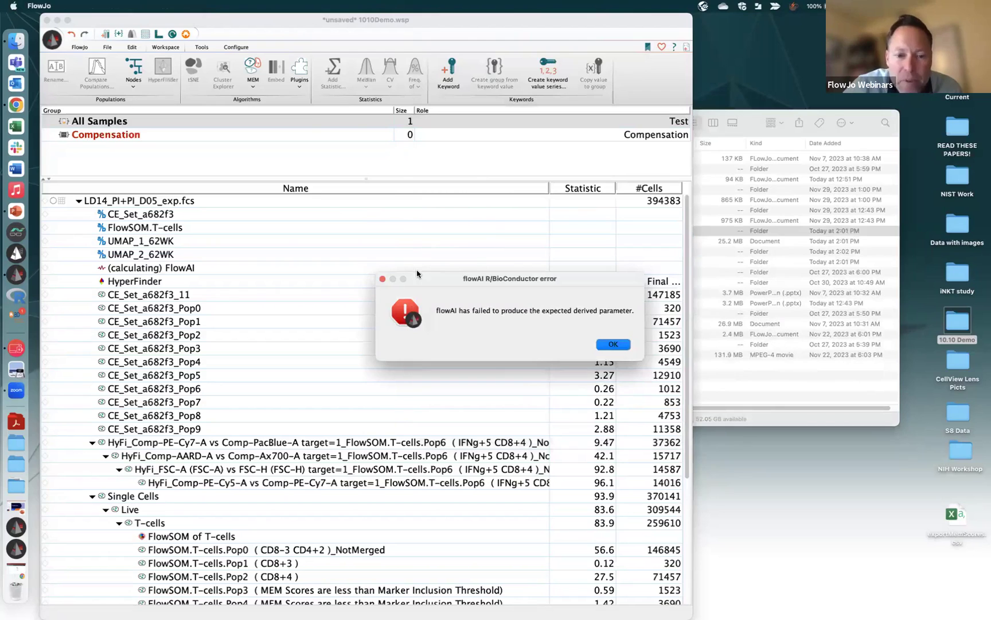
left_click(619, 344)
left_click(753, 119)
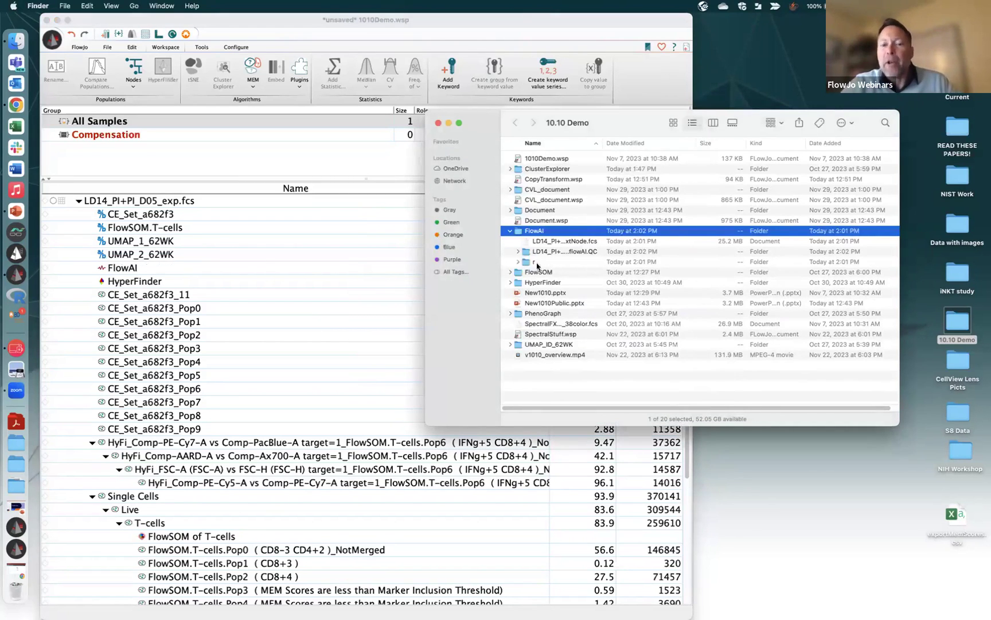
left_click(517, 252)
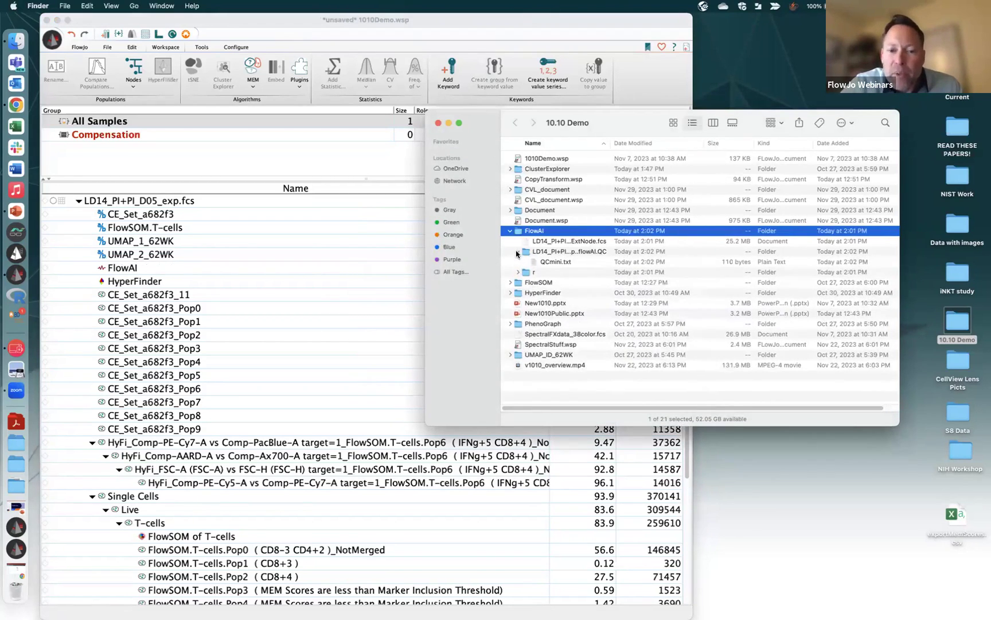
left_click(519, 252)
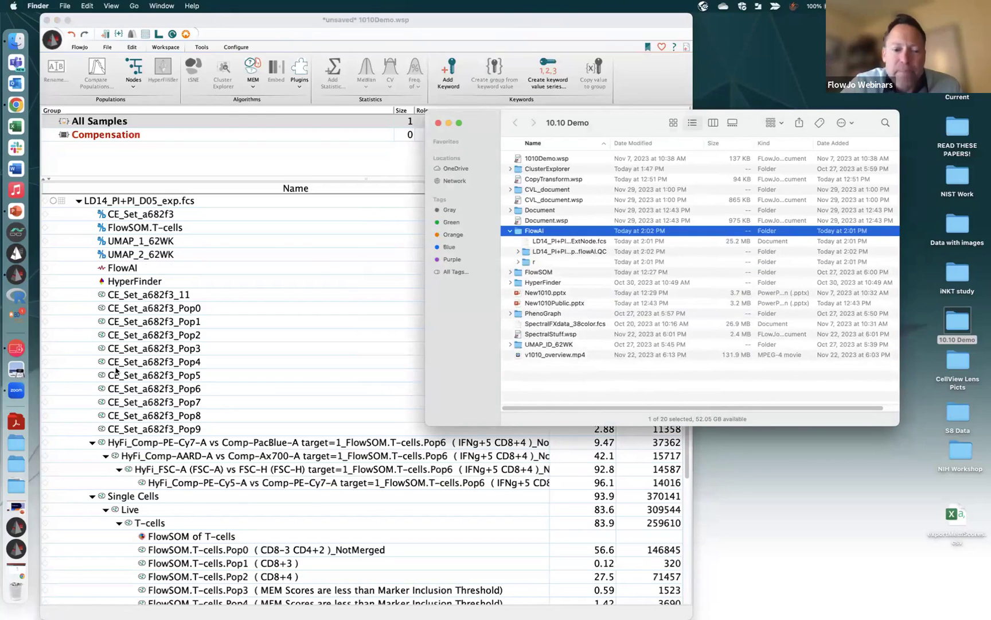
Restore the CopyTransform workspace, select LD2_PI+NS_B02_exp.fcs, and widen the window
left_click(16, 524)
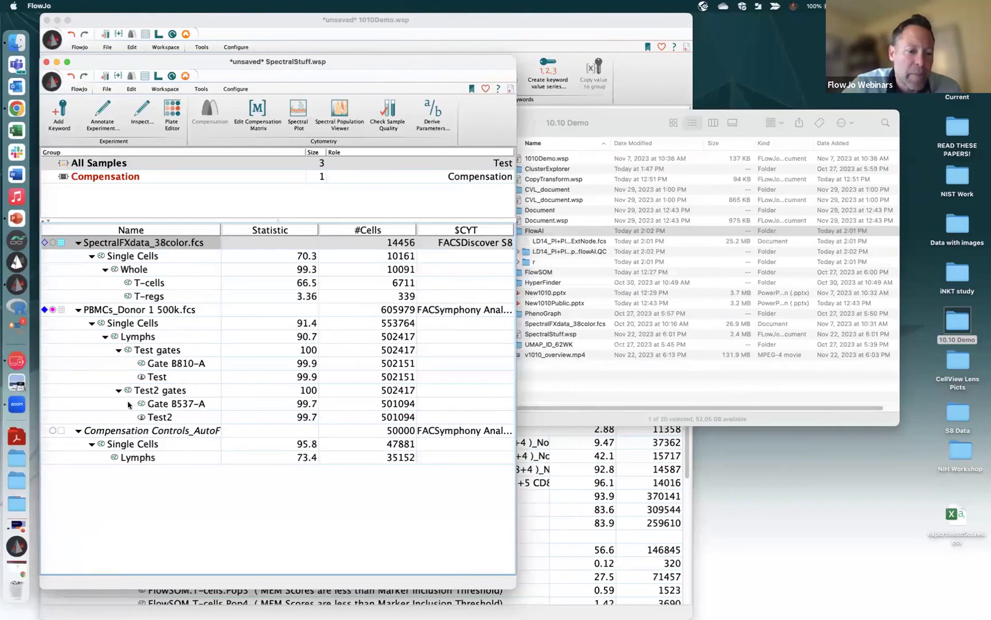
left_click(17, 568)
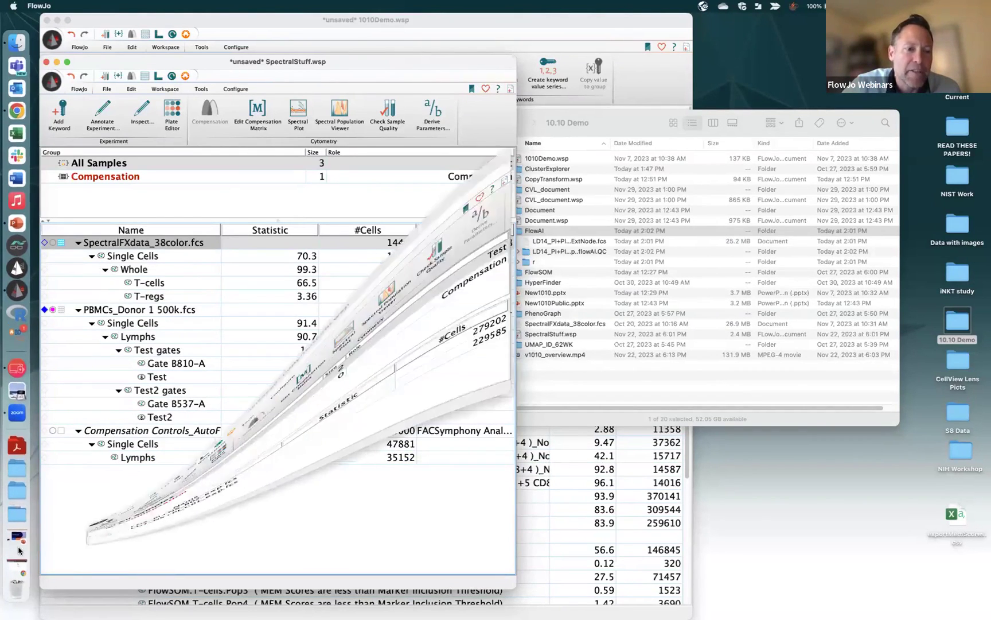
left_click(305, 290)
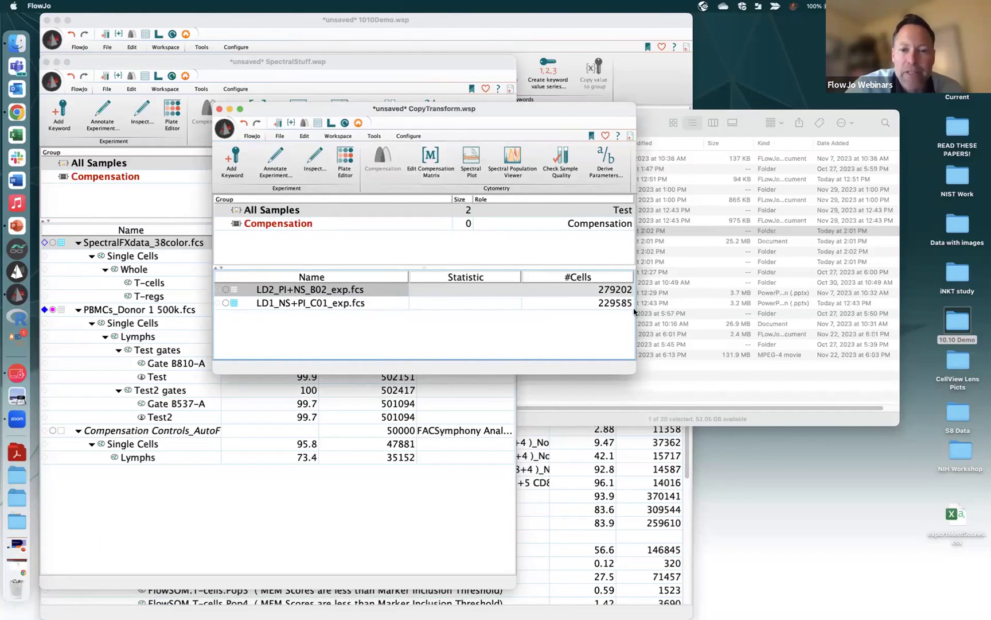
left_click_drag(635, 364, 825, 365)
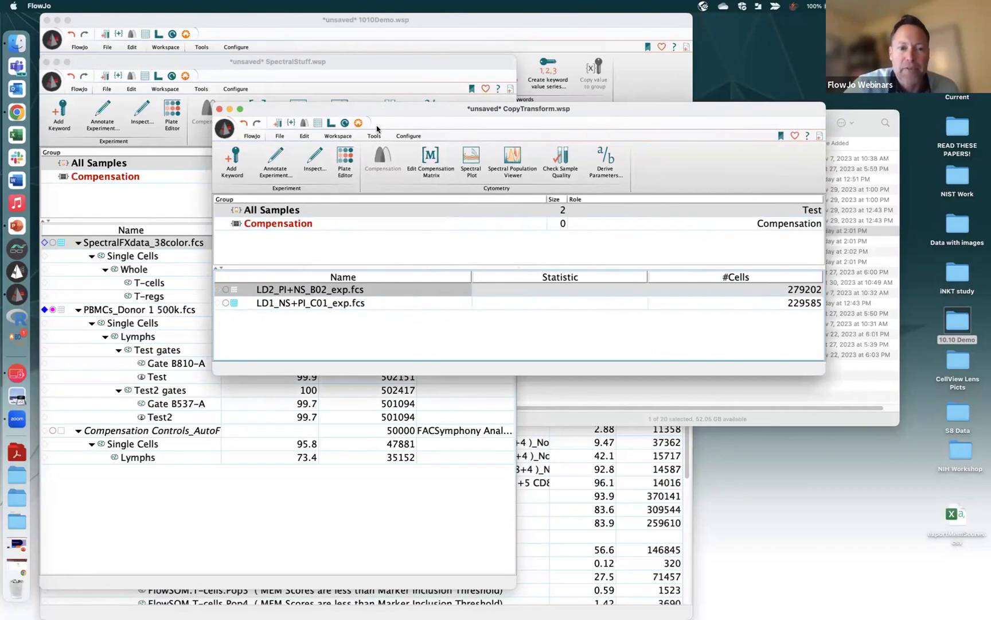
Launch the FlowAI plugin from the Workspace Plugins list for the CopyTransform samples
left_click(374, 136)
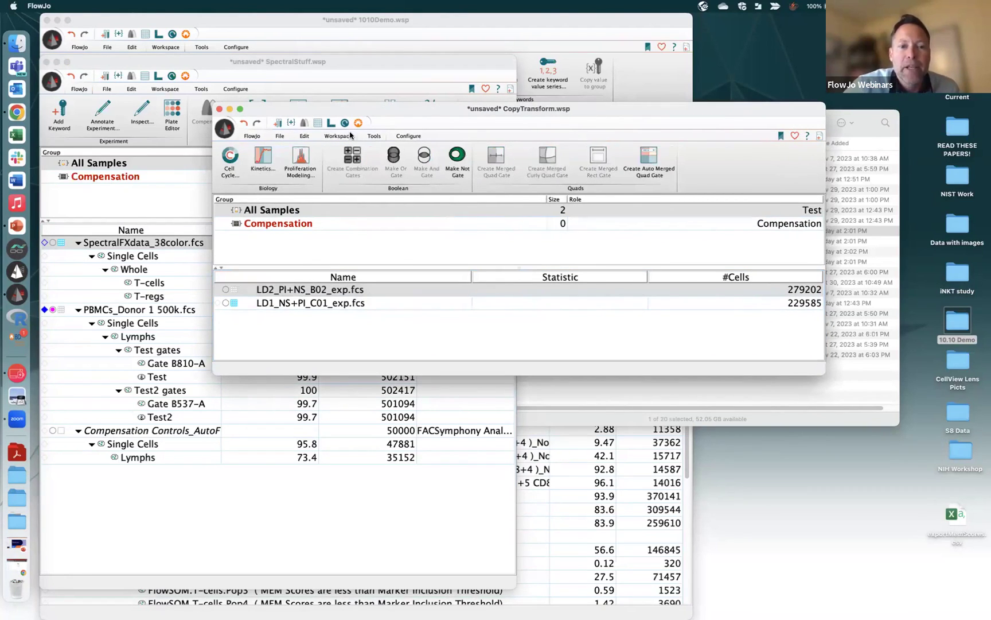
left_click(351, 136)
left_click(470, 179)
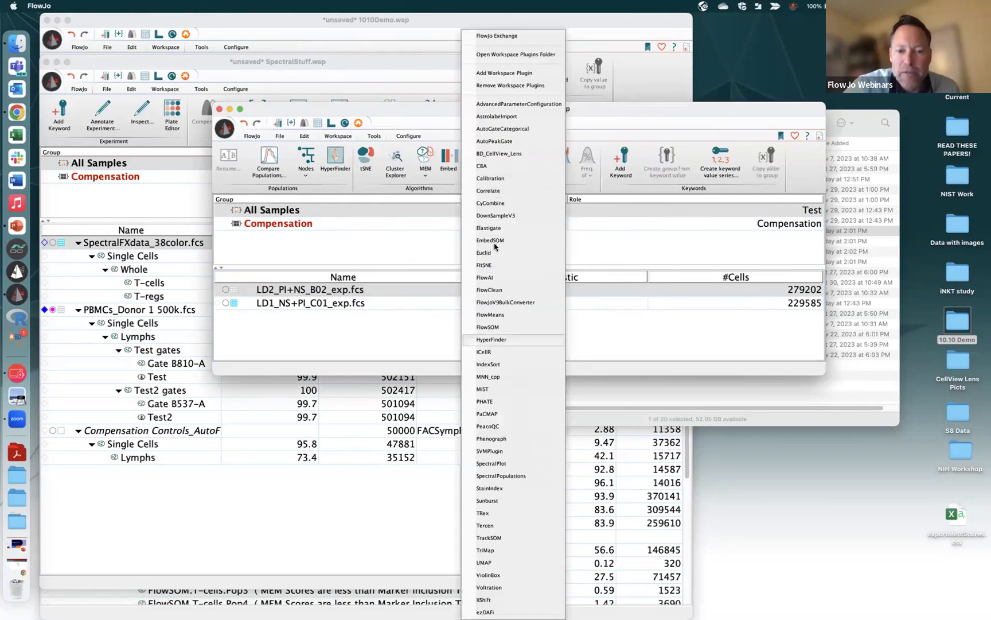
left_click(488, 277)
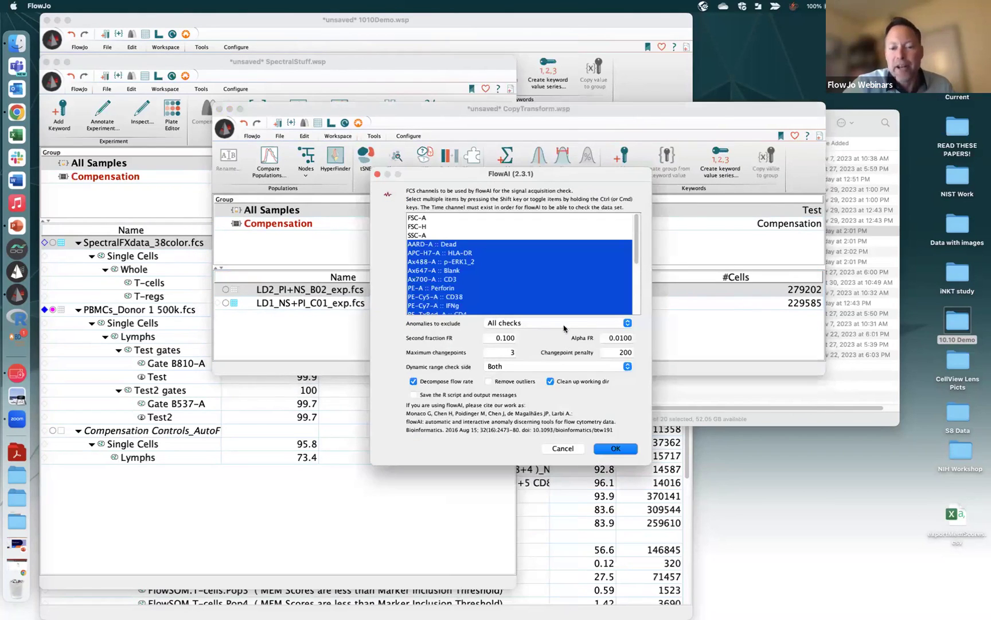
Run FlowAI on LD2_PI+NS_B02_exp.fcs and bring the 10.10 Demo folder forward
left_click(620, 352)
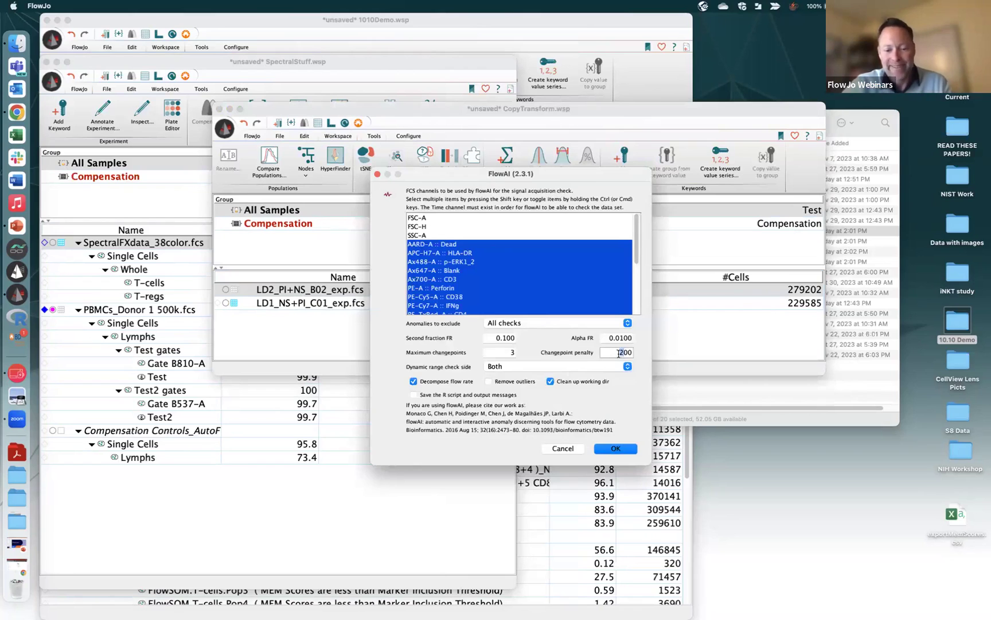
left_click(612, 449)
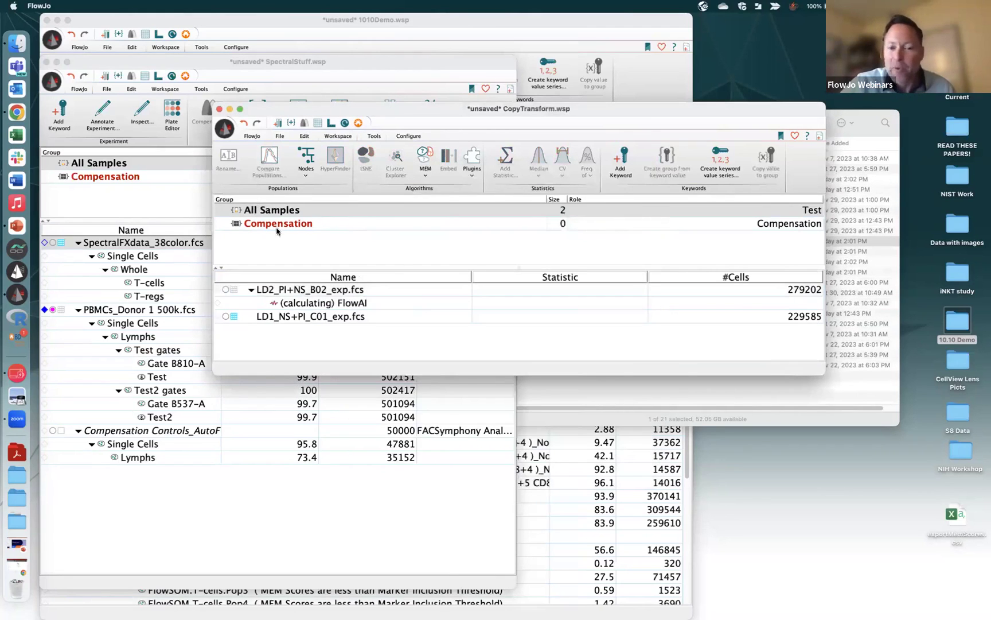
left_click(886, 418)
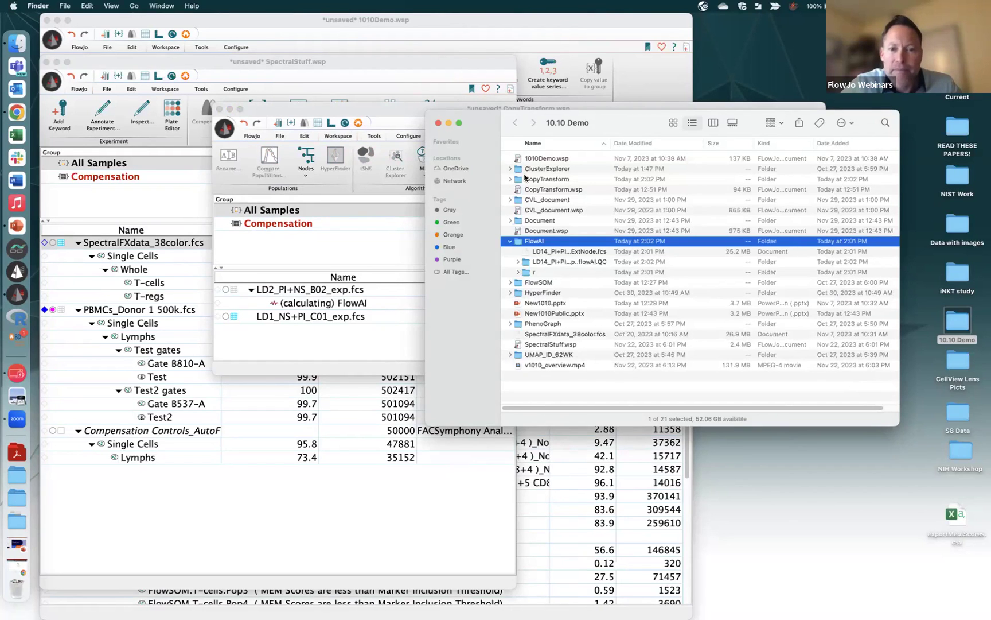
Expand CopyTransform > FlowAI > flowAI.QC and open the TRUE.html autoQC report in Chrome
left_click_drag(480, 117, 520, 115)
left_click(468, 153)
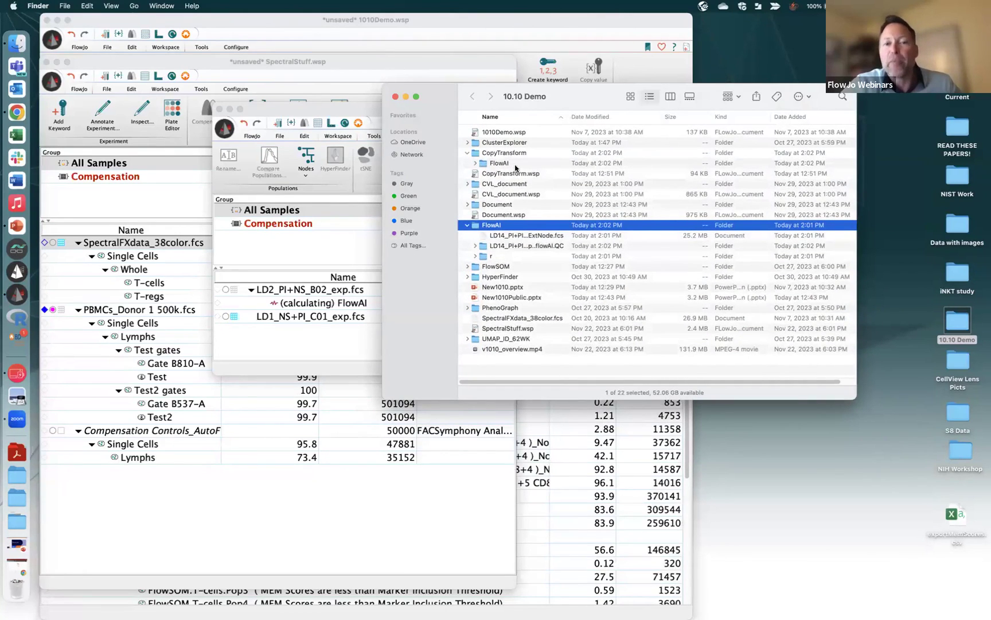
left_click(475, 164)
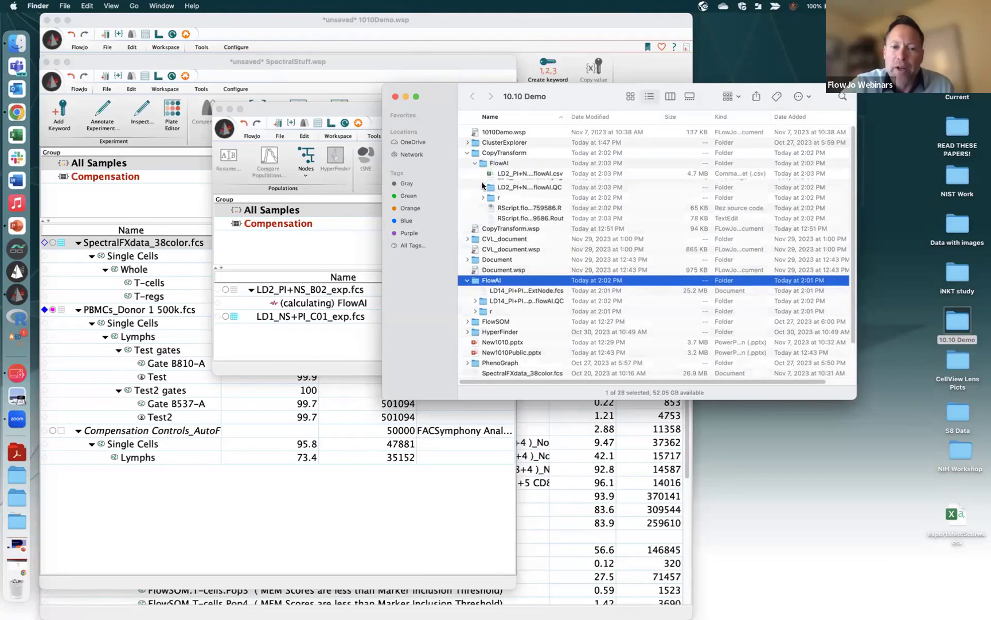
left_click(483, 196)
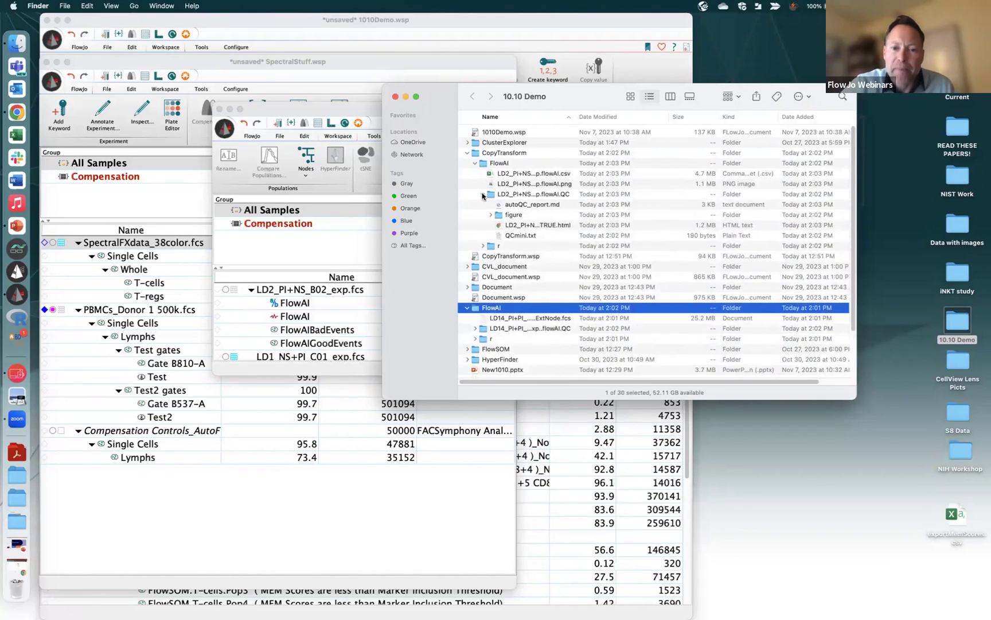
left_click(548, 227)
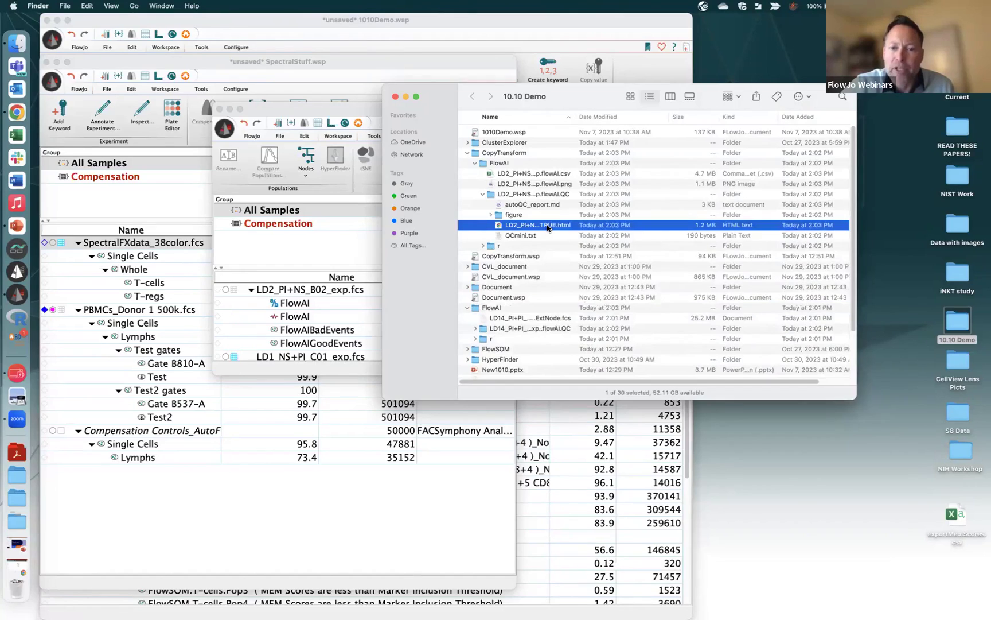
double_click(548, 228)
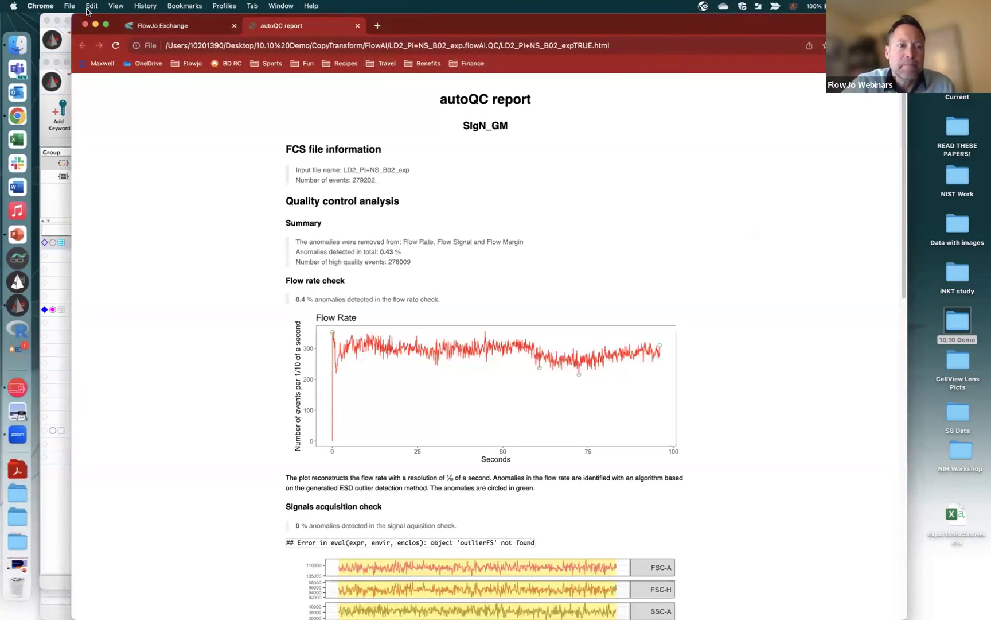
Move Chrome aside, reposition and resize the CopyTransform workspace window, then bring the autoQC report back in front
left_click_drag(81, 18, 377, 18)
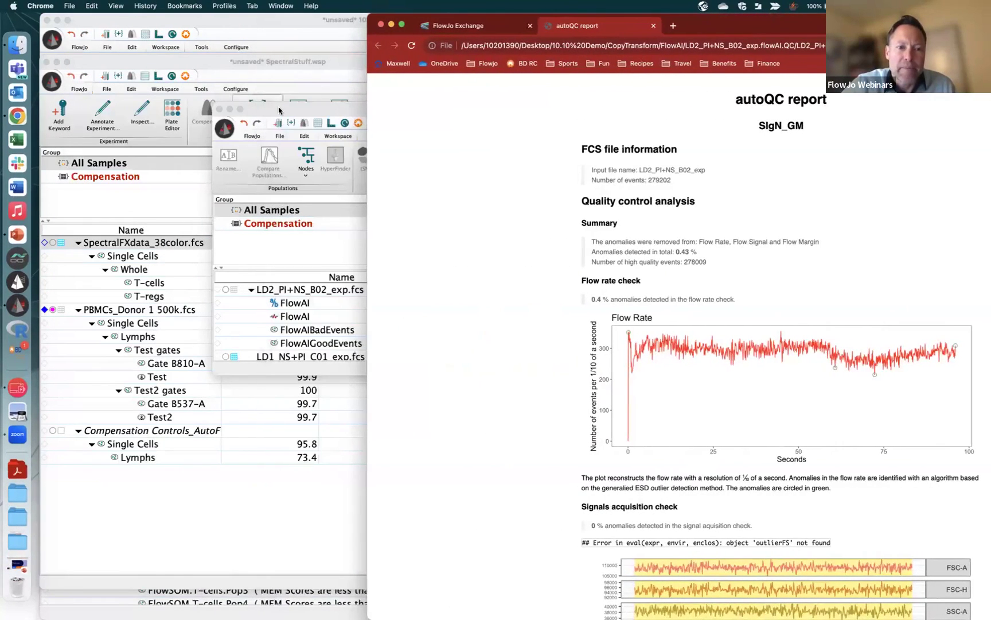
left_click(281, 109)
left_click_drag(264, 108, 120, 53)
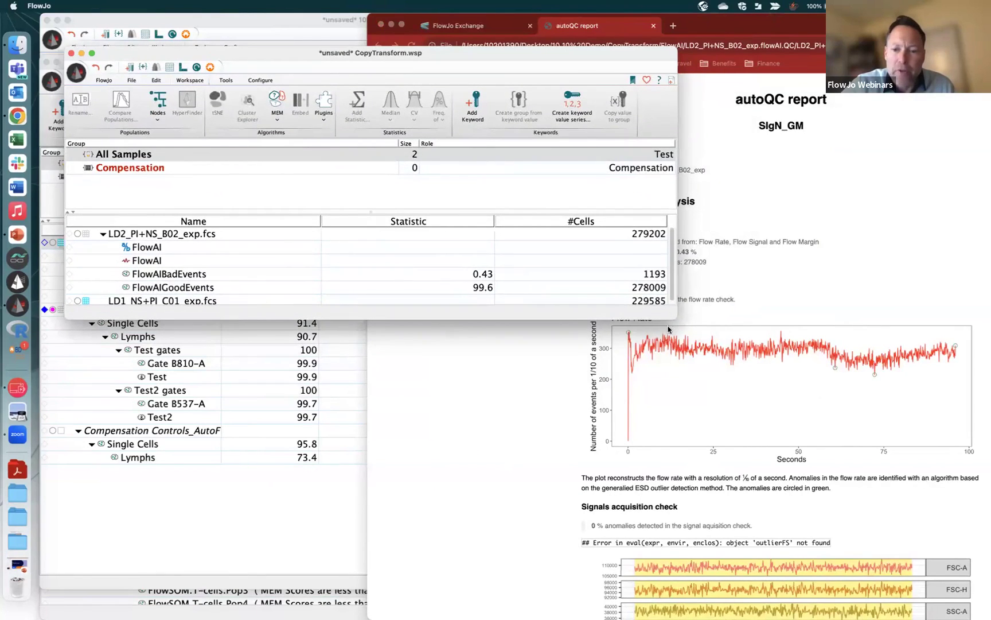
left_click_drag(675, 318, 441, 527)
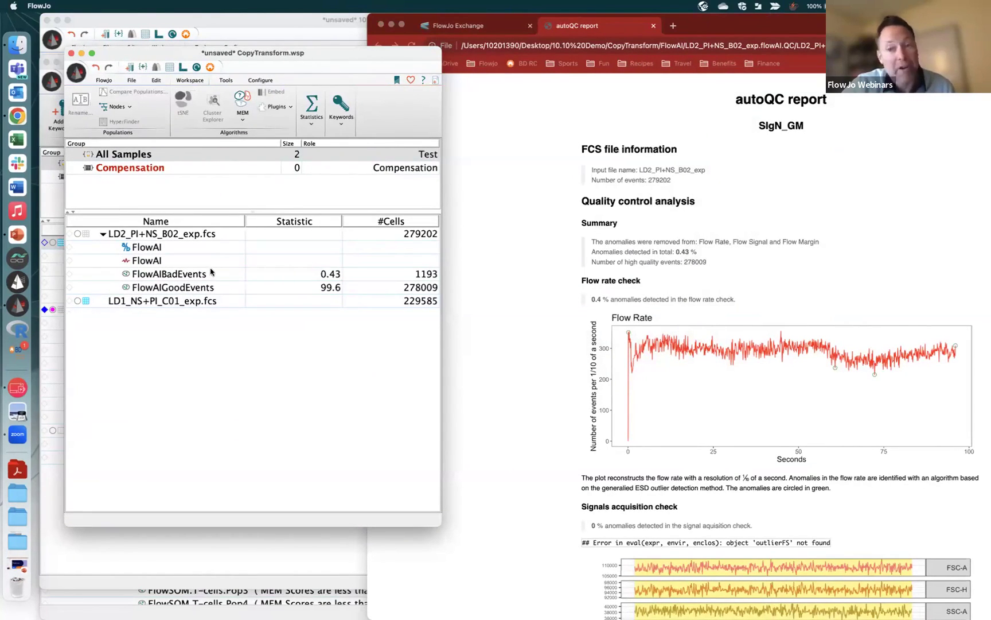
left_click_drag(832, 21, 502, 21)
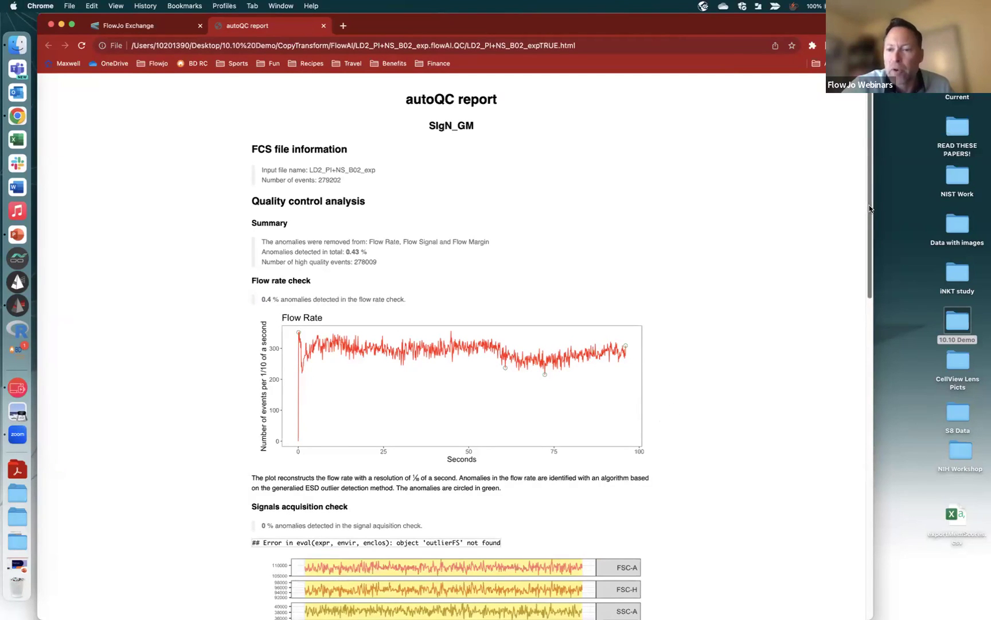
Read the autoQC report down to the dynamic range check (0.03% anomalies), then minimize Chrome
scroll(872, 303, "down", 3)
scroll(873, 302, "down", 5)
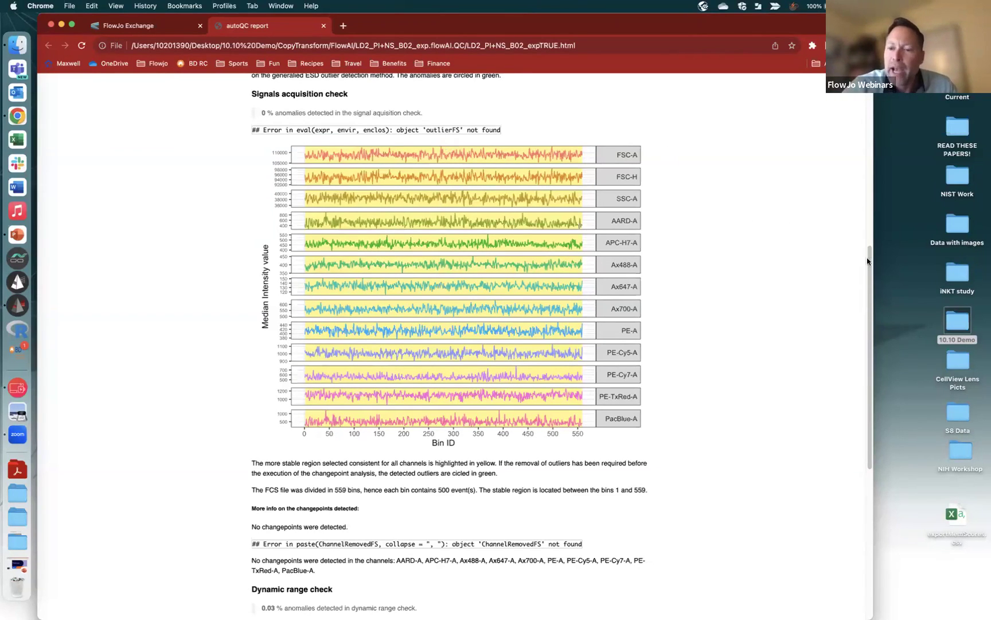
left_click_drag(873, 273, 871, 308)
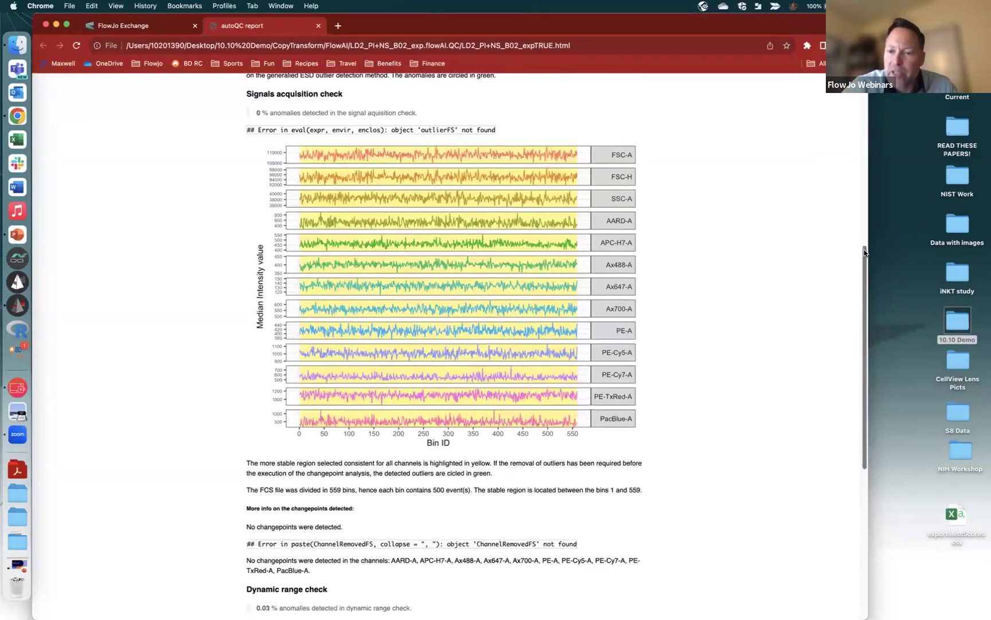
left_click_drag(864, 248, 855, 472)
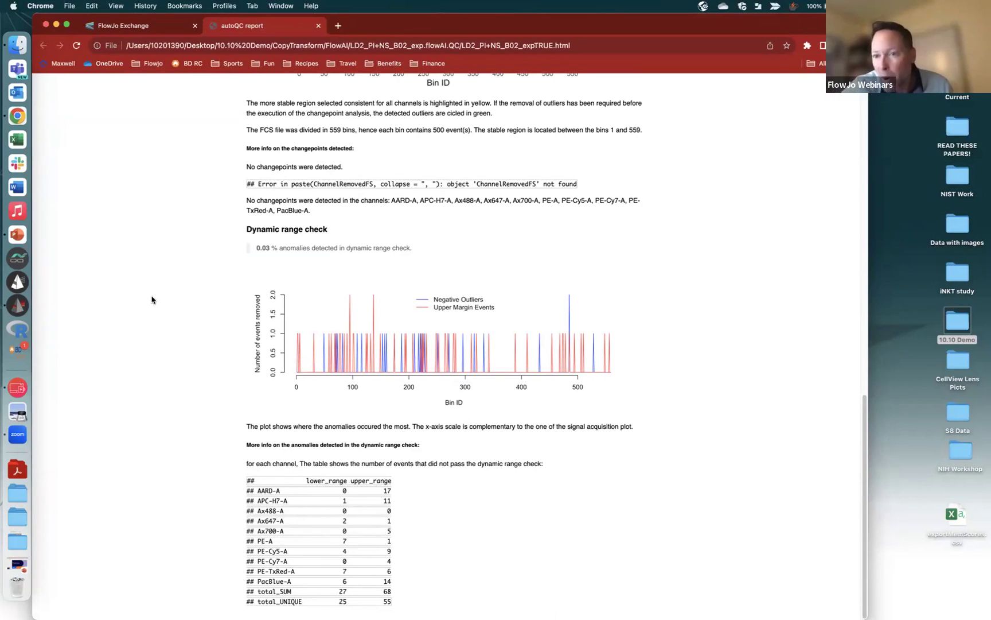
left_click(55, 25)
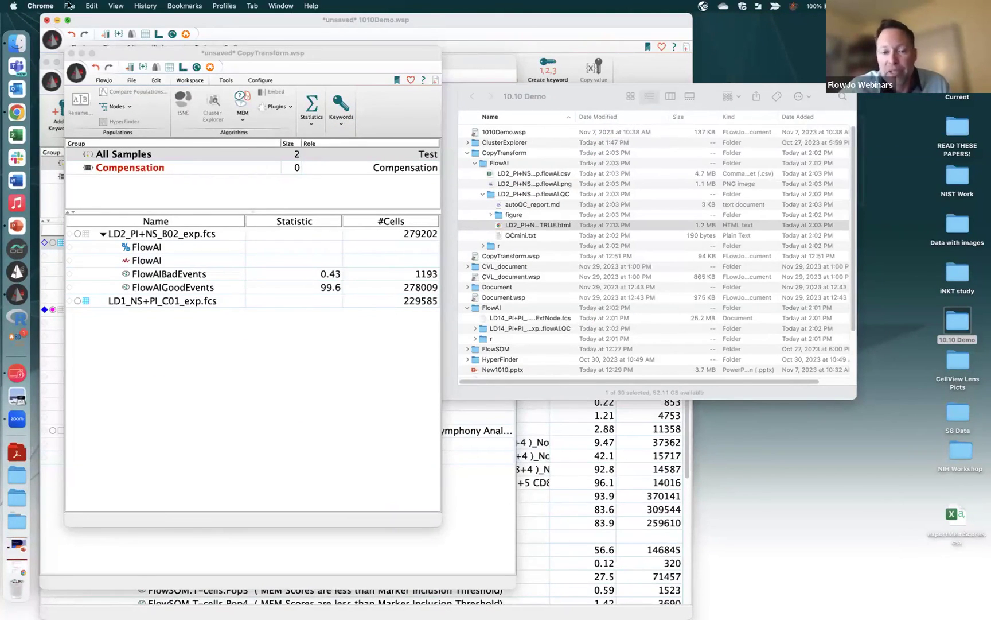
Close the folder window, delete the extra FlowAI node under LD2_PI+NS_B02_exp.fcs, and open the layout editor
left_click_drag(613, 99, 663, 97)
left_click(444, 95)
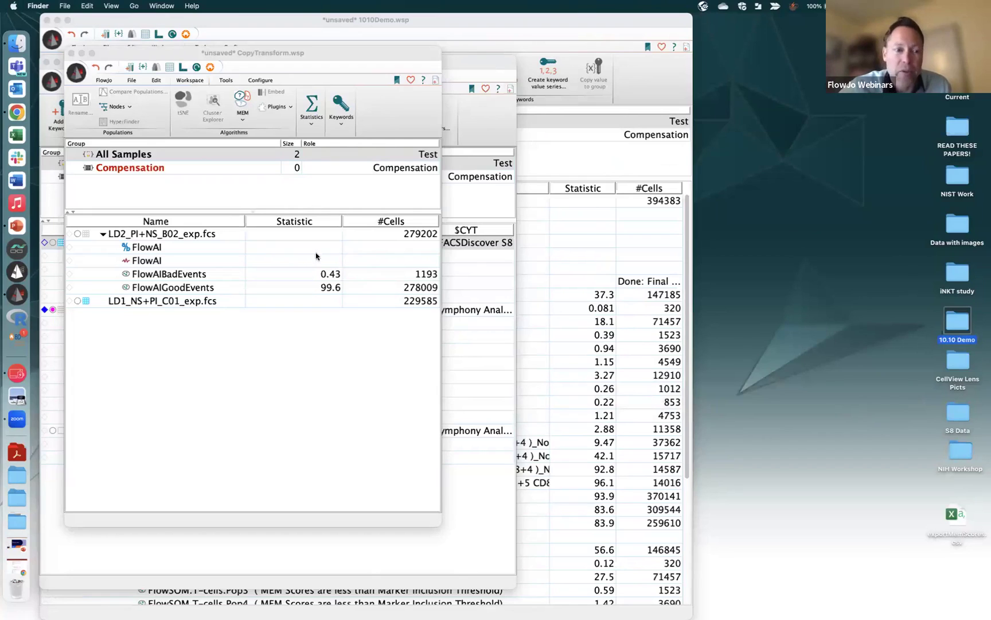
left_click(167, 261)
key("Delete")
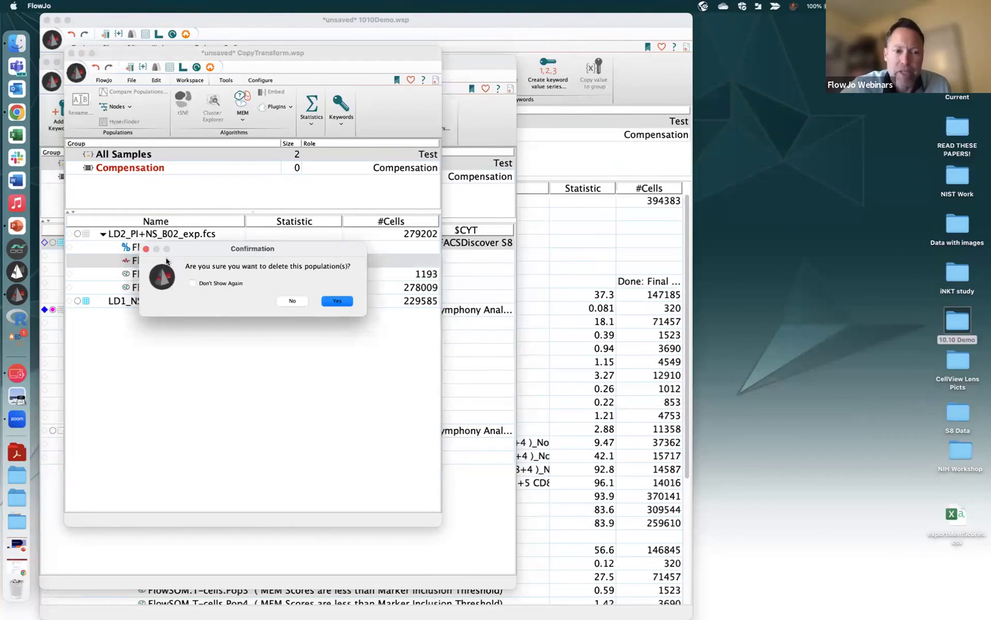
left_click(347, 303)
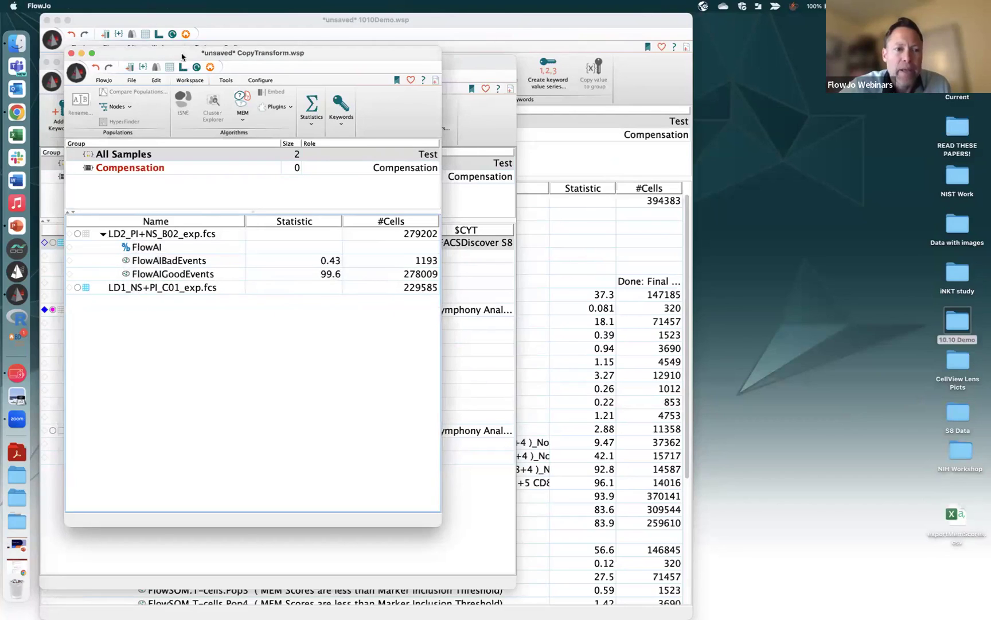
left_click(183, 68)
Plot FlowAIBadEvents overlaid with FlowAIGoodEvents on the layout as SSC-A versus Time
left_click_drag(156, 260, 511, 218)
left_click(212, 274)
left_click_drag(213, 273, 588, 314)
left_click(595, 311)
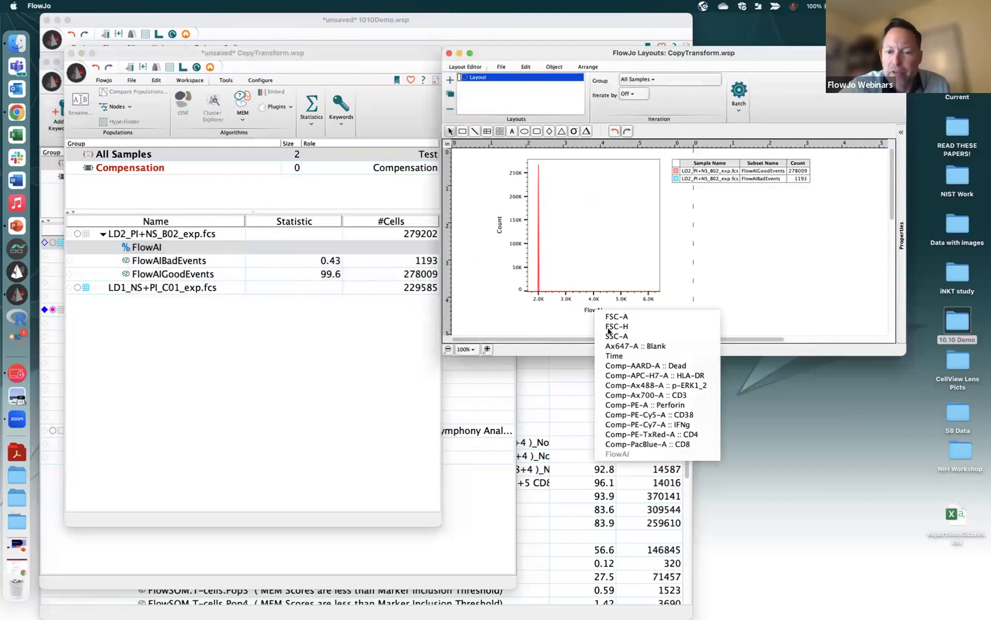
left_click(614, 356)
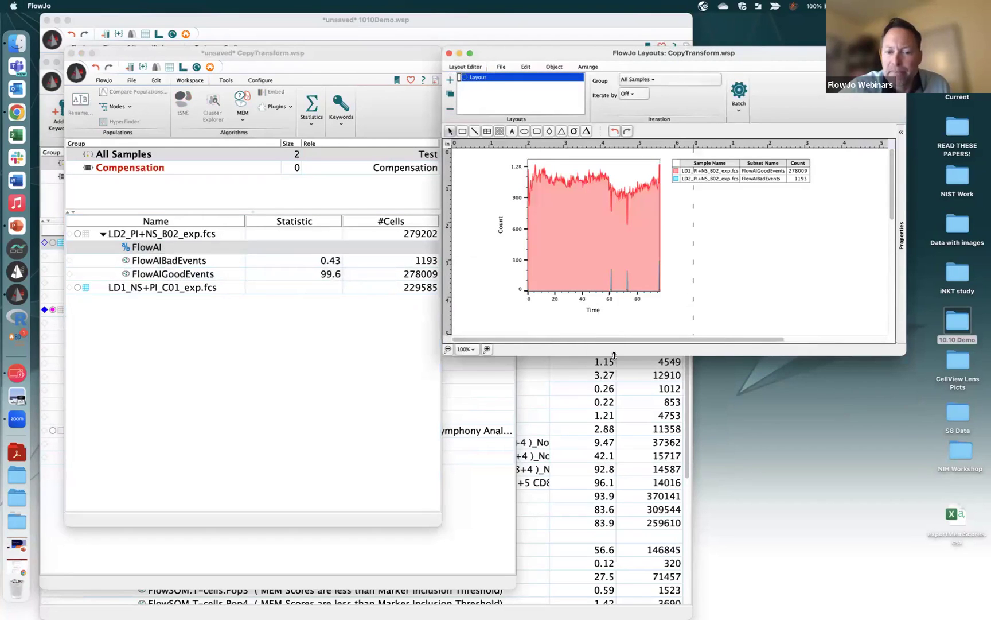
left_click(503, 230)
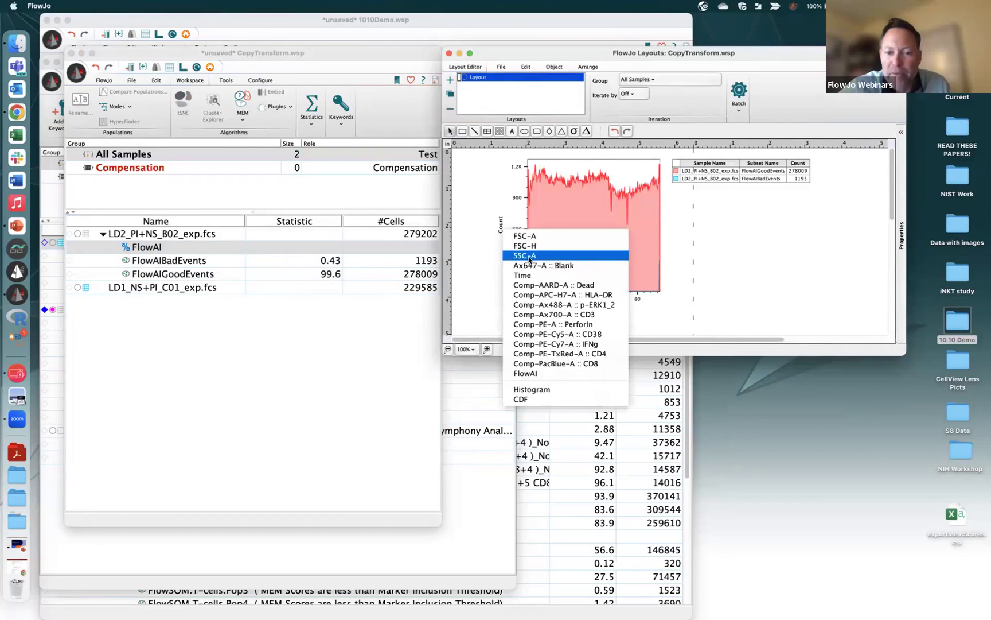
left_click(529, 258)
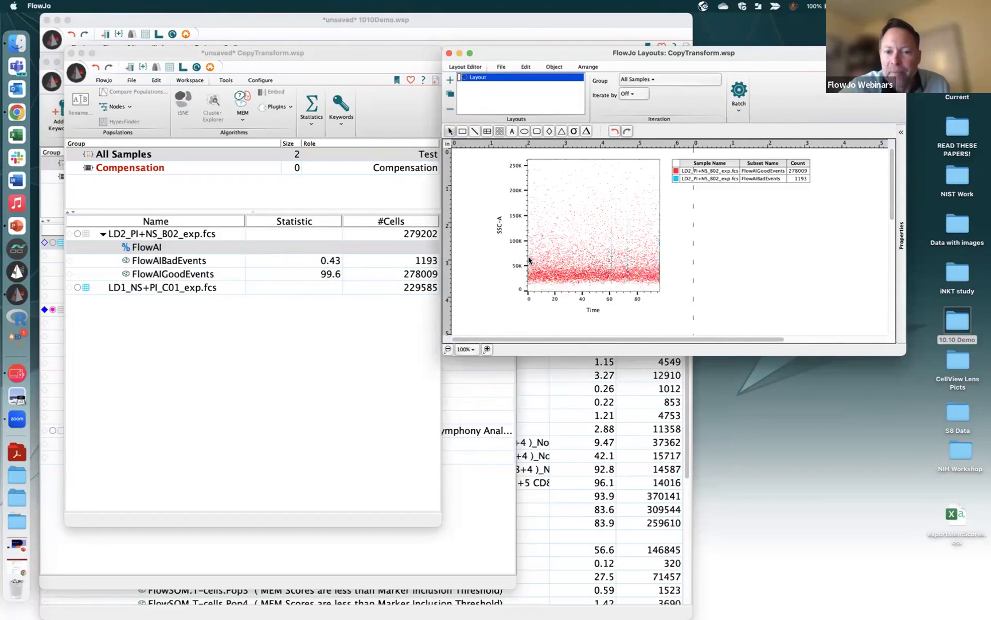
Colour the good events light grey and the bad events red
left_click(677, 172)
left_click(702, 172)
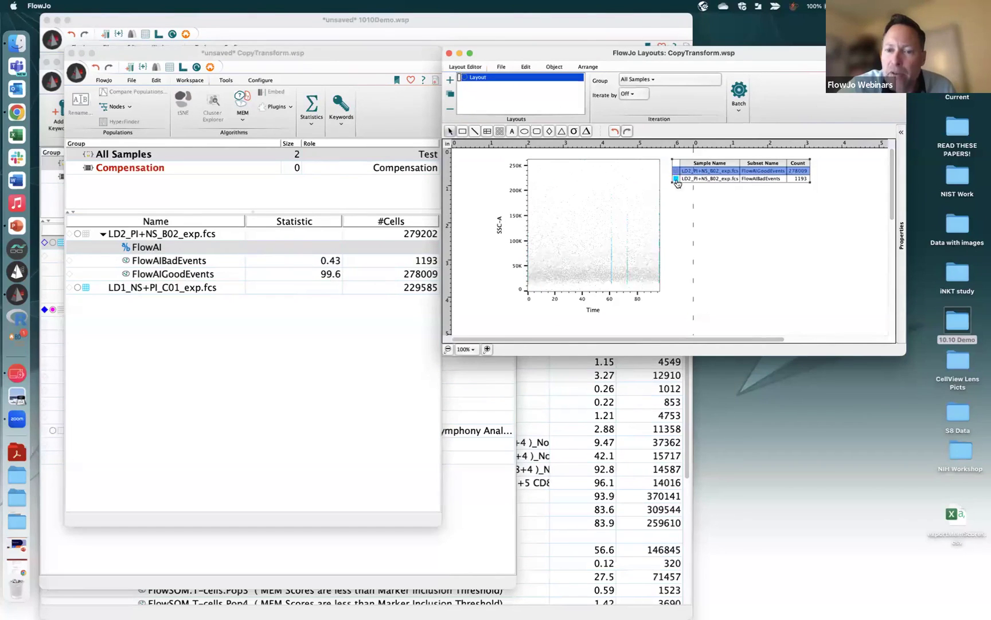
left_click(676, 179)
left_click(714, 194)
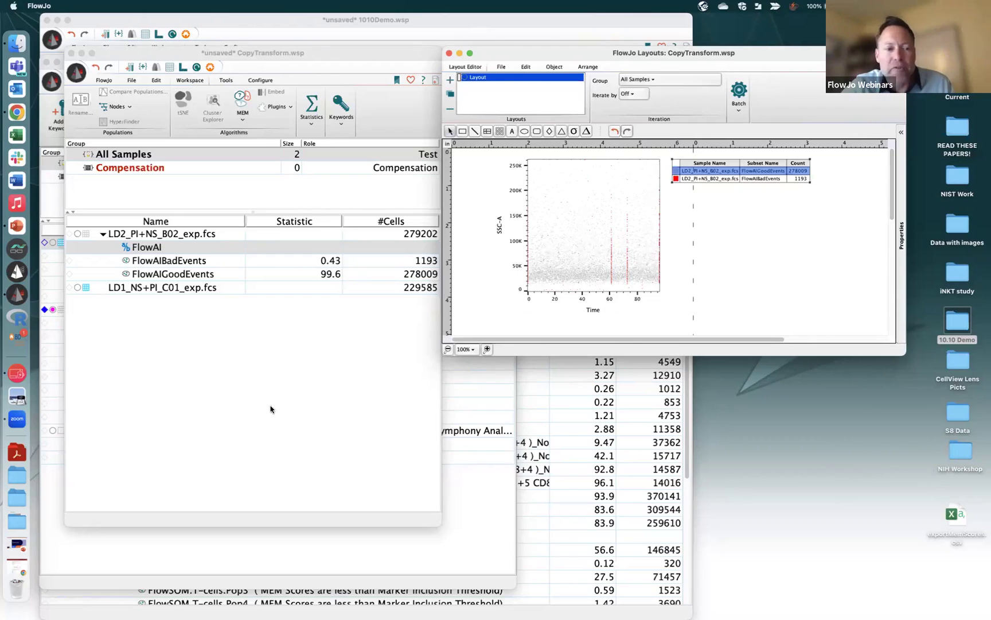
right_click(138, 294)
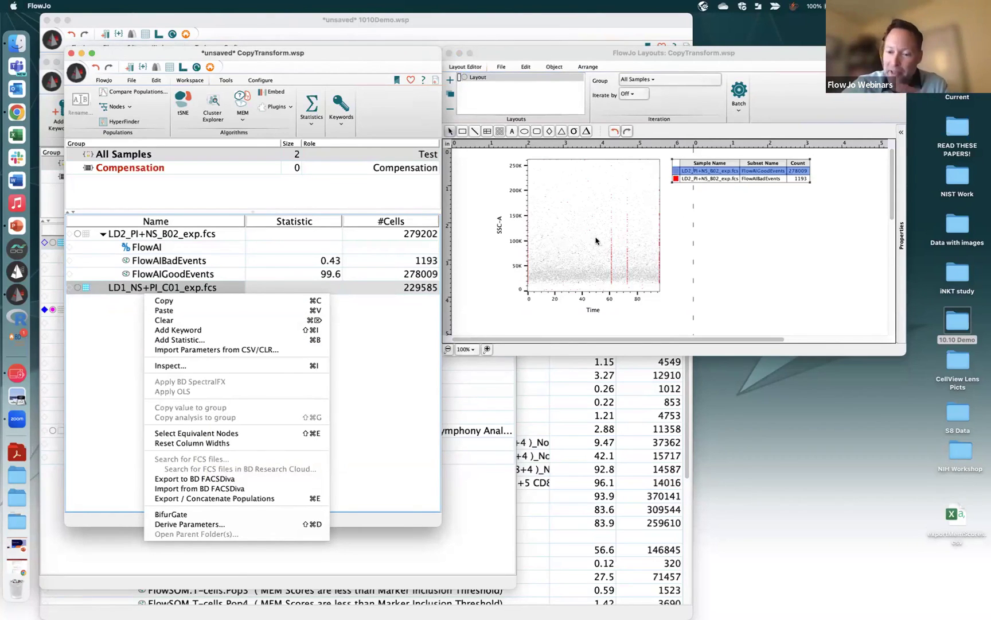
left_click(757, 227)
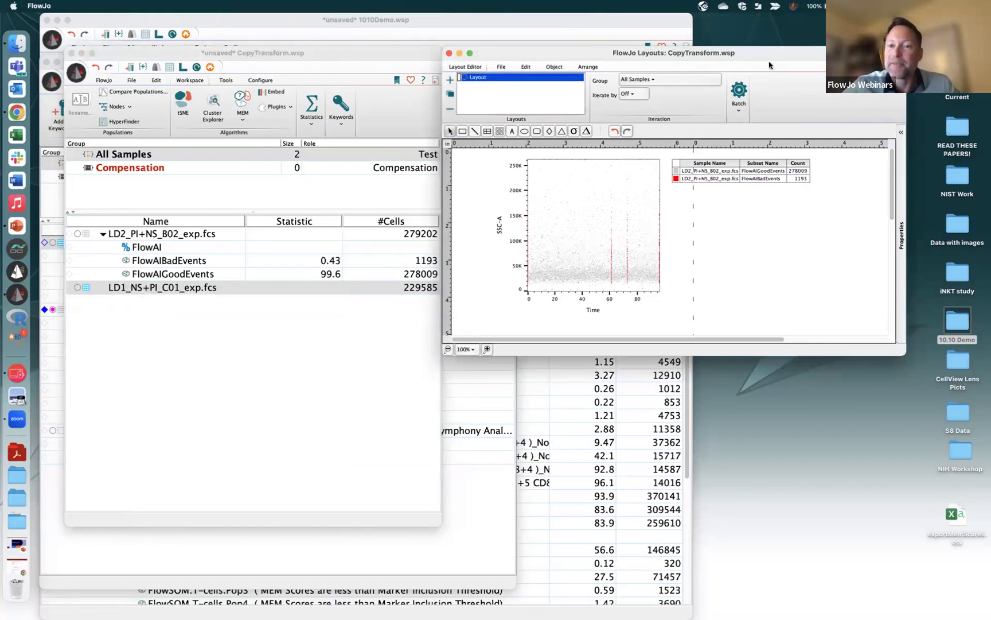